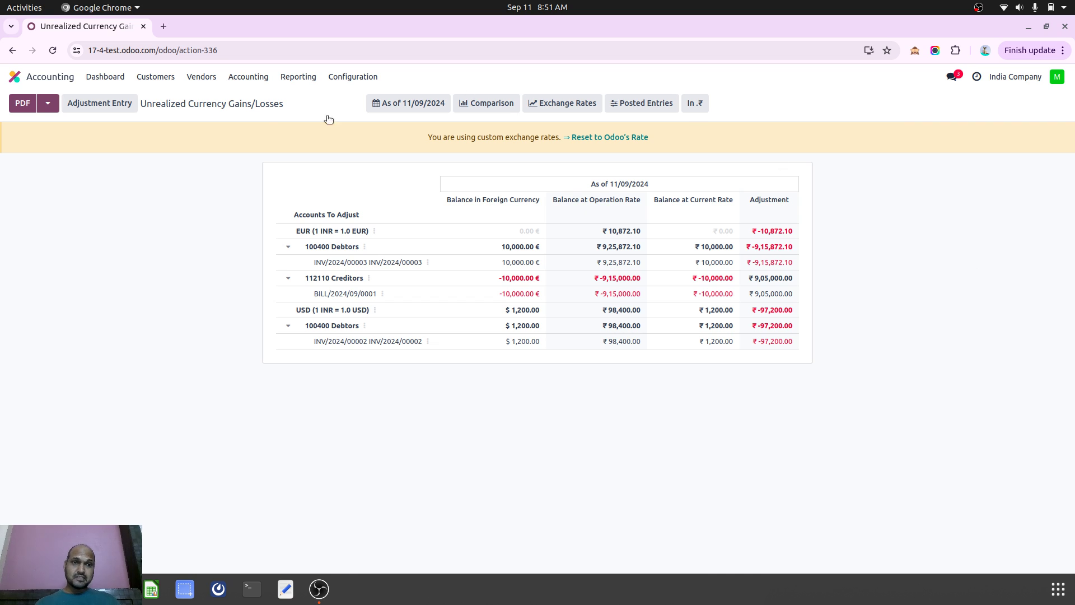
Look over the report's title and its date options
{"action": "triple_click", "coordinate": [213, 103]}
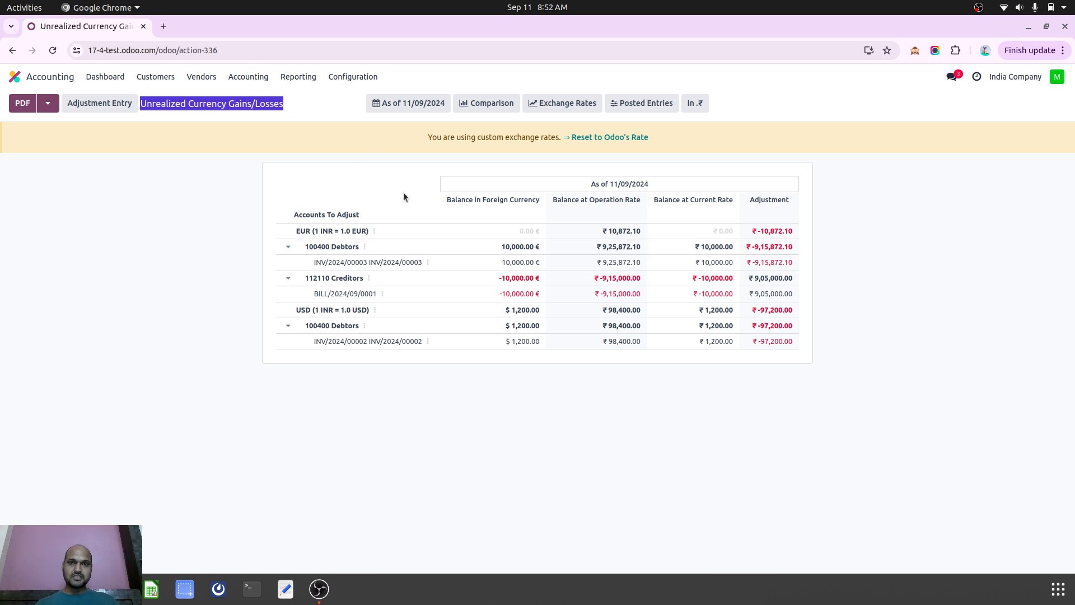
{"action": "left_click", "coordinate": [443, 103]}
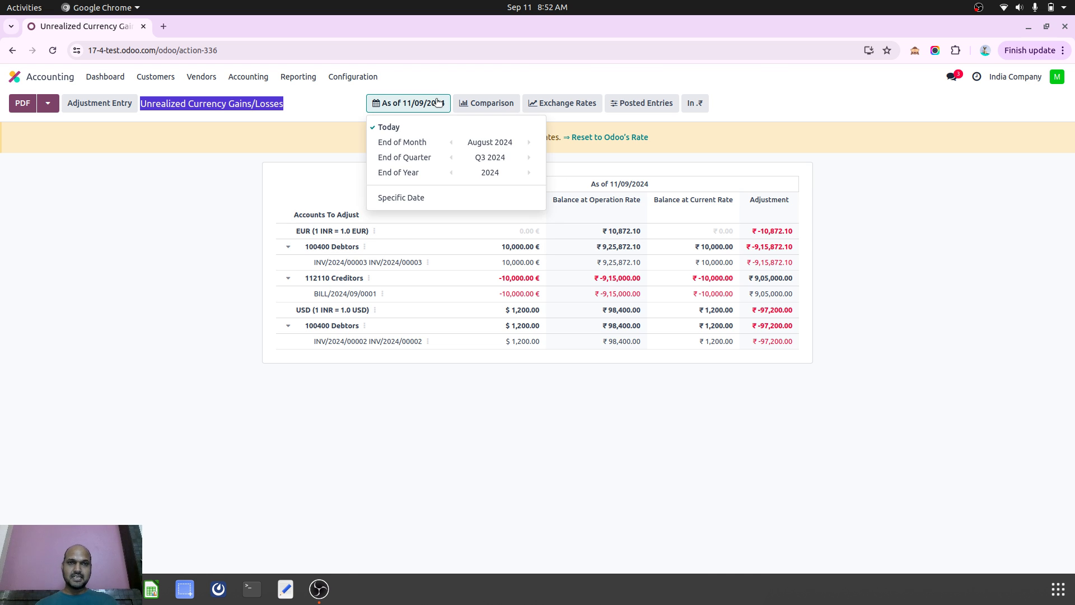
{"action": "left_click", "coordinate": [438, 102]}
{"action": "left_click", "coordinate": [314, 140]}
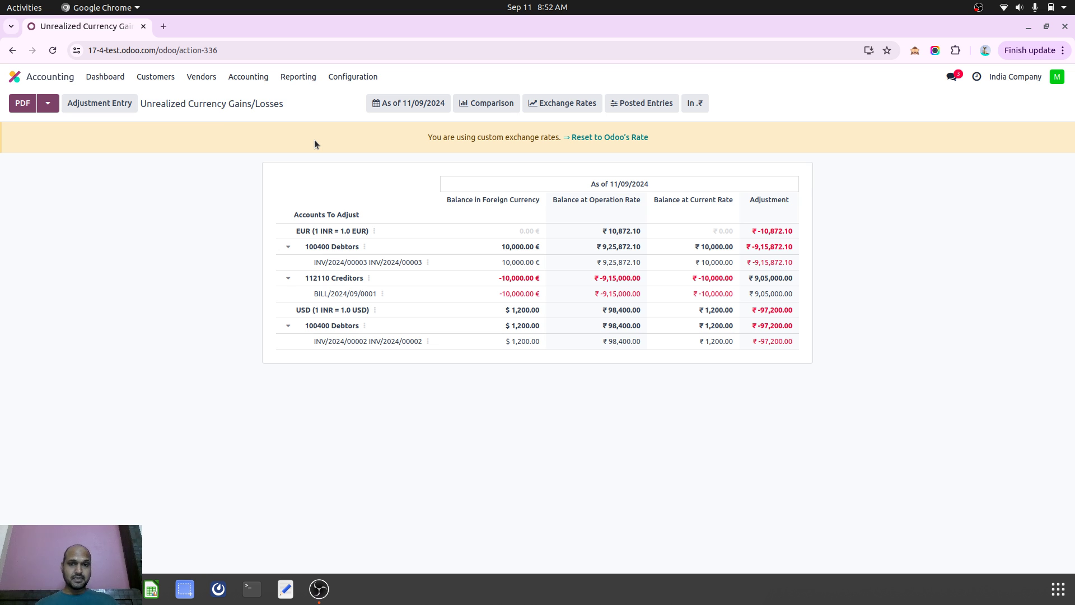
Review the exchange rate histories of EUR, AED, KRW and finally USD
{"action": "left_click", "coordinate": [353, 76]}
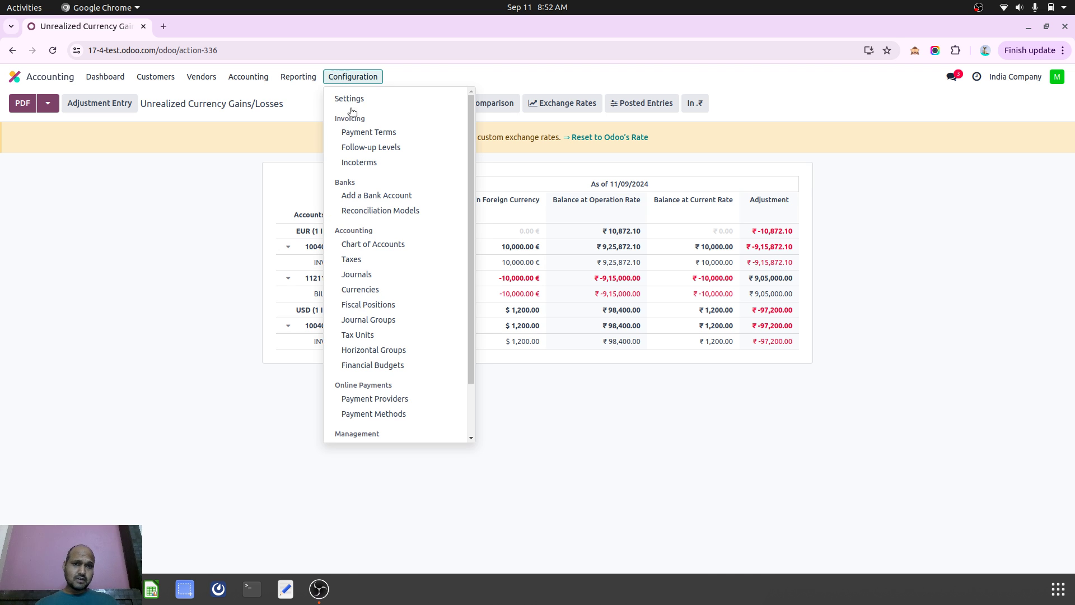
{"action": "left_click", "coordinate": [380, 289]}
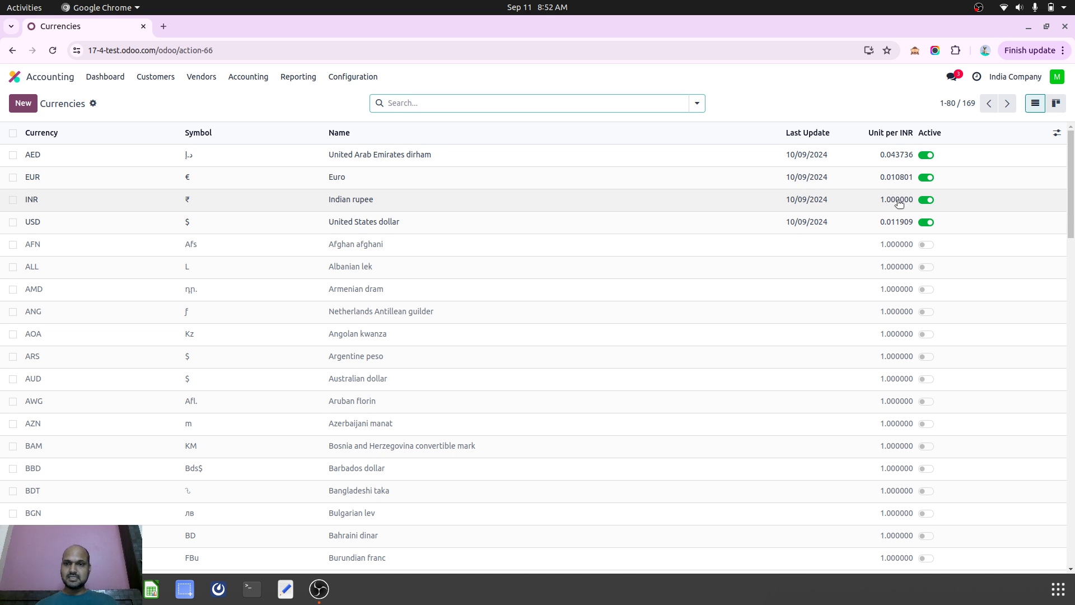
{"action": "left_click", "coordinate": [835, 181]}
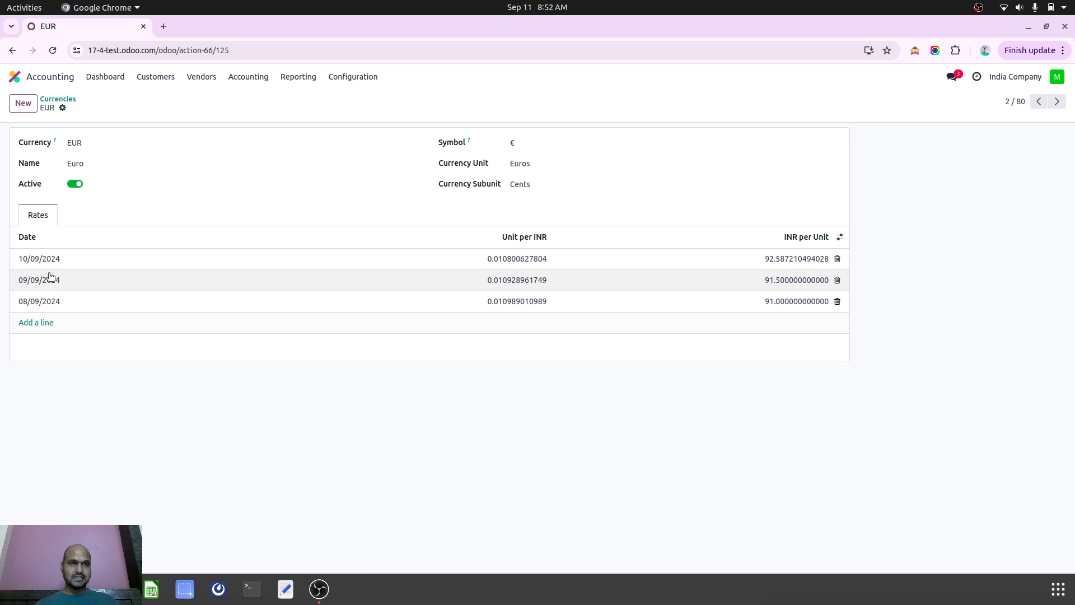
{"action": "left_click", "coordinate": [1040, 102]}
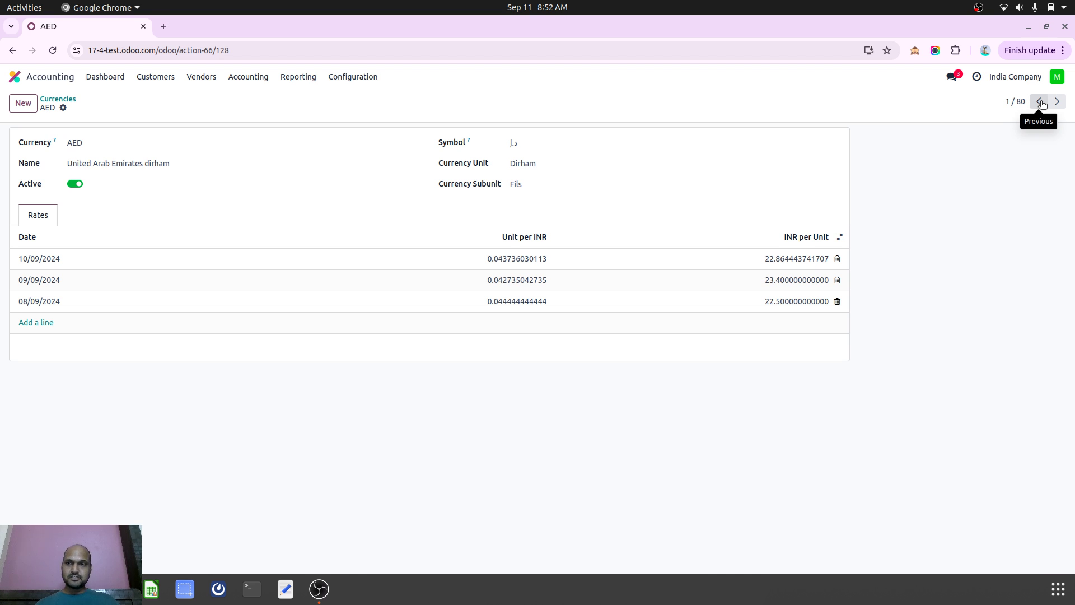
{"action": "left_click", "coordinate": [1040, 102]}
{"action": "left_click", "coordinate": [1040, 101]}
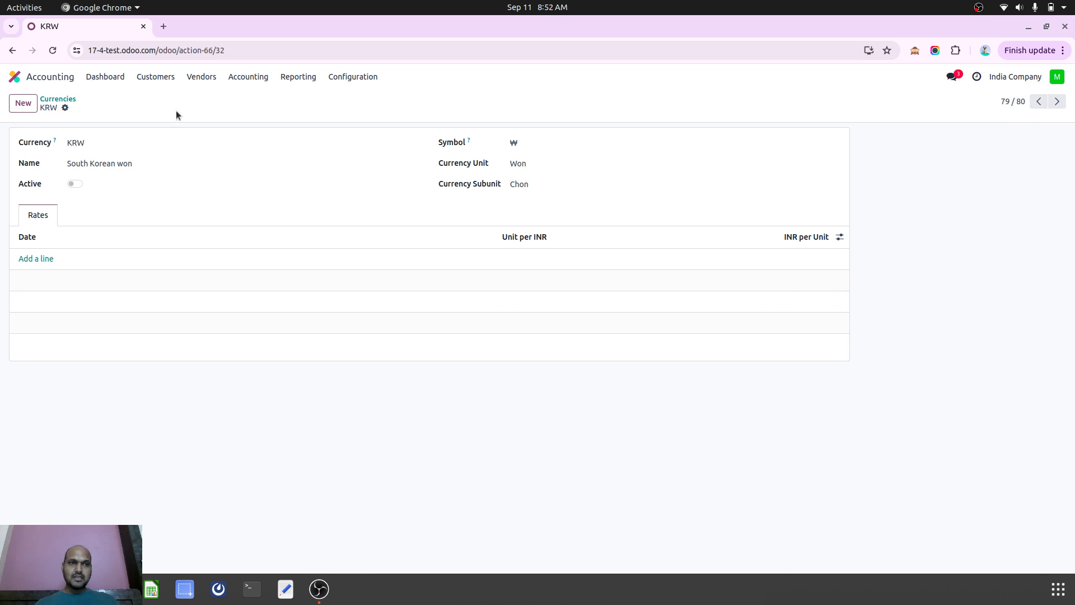
{"action": "left_click", "coordinate": [49, 98]}
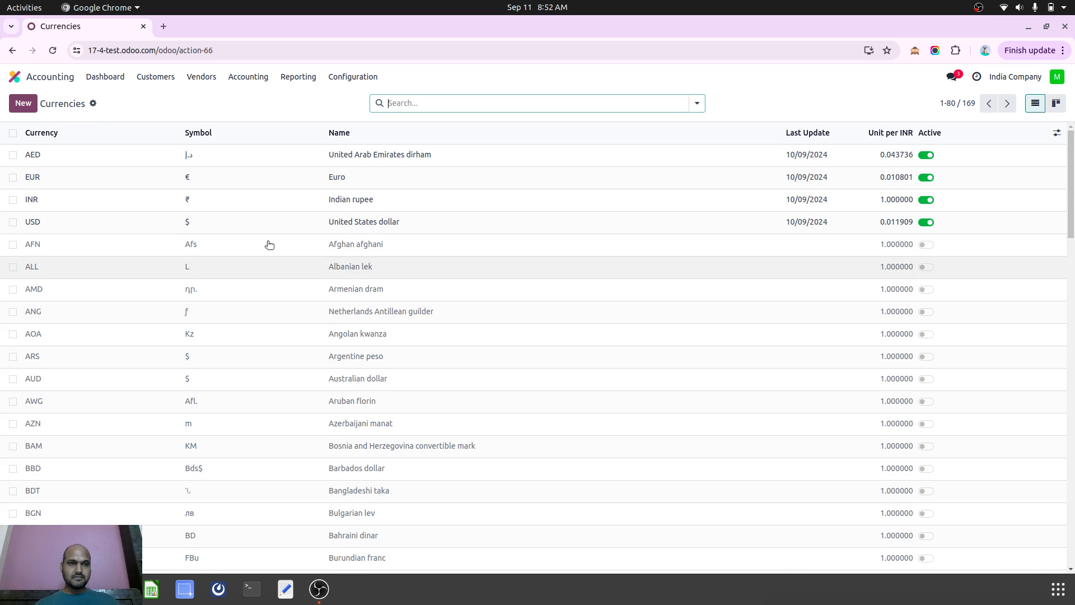
{"action": "left_click", "coordinate": [427, 223]}
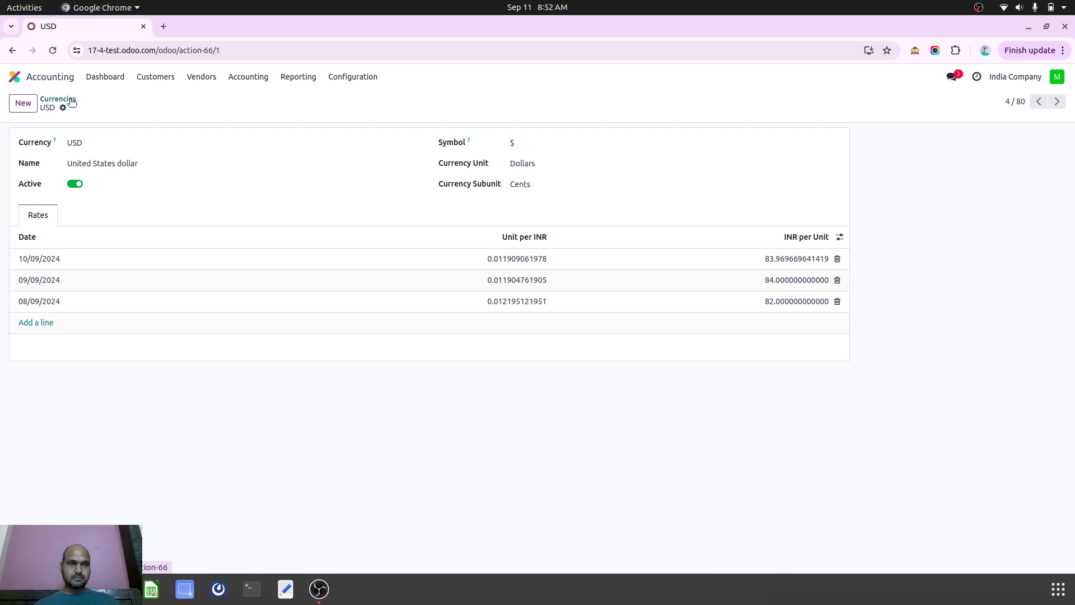
Inspect invoice INV/2024/00003's 0.010801 EUR rate and its journal items
{"action": "left_click", "coordinate": [156, 77]}
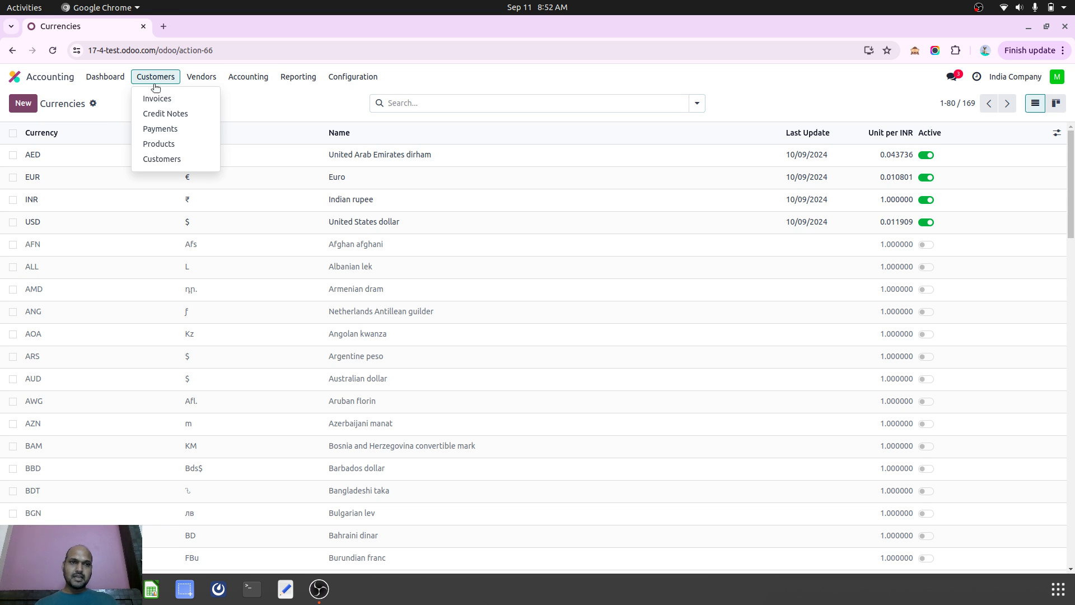
{"action": "left_click", "coordinate": [156, 98]}
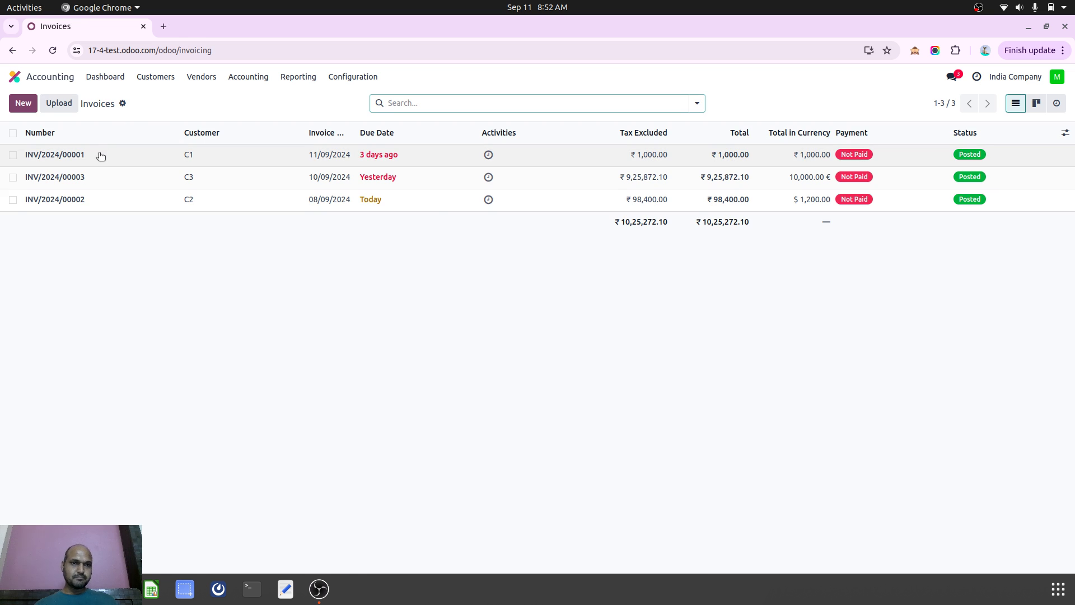
{"action": "left_click", "coordinate": [168, 155]}
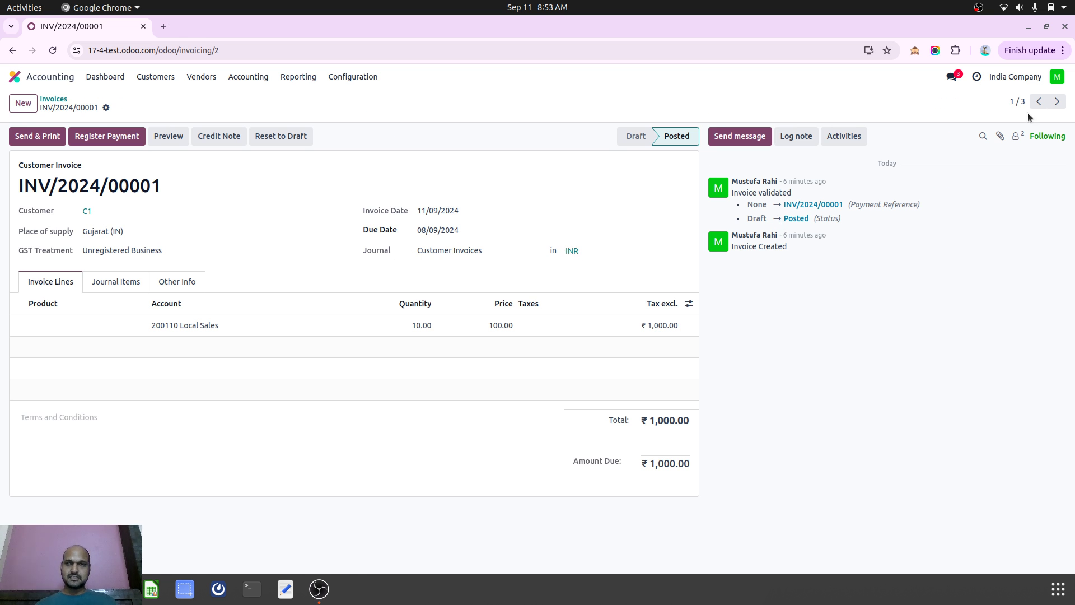
{"action": "left_click", "coordinate": [1056, 102]}
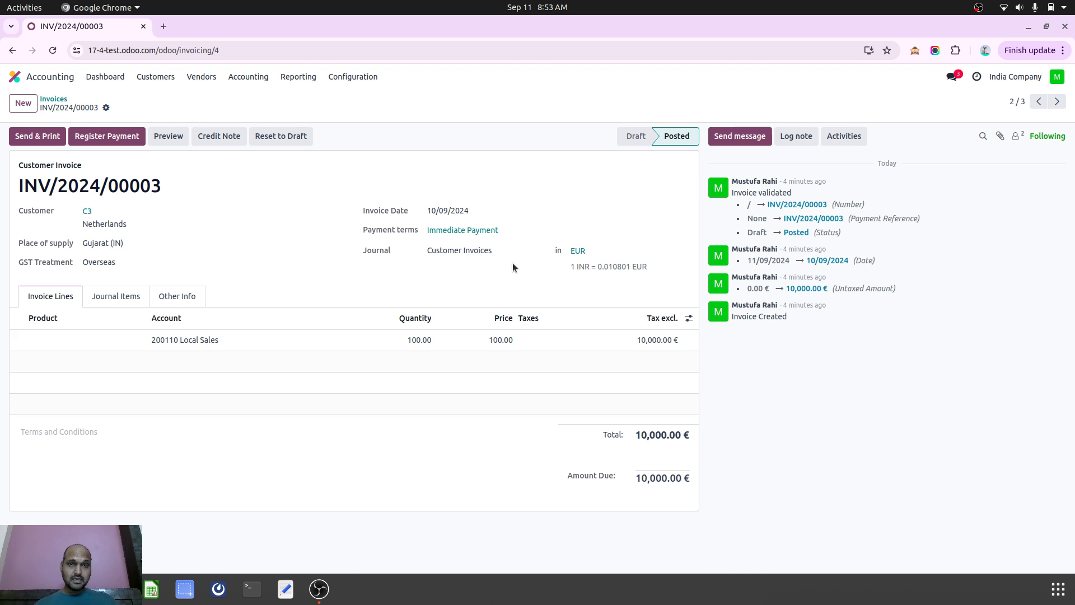
{"action": "double_click", "coordinate": [606, 267]}
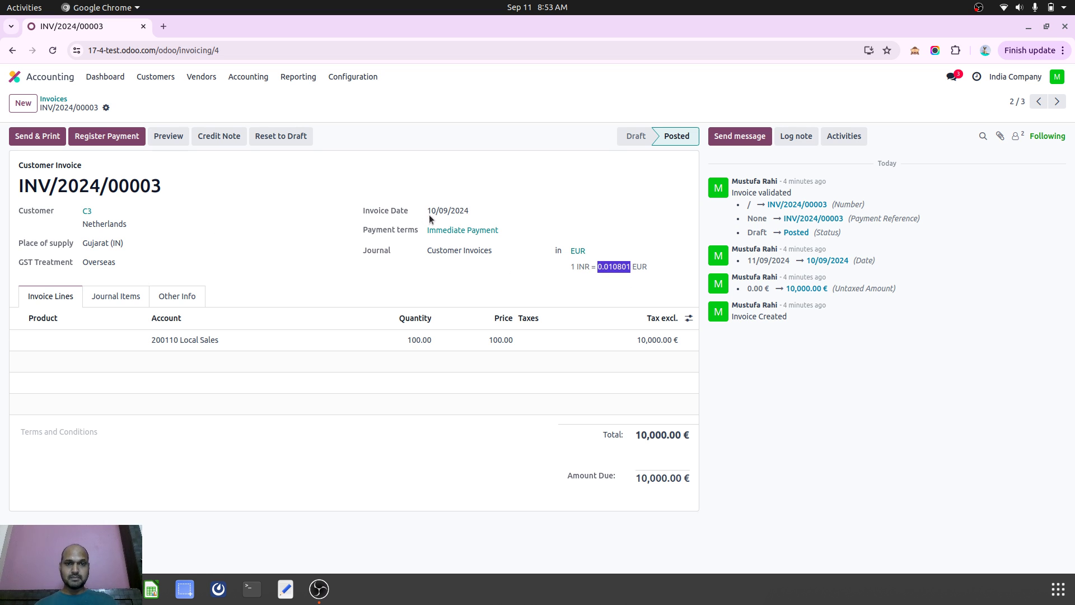
{"action": "left_click", "coordinate": [116, 296]}
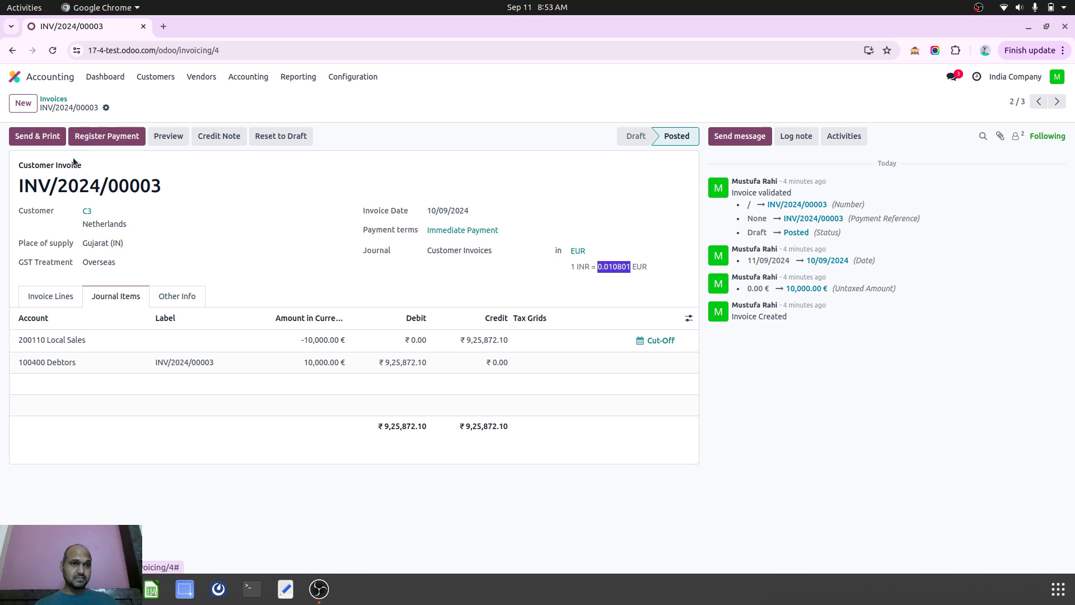
Start a new invoice for a newly created customer C4 in the United Arab Emirates
{"action": "left_click", "coordinate": [21, 104]}
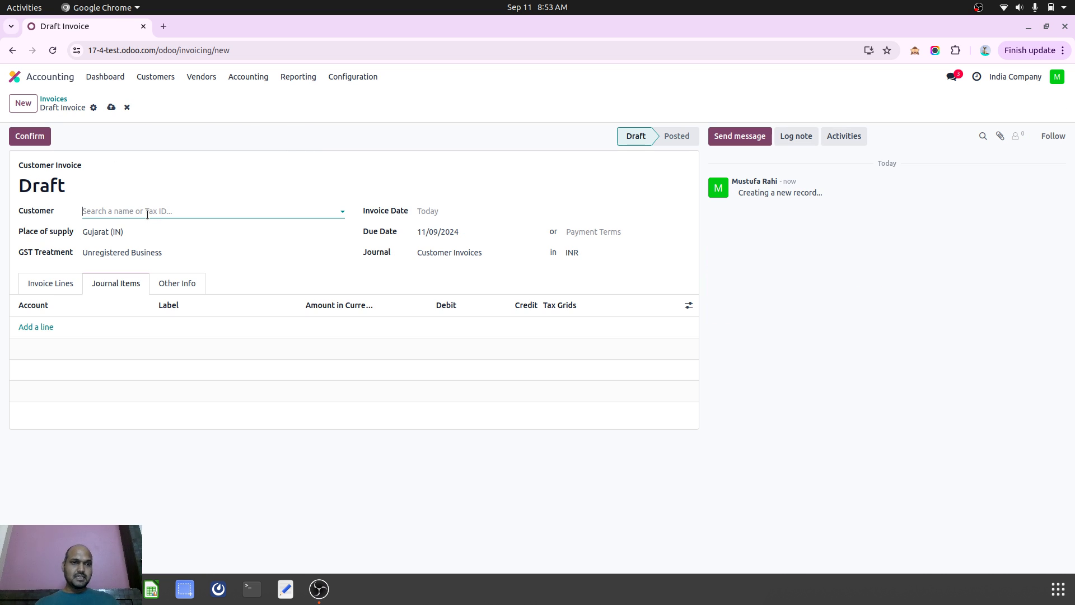
{"action": "type", "text": "C4"}
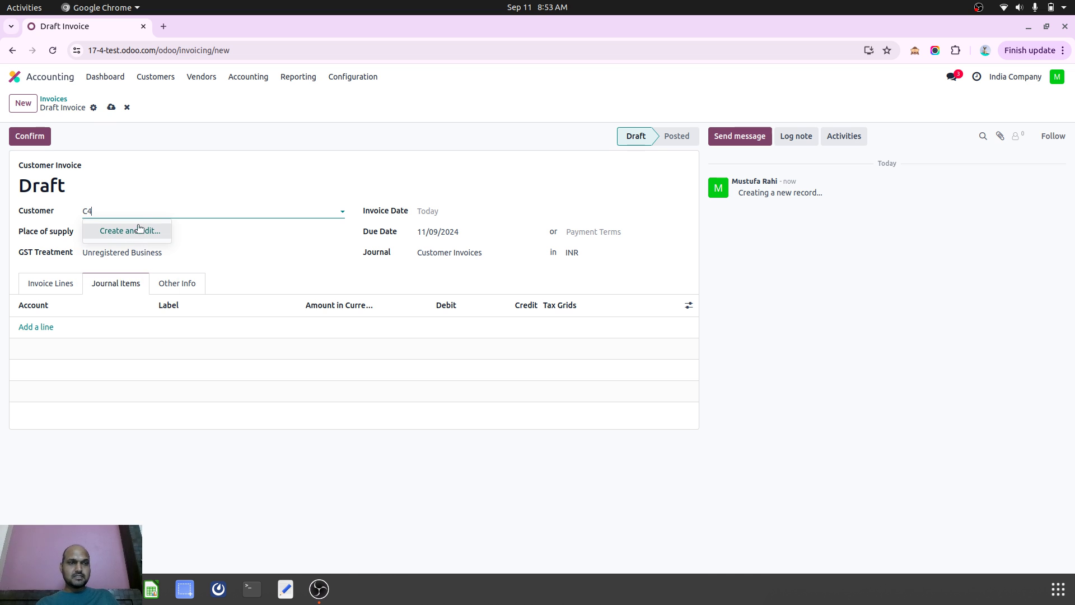
{"action": "left_click", "coordinate": [134, 236]}
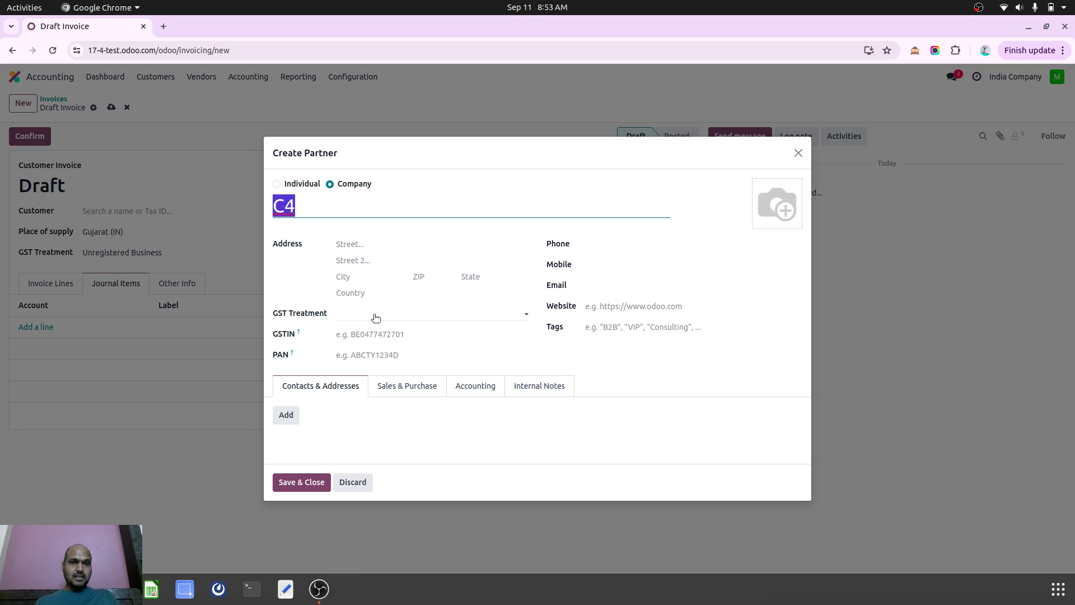
{"action": "left_click", "coordinate": [384, 293]}
{"action": "type", "text": "uni"}
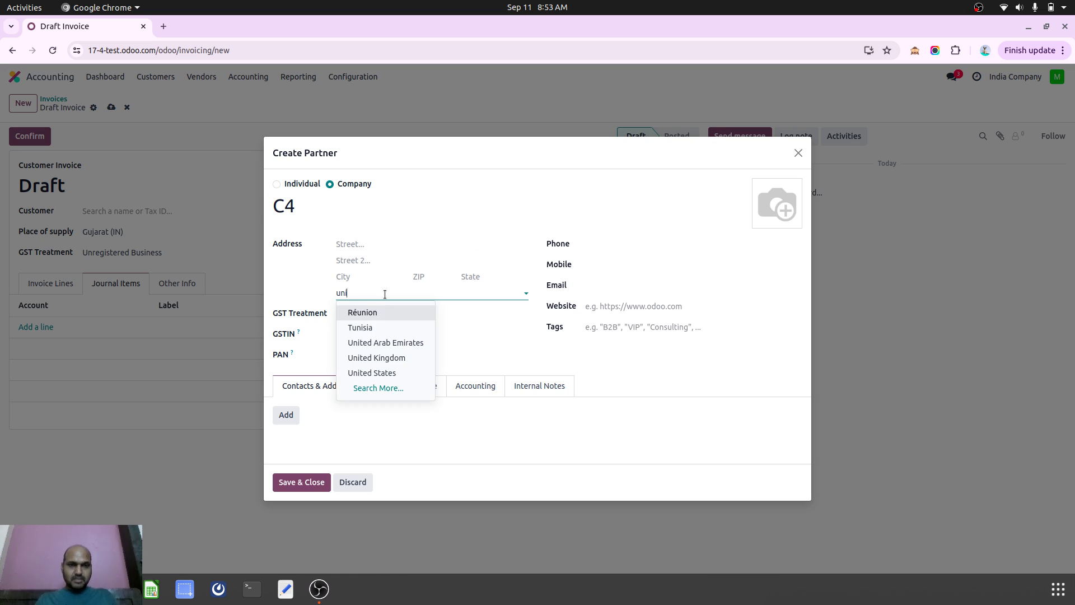
{"action": "left_click", "coordinate": [398, 342]}
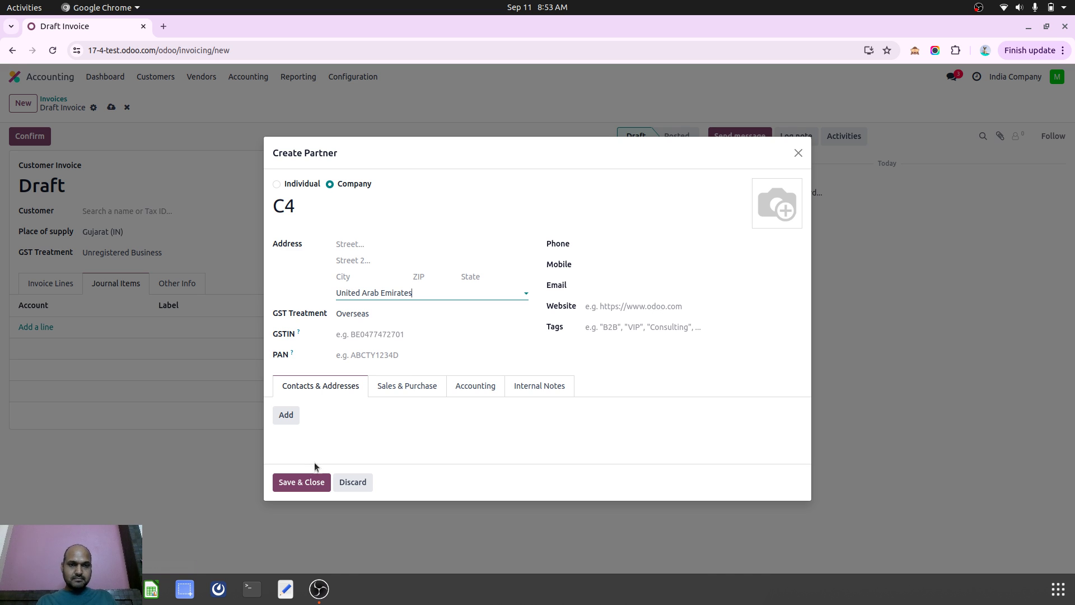
{"action": "left_click", "coordinate": [301, 482]}
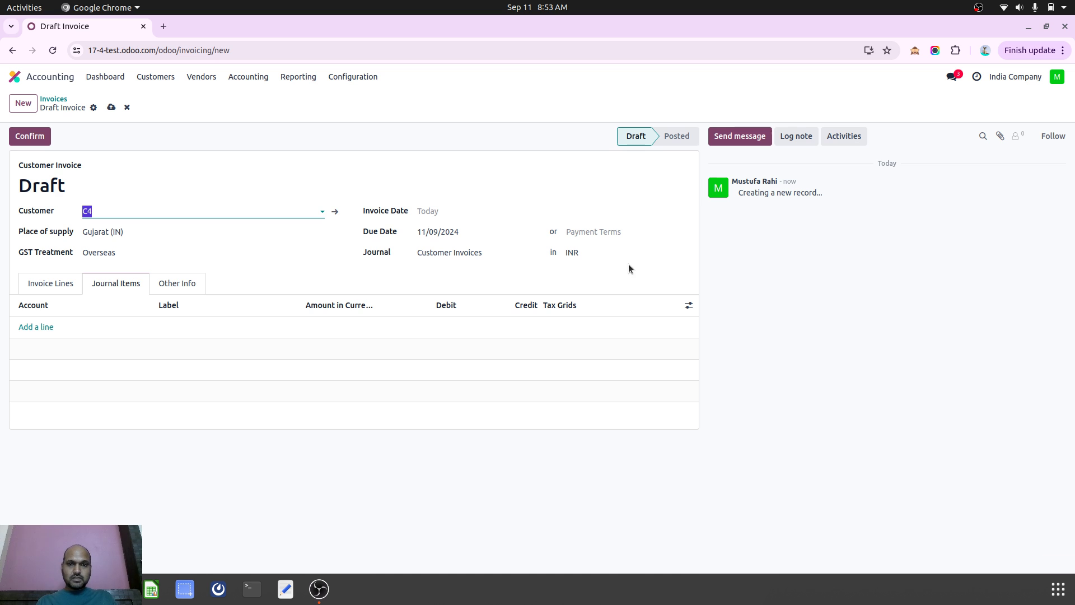
Switch the invoice to AED dated 10/09/2024 and note the 0.043736 rate
{"action": "left_click", "coordinate": [611, 252]}
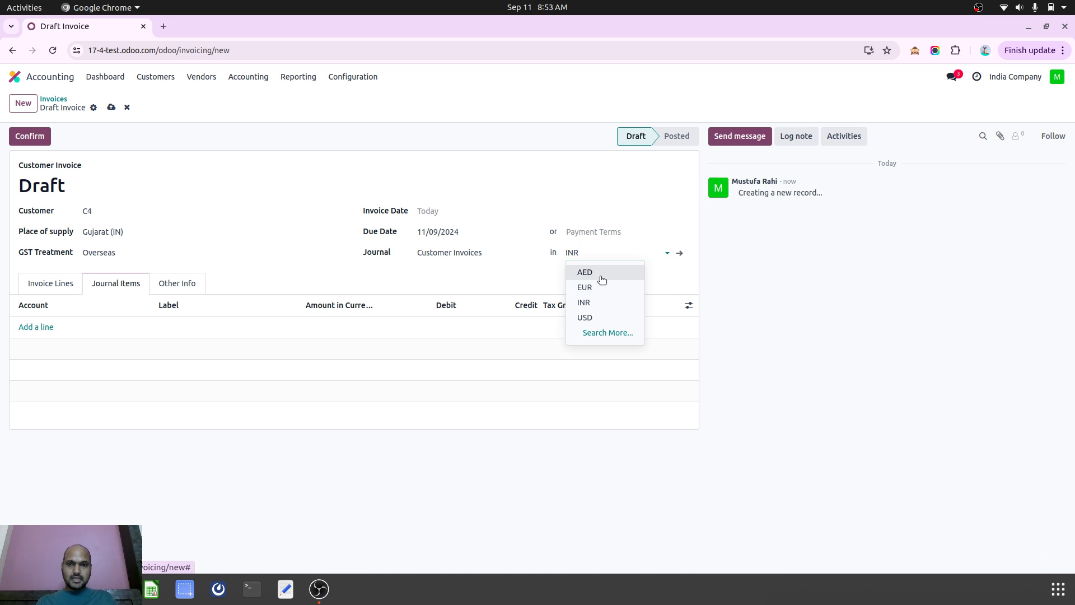
{"action": "left_click", "coordinate": [585, 272]}
{"action": "left_click", "coordinate": [469, 211]}
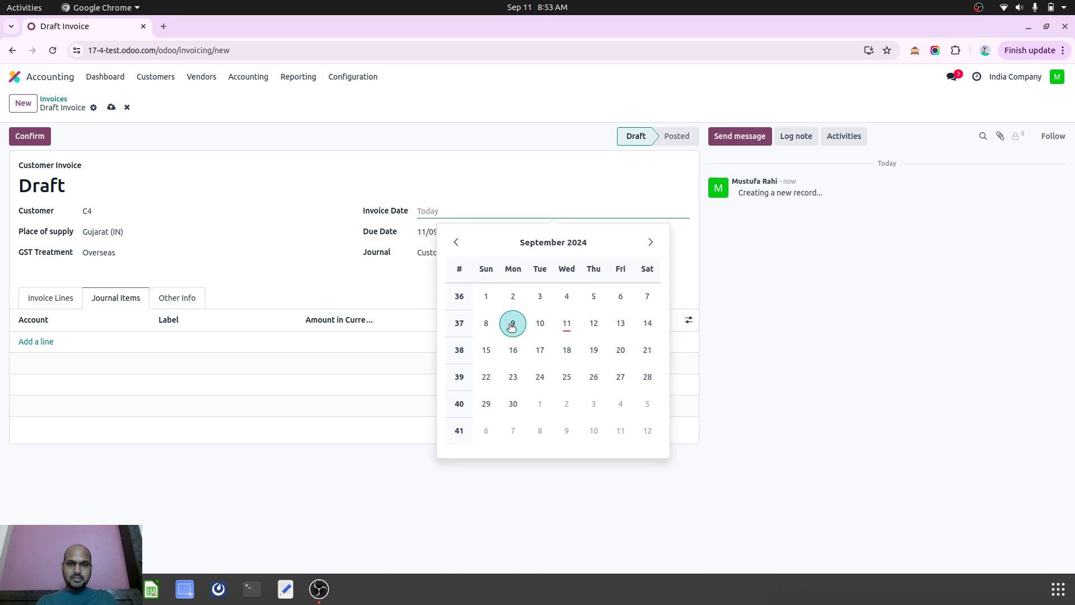
{"action": "left_click", "coordinate": [541, 325]}
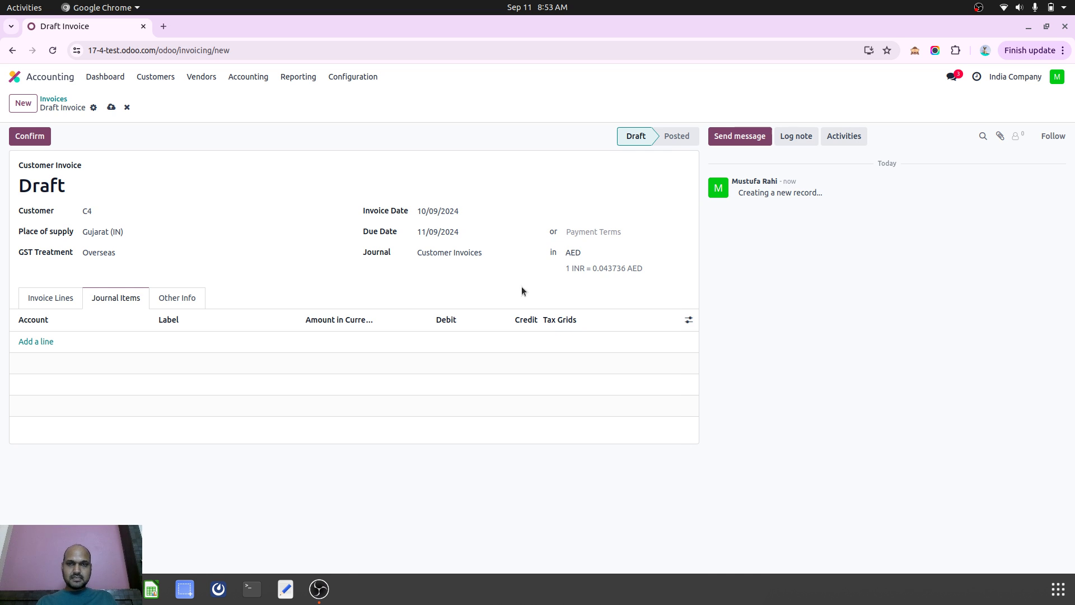
{"action": "double_click", "coordinate": [594, 267]}
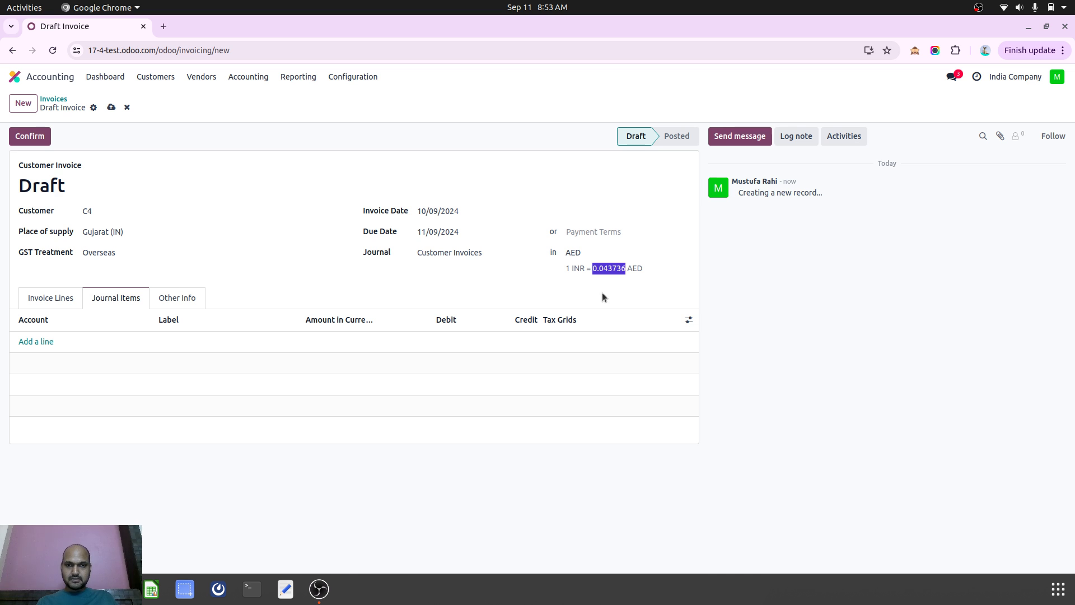
Redate the invoice to 09/09/2024, then to 08/09/2024
{"action": "left_click", "coordinate": [446, 213]}
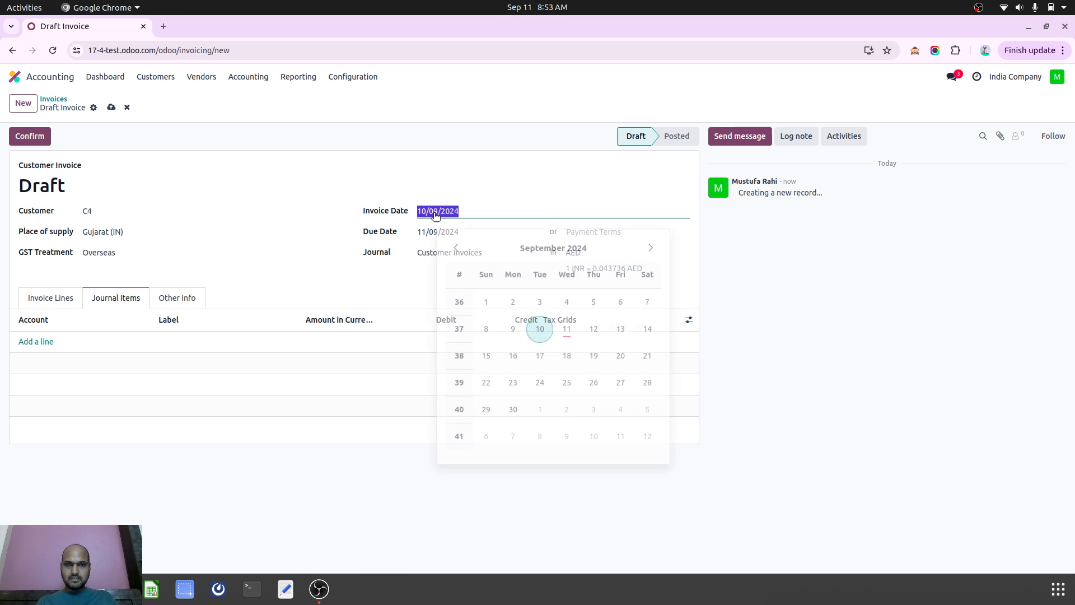
{"action": "left_click", "coordinate": [510, 325]}
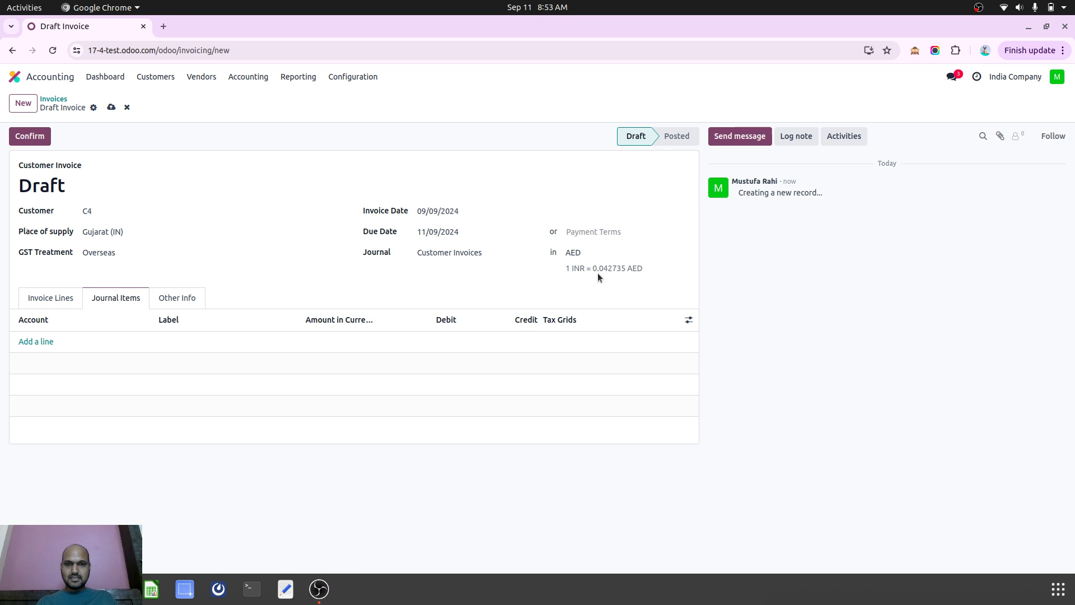
{"action": "left_click", "coordinate": [440, 211]}
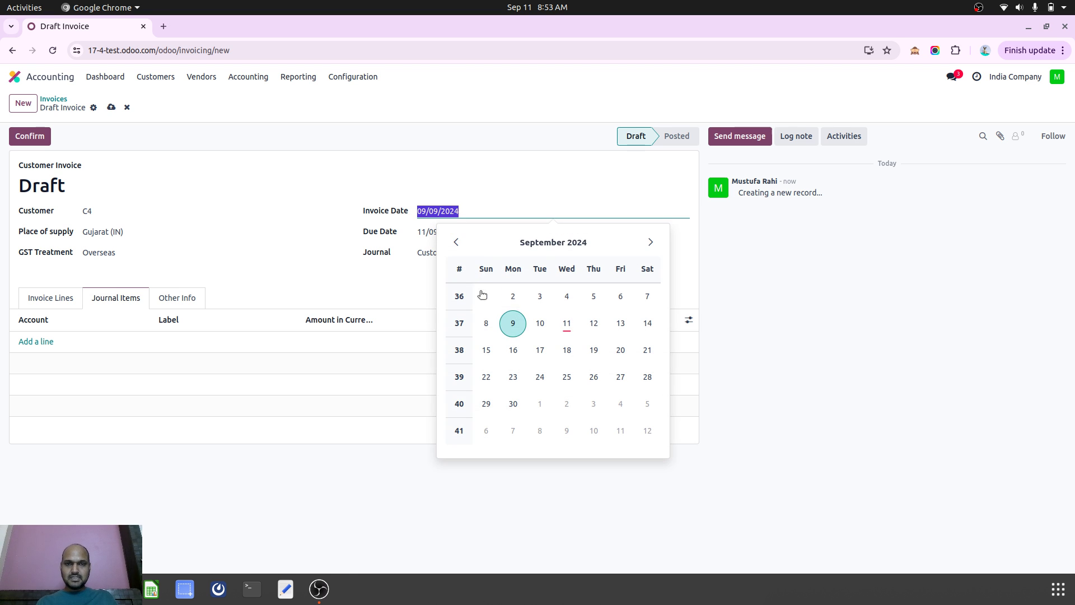
{"action": "left_click", "coordinate": [485, 322]}
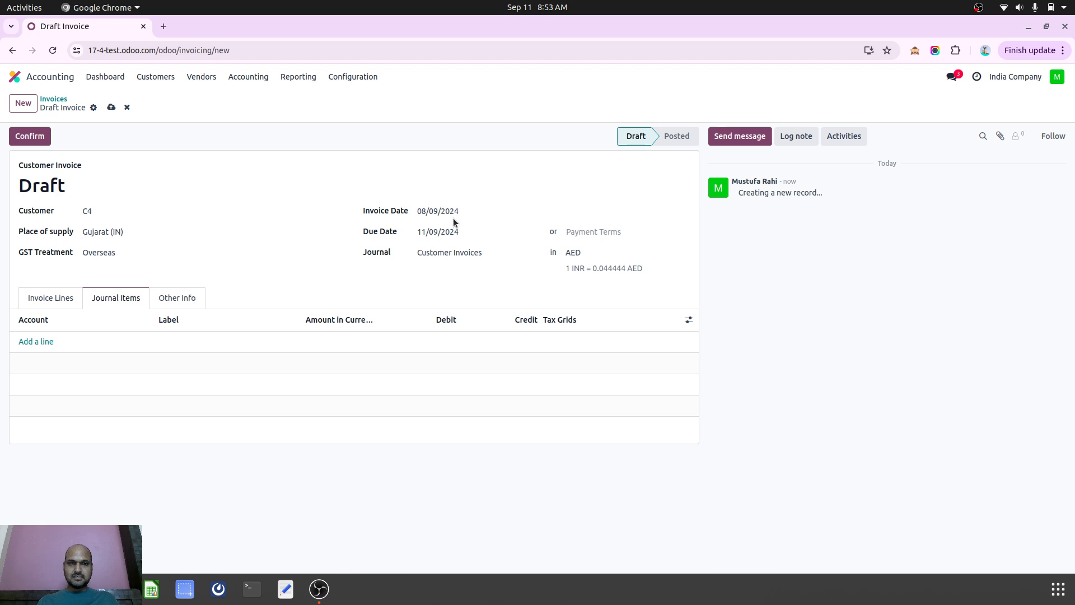
Add a journal item labelled 'Sale'
{"action": "left_click", "coordinate": [33, 341]}
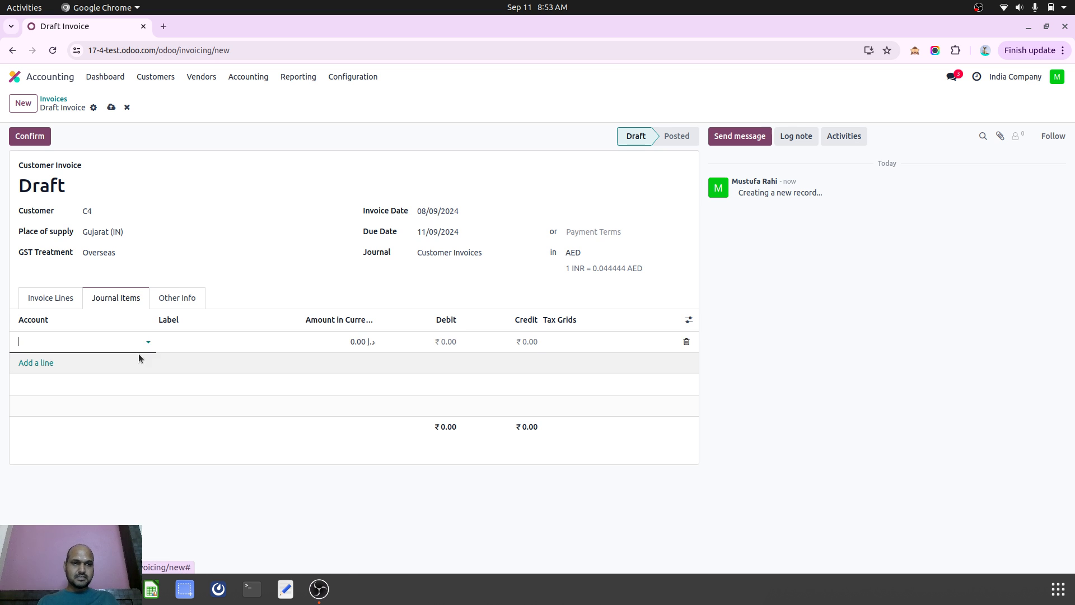
{"action": "left_click", "coordinate": [226, 338]}
{"action": "type", "text": "Sa"}
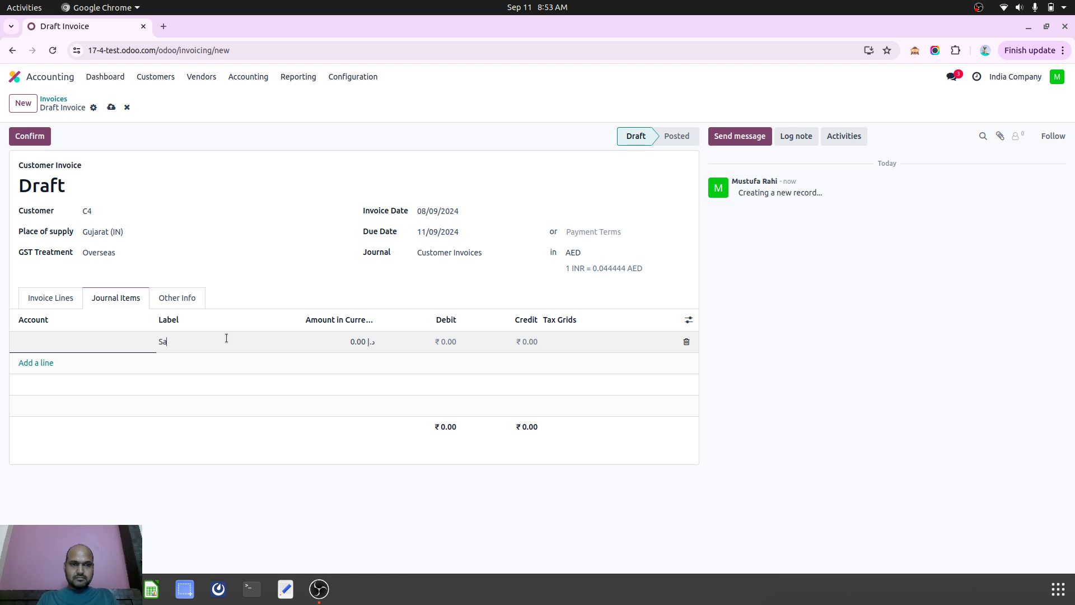
{"action": "type", "text": "le"}
{"action": "key", "text": "Tab"}
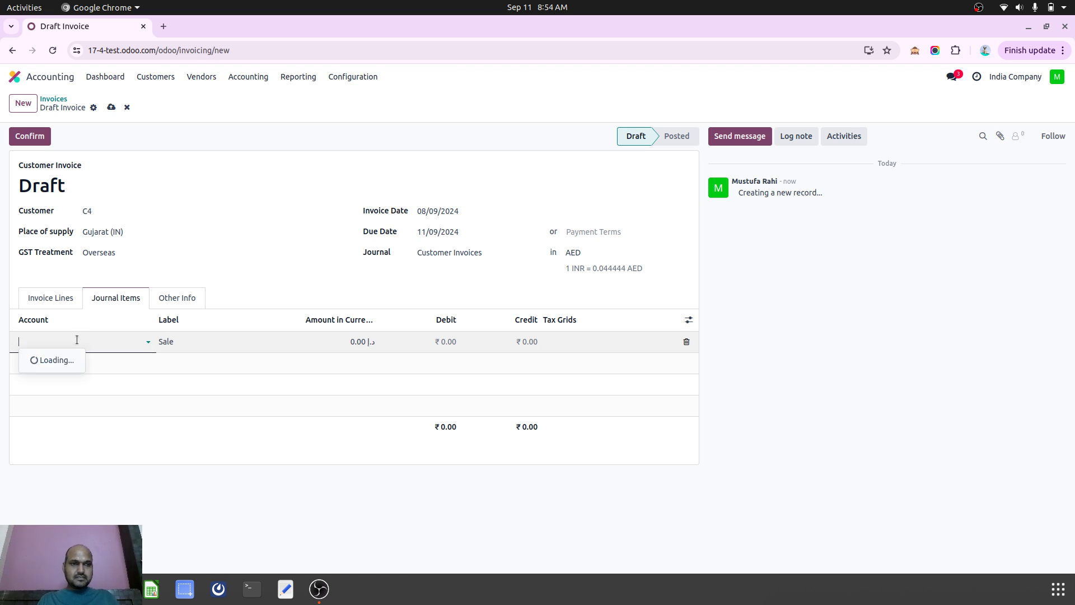
Add an invoice line of 100 units at 1,200 AED each
{"action": "left_click", "coordinate": [63, 301]}
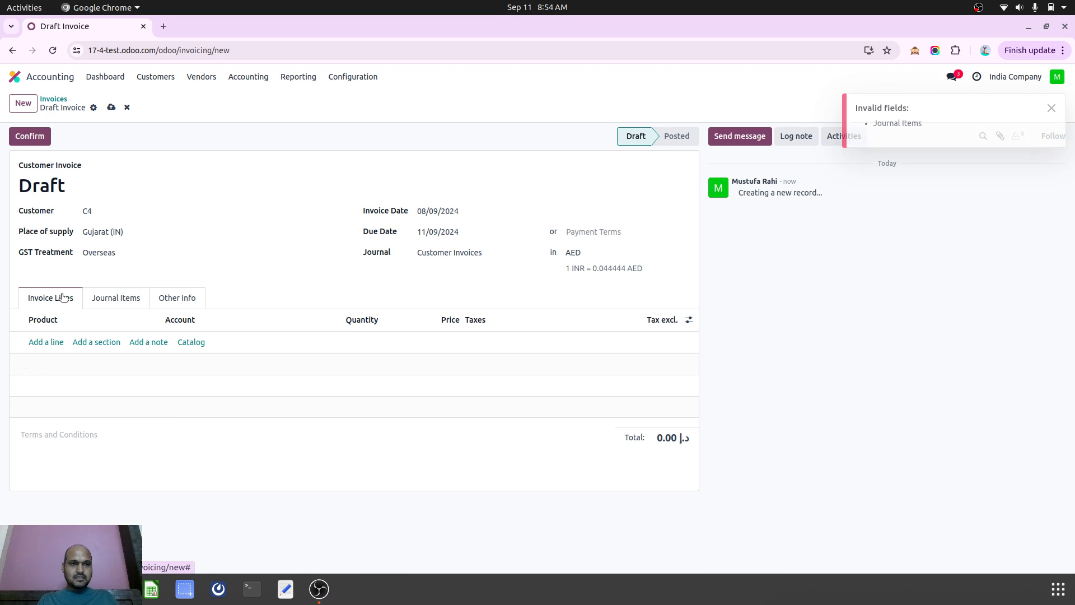
{"action": "left_click", "coordinate": [55, 342]}
{"action": "left_click", "coordinate": [366, 339]}
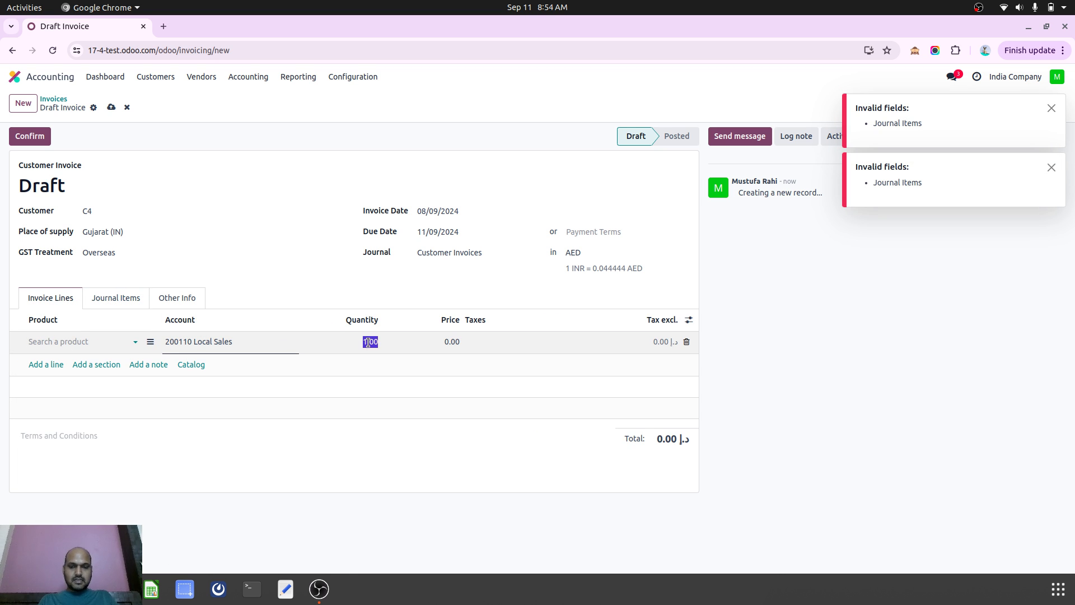
{"action": "type", "text": "100"}
{"action": "key", "text": "Tab"}
{"action": "type", "text": "1"}
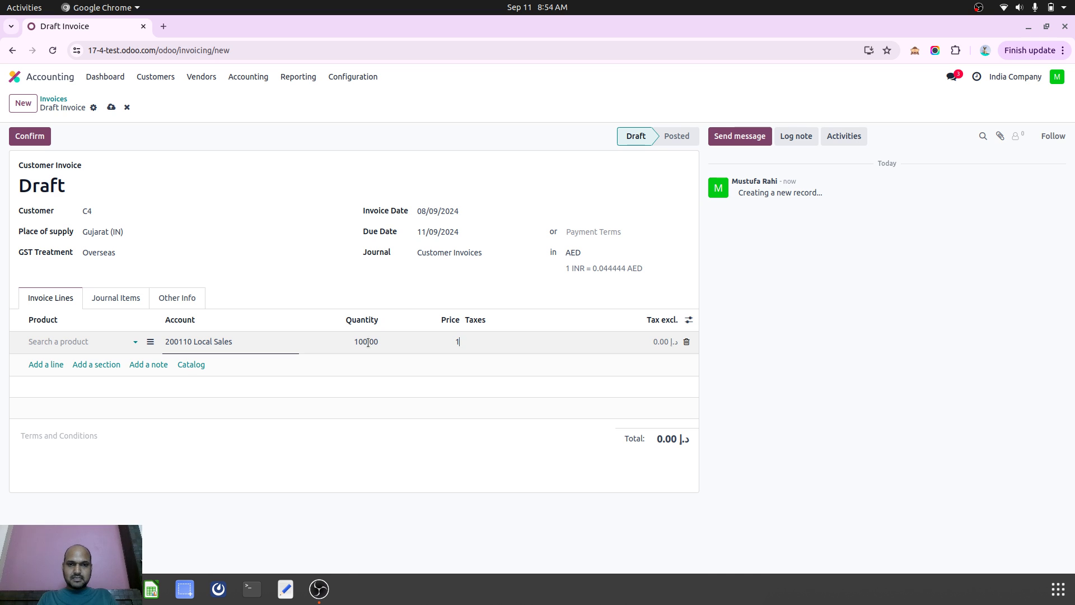
{"action": "key", "text": "Tab"}
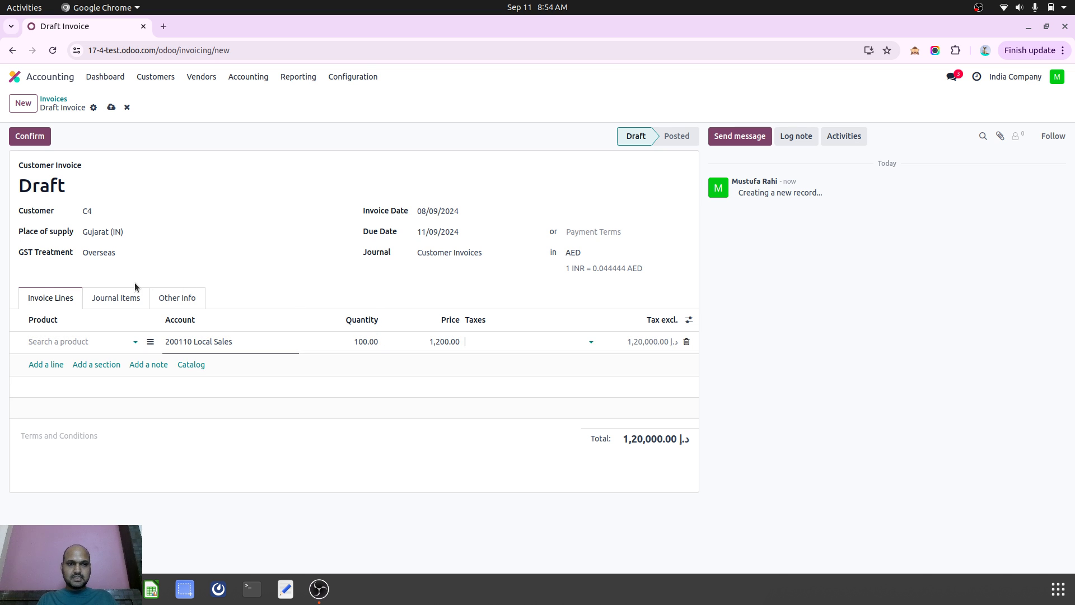
Delete the empty journal item, save the draft, check its journal items, and post it
{"action": "left_click", "coordinate": [118, 298]}
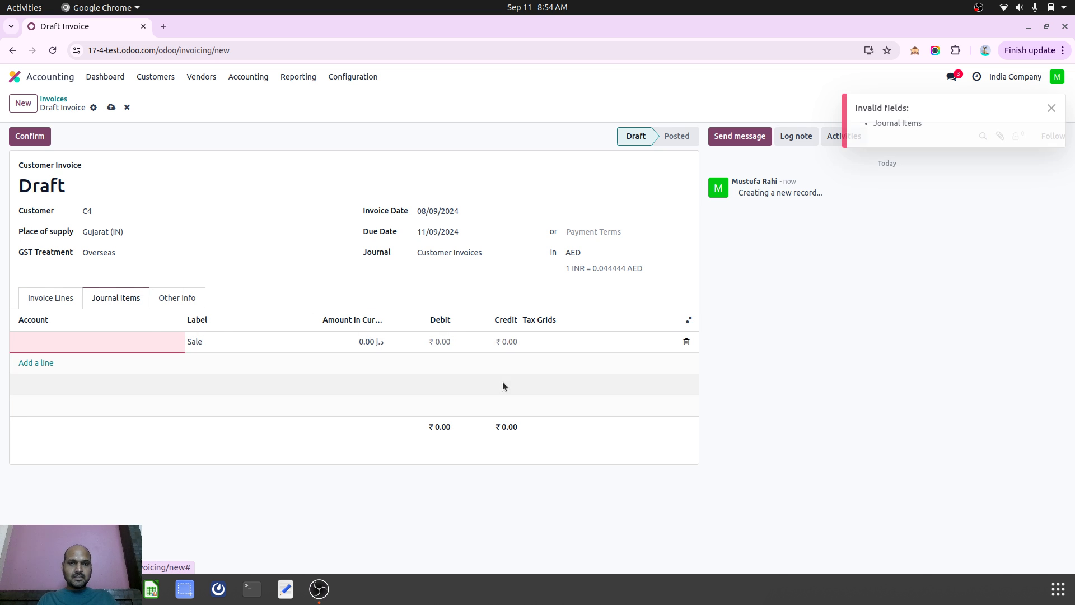
{"action": "left_click", "coordinate": [689, 320]}
{"action": "left_click", "coordinate": [110, 179]}
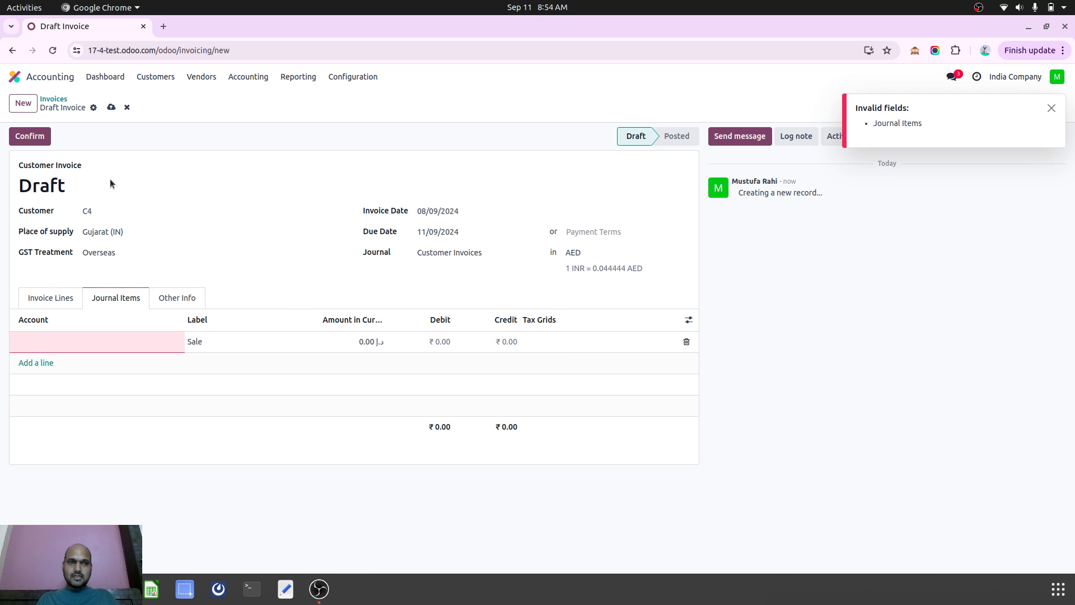
{"action": "left_click", "coordinate": [110, 107]}
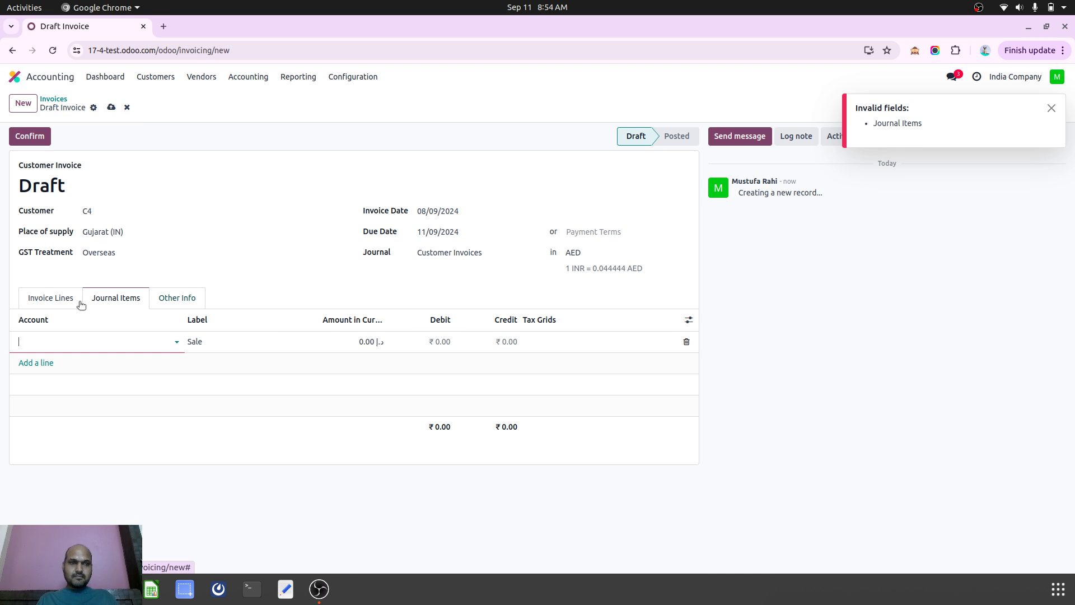
{"action": "left_click", "coordinate": [52, 297]}
{"action": "left_click", "coordinate": [91, 303]}
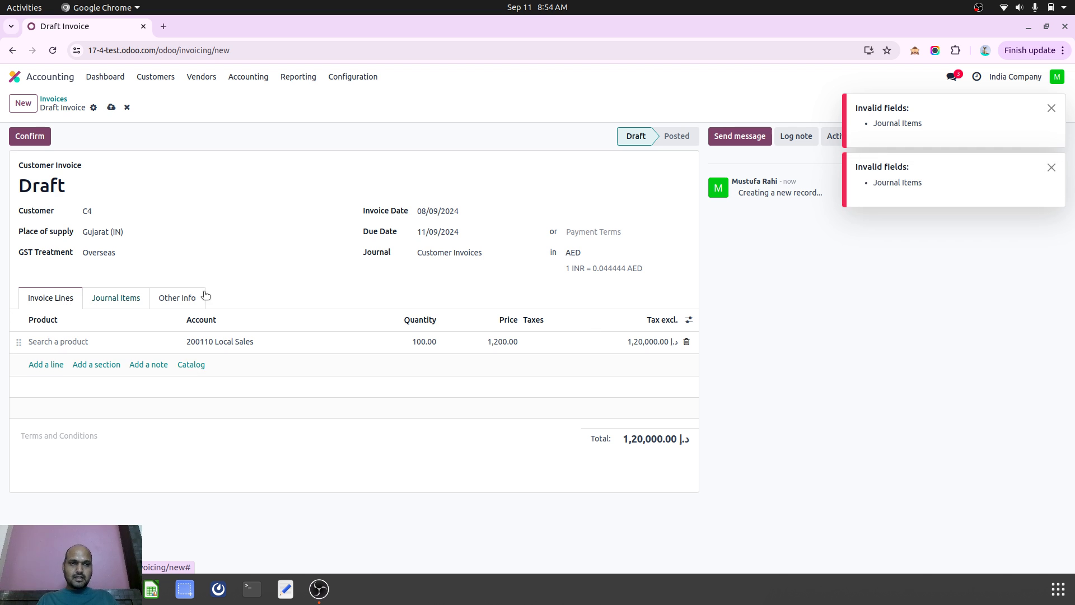
{"action": "left_click", "coordinate": [688, 343]}
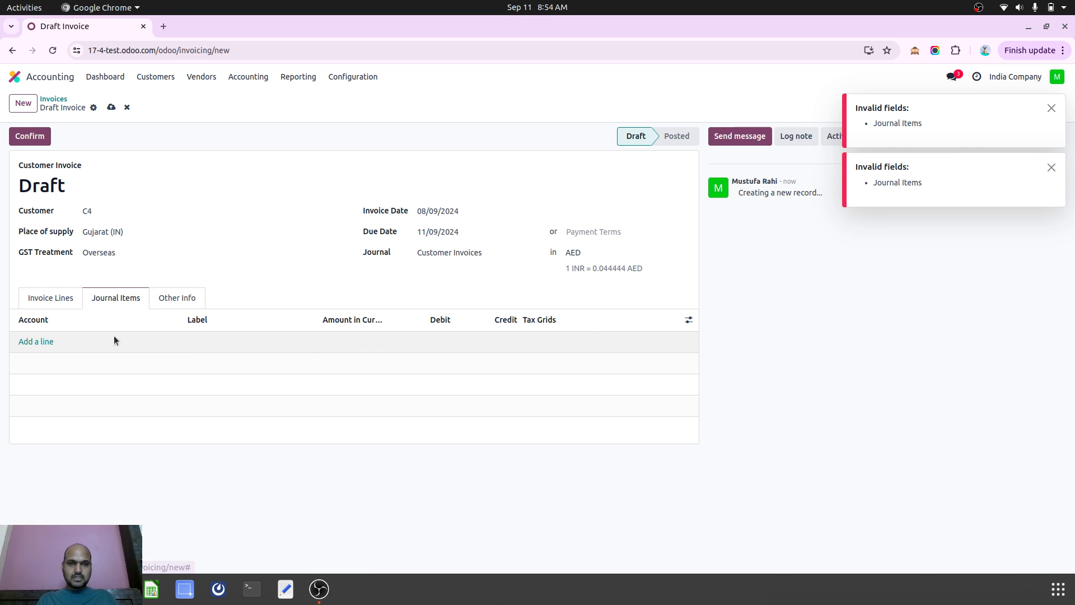
{"action": "left_click", "coordinate": [57, 294]}
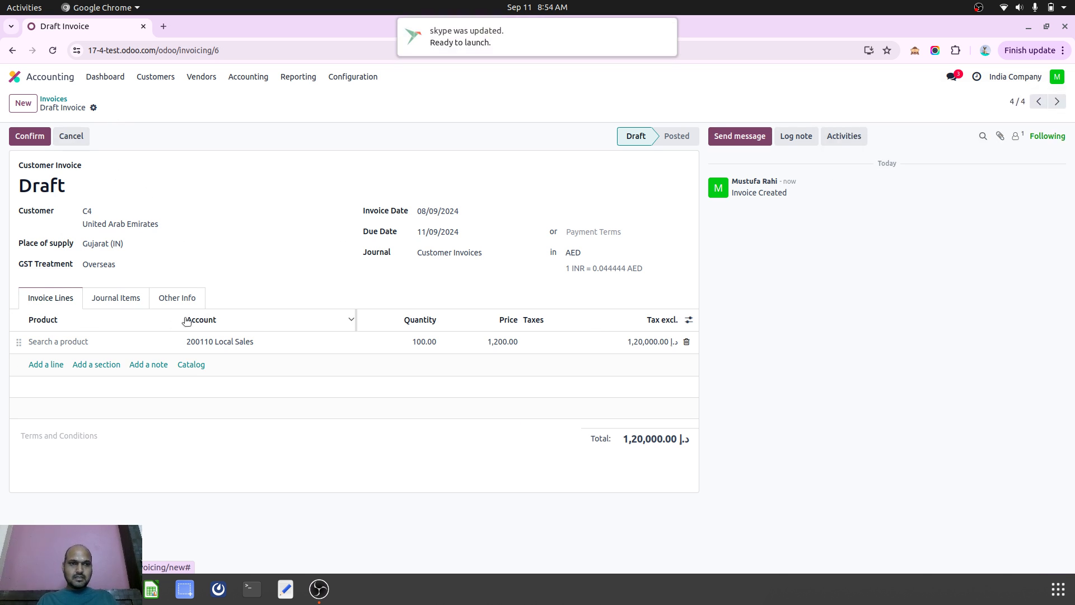
{"action": "left_click", "coordinate": [112, 302]}
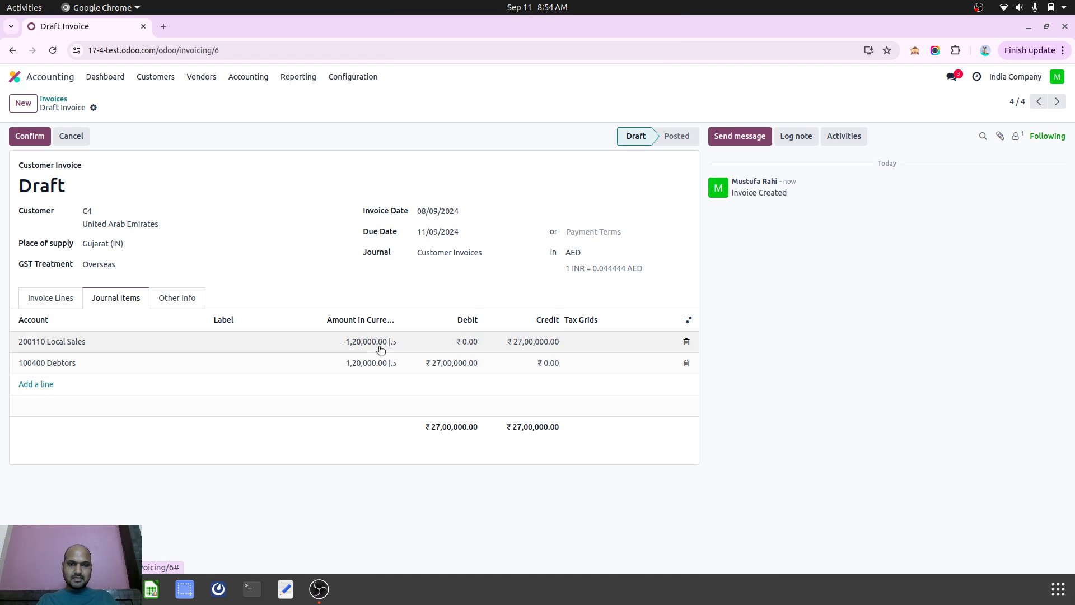
{"action": "left_click", "coordinate": [26, 135]}
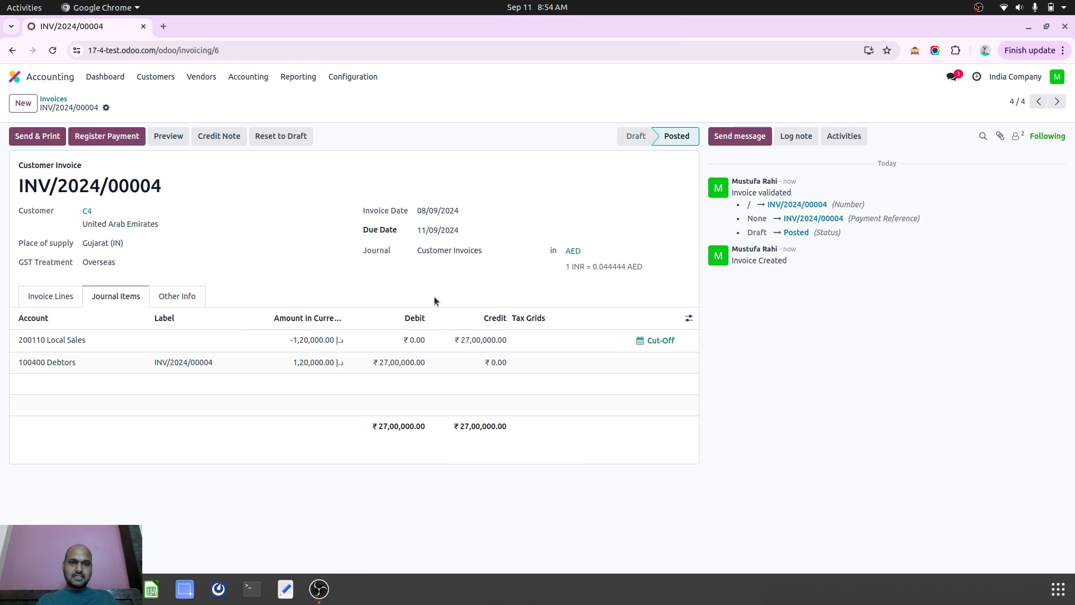
Duplicate the invoice, date the copy 10/09/2024, post it, and return to the invoices list
{"action": "left_click", "coordinate": [107, 107]}
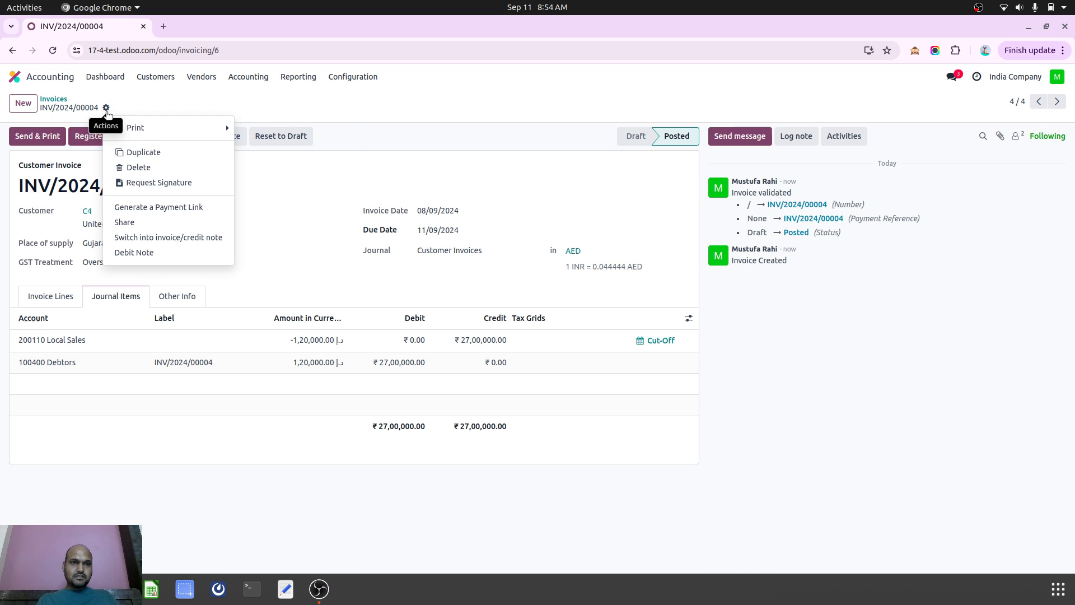
{"action": "left_click", "coordinate": [144, 151]}
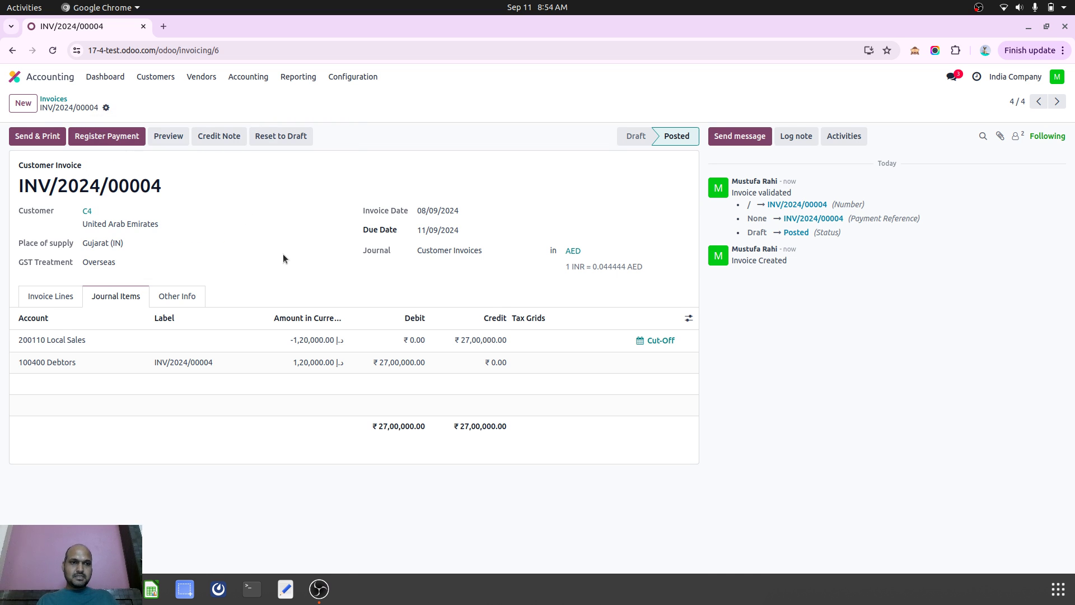
{"action": "left_click", "coordinate": [456, 232]}
{"action": "left_click", "coordinate": [456, 215]}
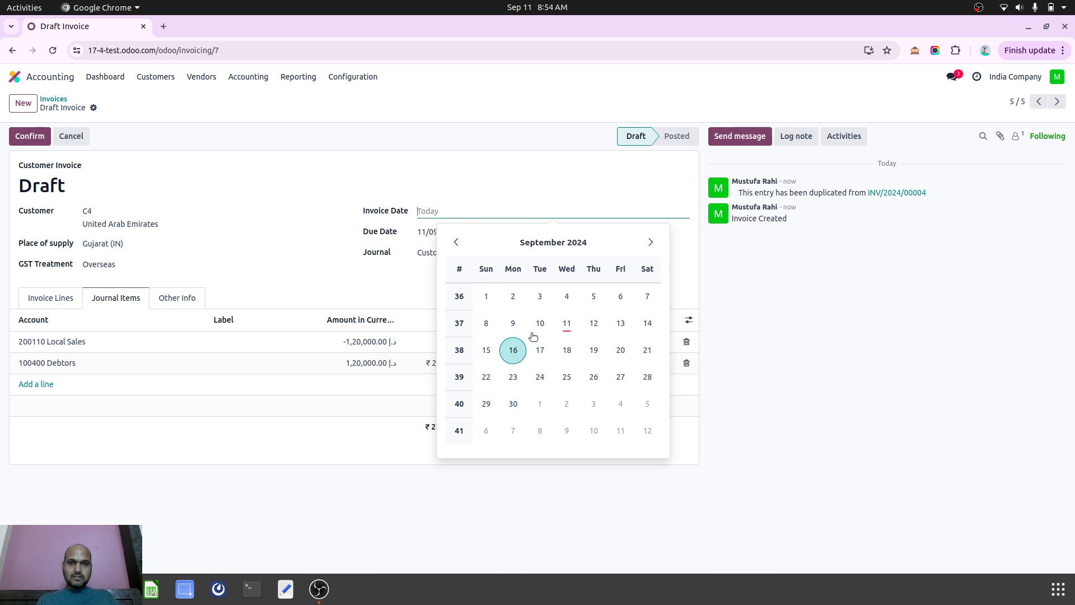
{"action": "left_click", "coordinate": [540, 324]}
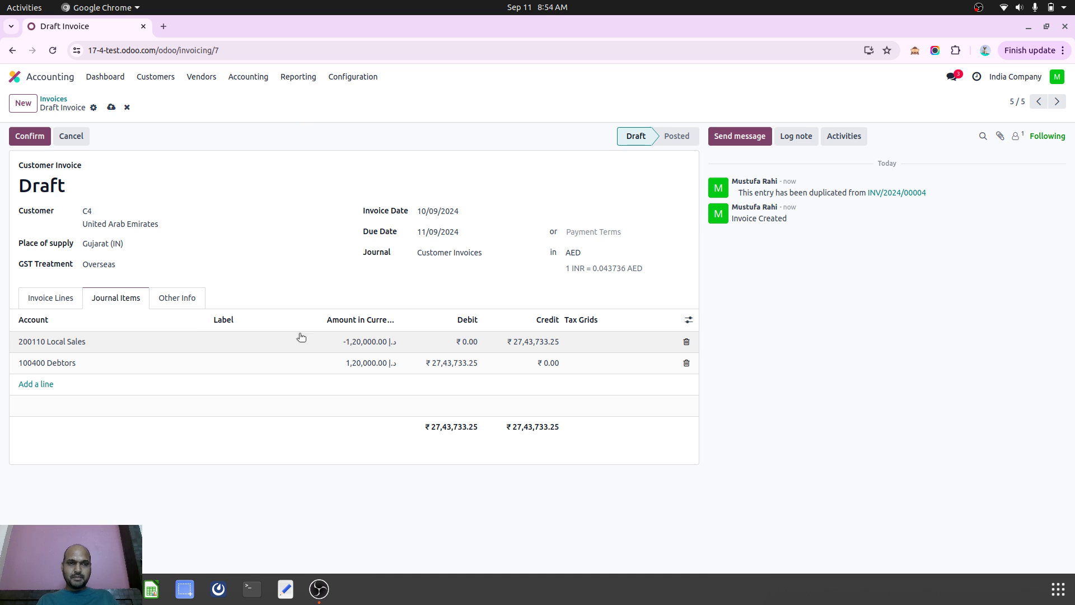
{"action": "left_click", "coordinate": [70, 297]}
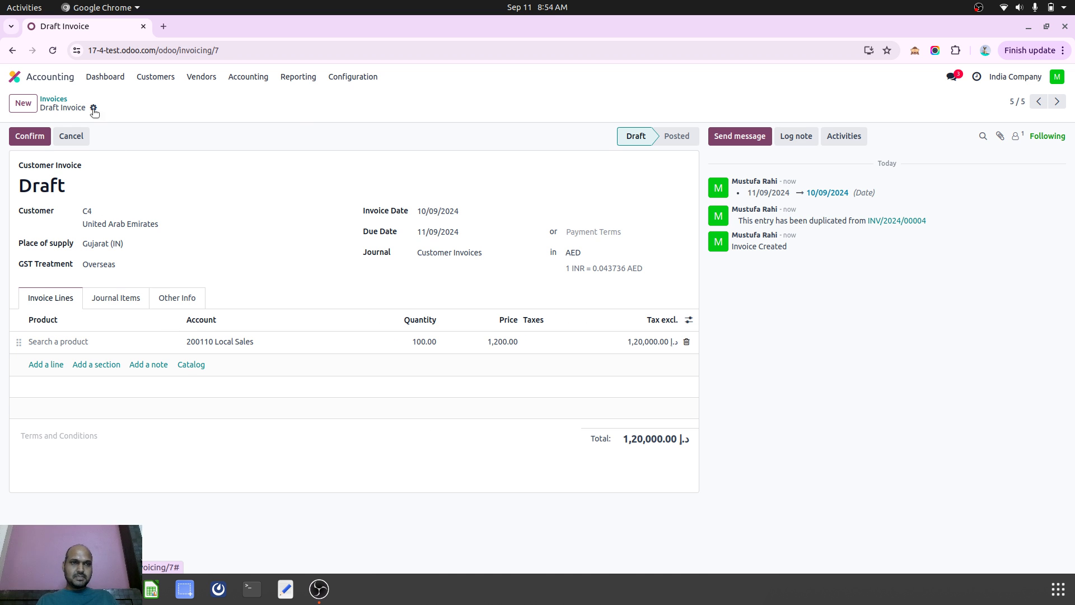
{"action": "left_click", "coordinate": [30, 136]}
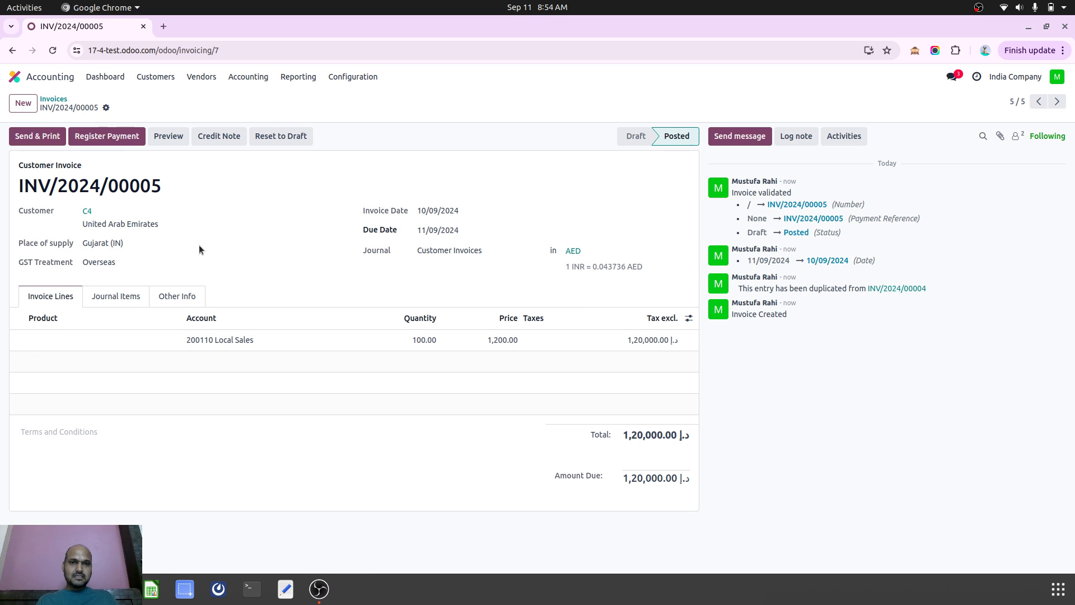
{"action": "left_click", "coordinate": [53, 100]}
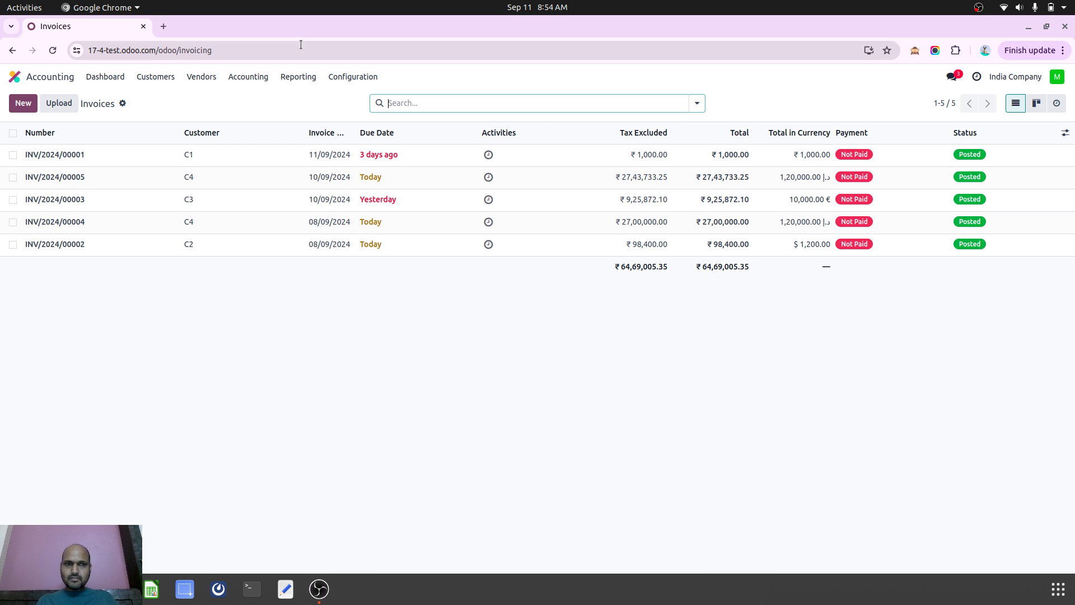
Open vendor bill BILL/2024/09/0001 from the vendor bills list
{"action": "left_click", "coordinate": [201, 77]}
{"action": "left_click", "coordinate": [205, 99]}
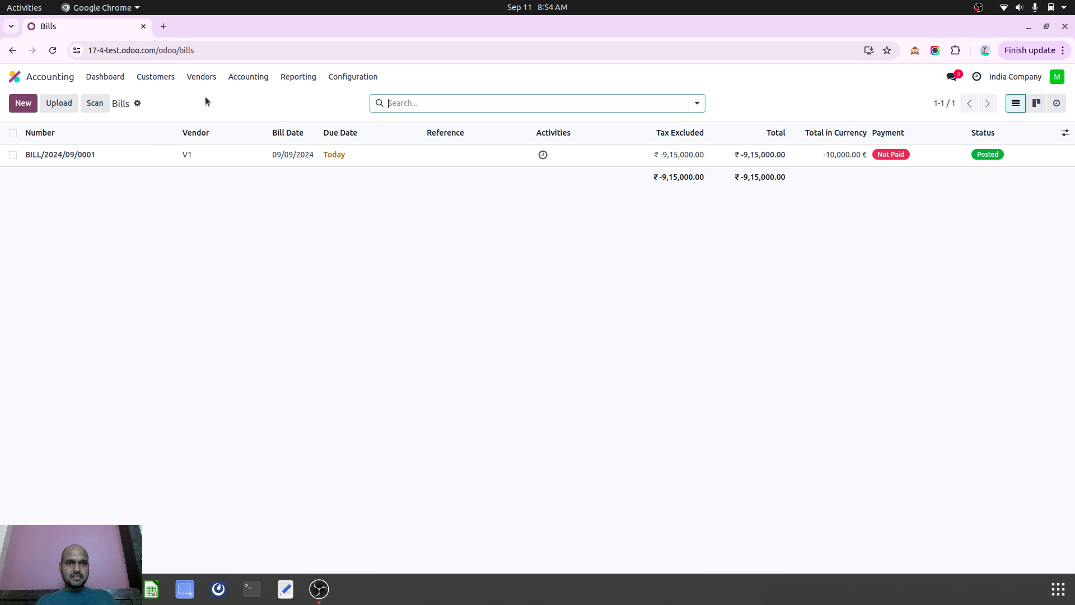
{"action": "left_click", "coordinate": [193, 164]}
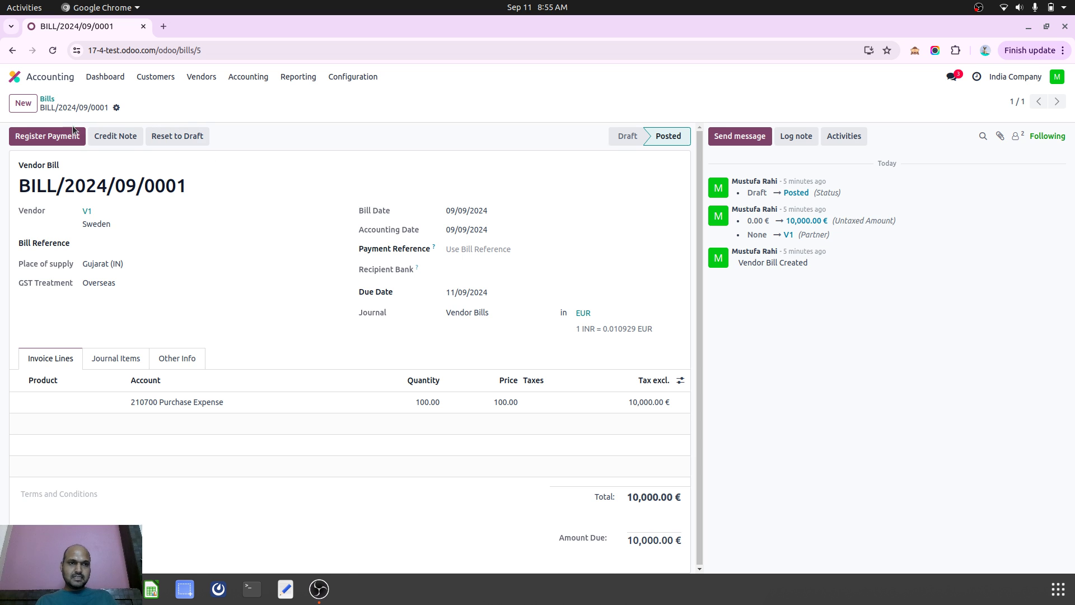
Start a new bill for a newly created vendor V2 in the United States
{"action": "left_click", "coordinate": [23, 103]}
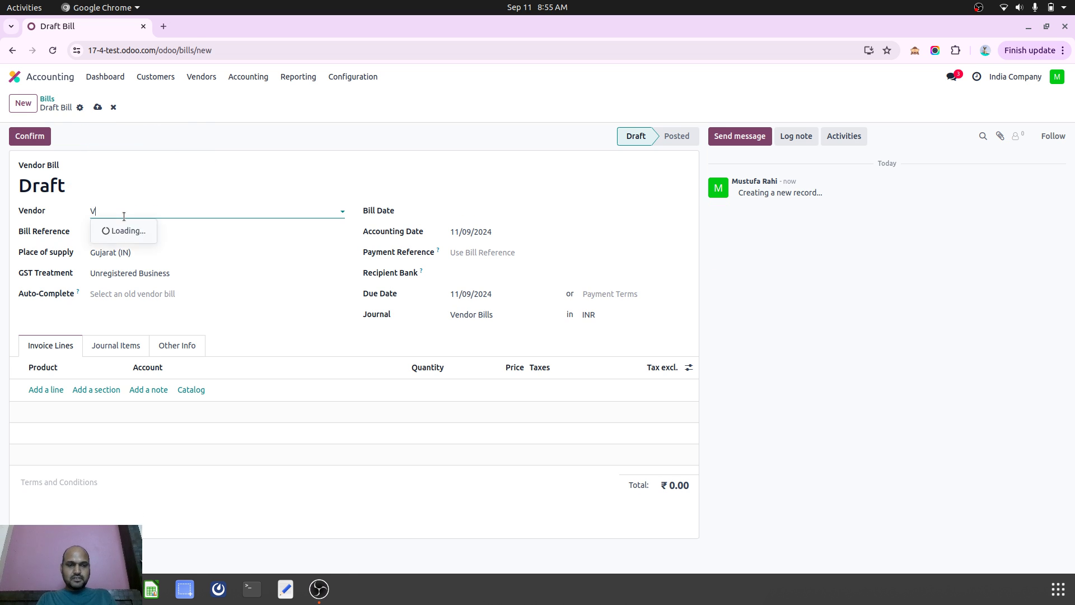
{"action": "type", "text": "2"}
{"action": "left_click", "coordinate": [134, 230]}
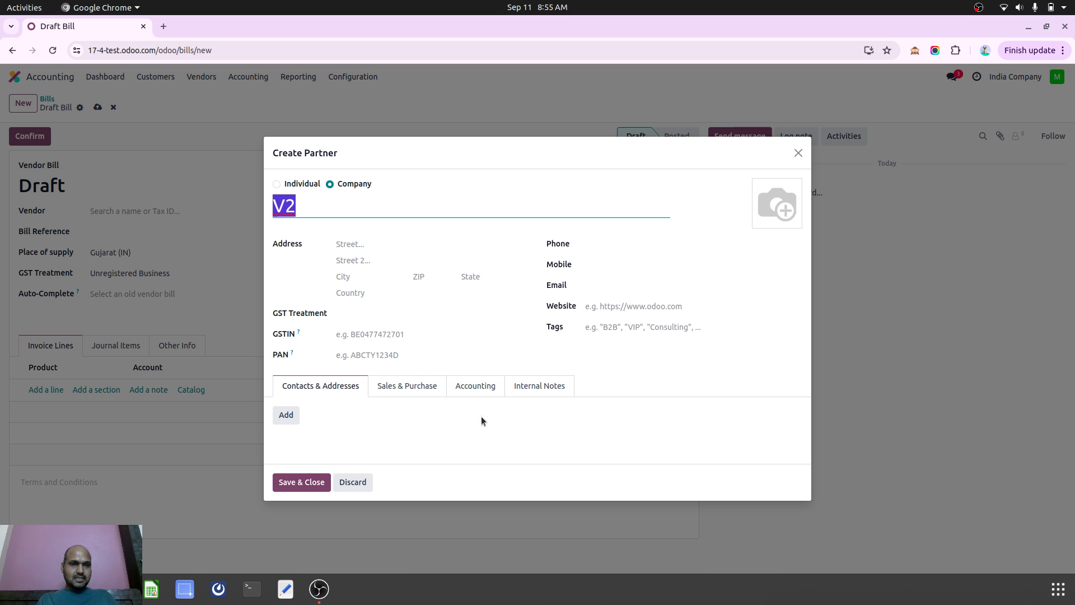
{"action": "left_click", "coordinate": [409, 294]}
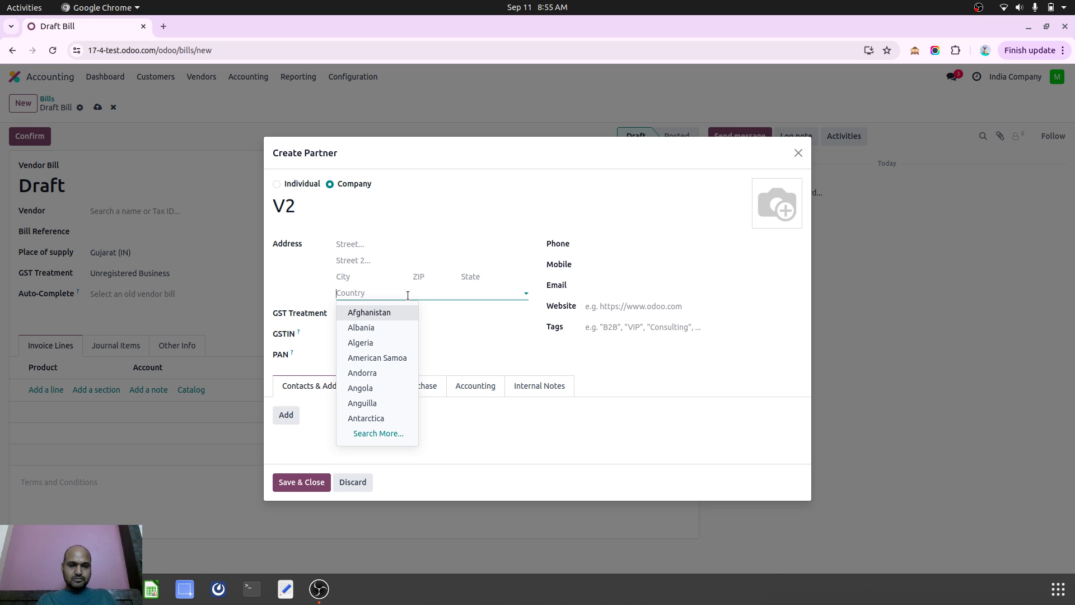
{"action": "type", "text": "uni"}
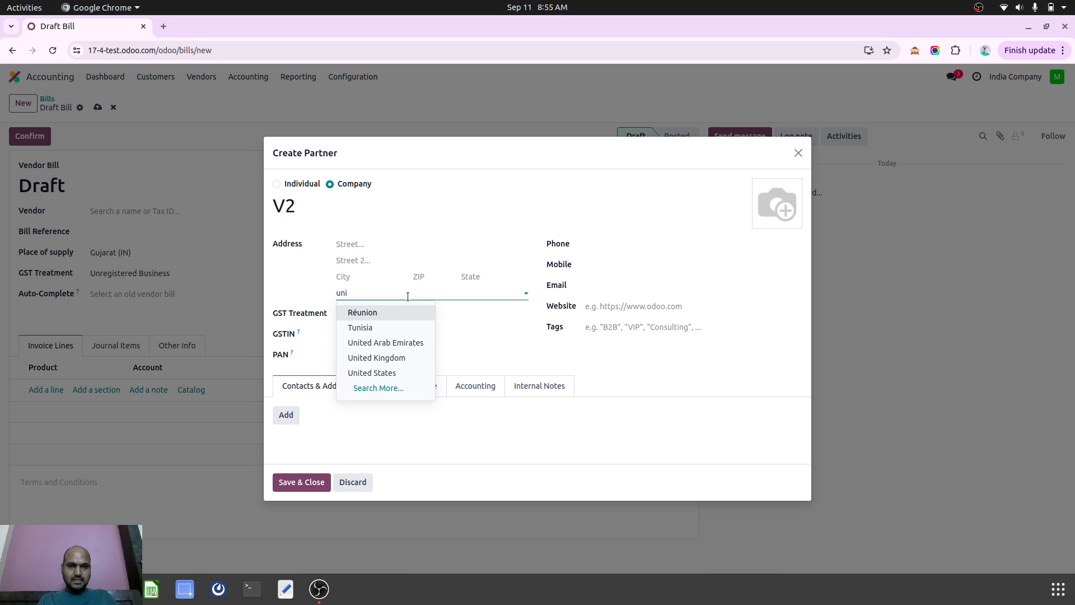
{"action": "left_click", "coordinate": [407, 371]}
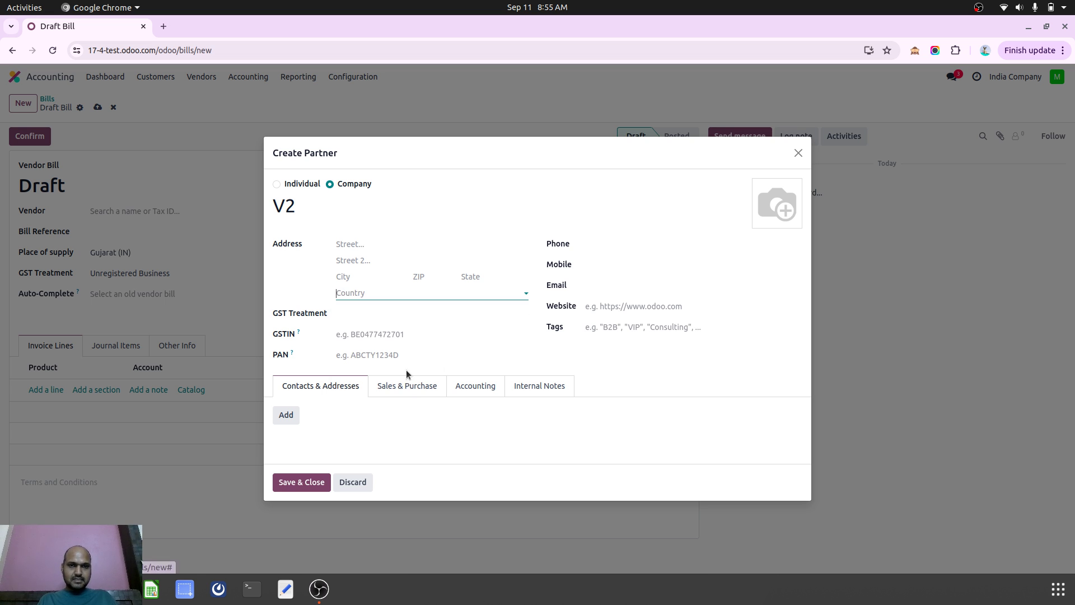
{"action": "left_click", "coordinate": [311, 482]}
Set the bill currency to USD and the bill date to 08/09/2024
{"action": "left_click", "coordinate": [596, 315]}
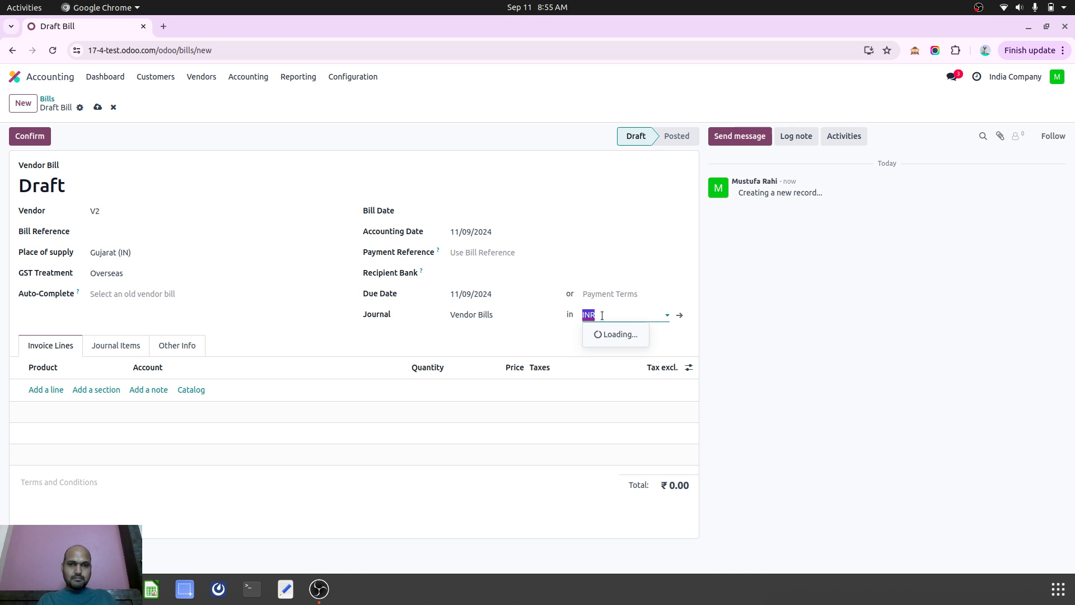
{"action": "left_click", "coordinate": [619, 380]}
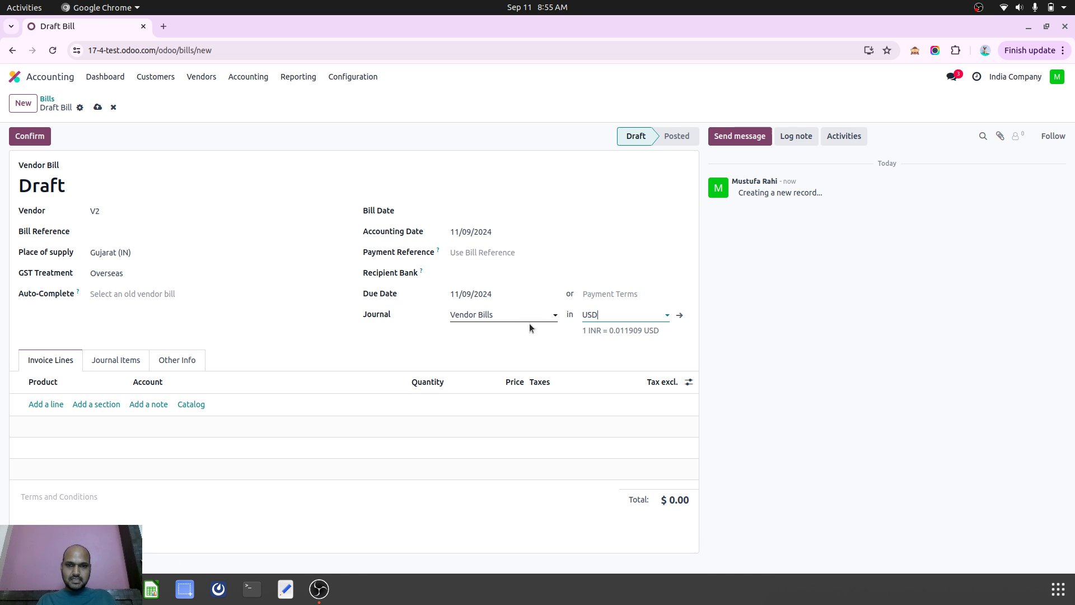
{"action": "double_click", "coordinate": [627, 331]}
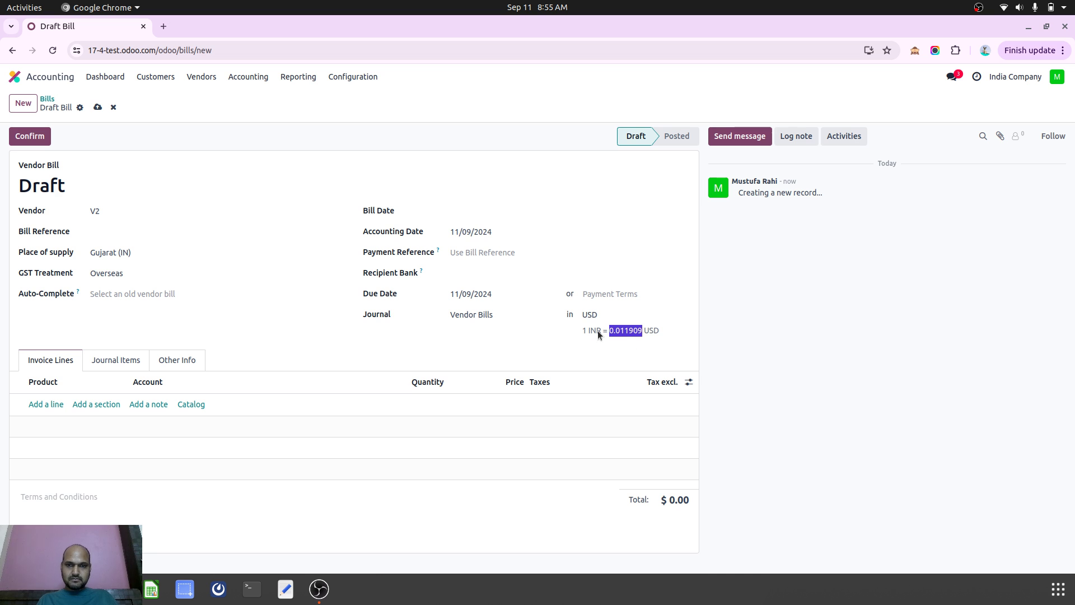
{"action": "left_click", "coordinate": [472, 233]}
{"action": "left_click", "coordinate": [470, 212]}
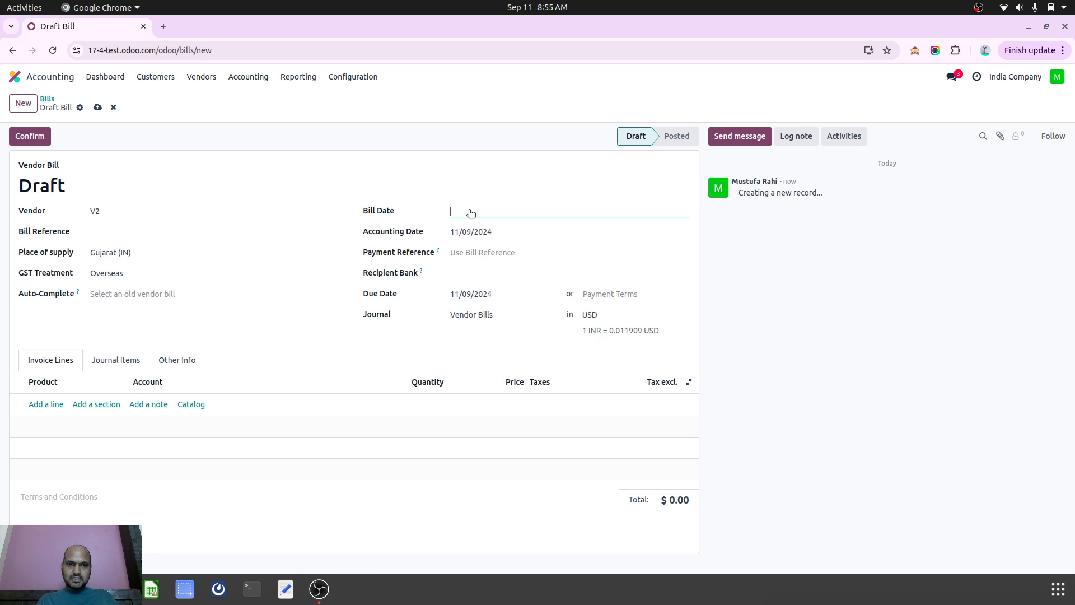
{"action": "left_click", "coordinate": [529, 323]}
{"action": "left_click", "coordinate": [493, 211]}
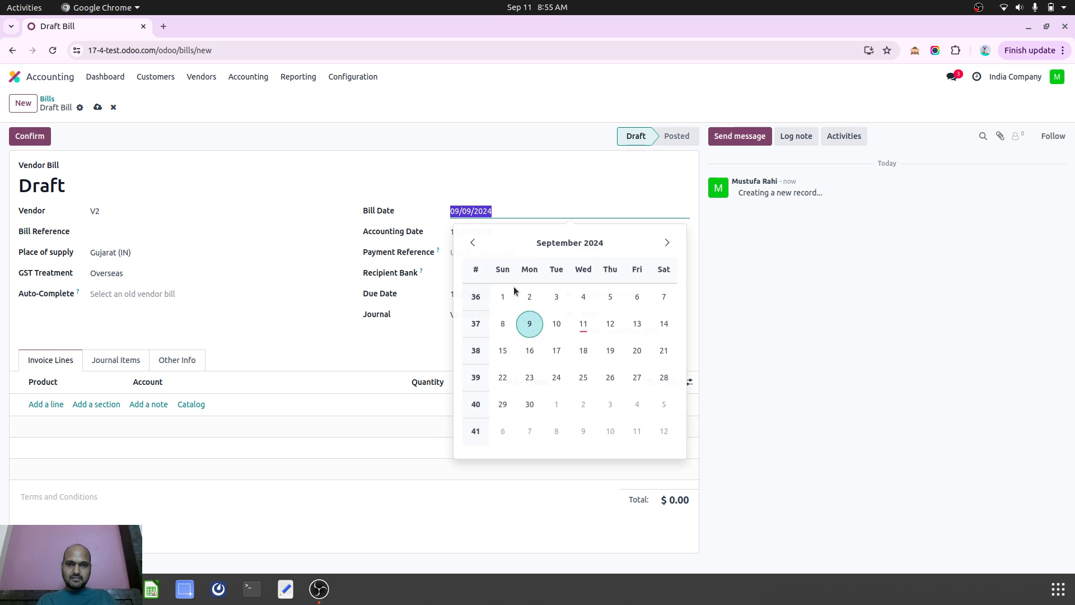
{"action": "left_click", "coordinate": [501, 321]}
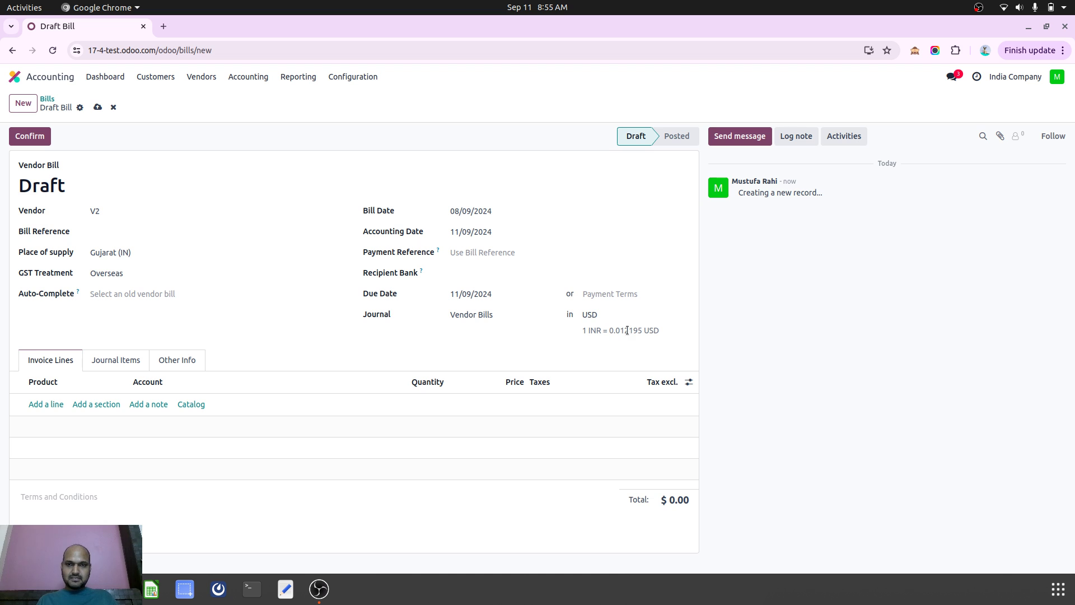
Add a bill line with quantity 100 and price 100
{"action": "left_click", "coordinate": [47, 404]}
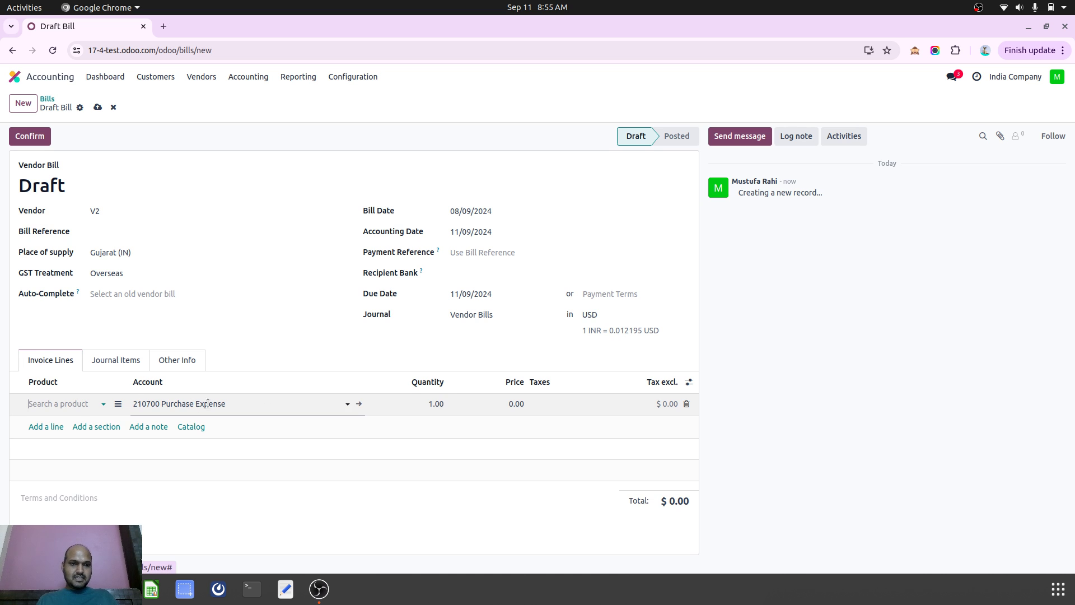
{"action": "left_click", "coordinate": [423, 405]}
{"action": "type", "text": "100"}
{"action": "key", "text": "Tab"}
{"action": "type", "text": "100"}
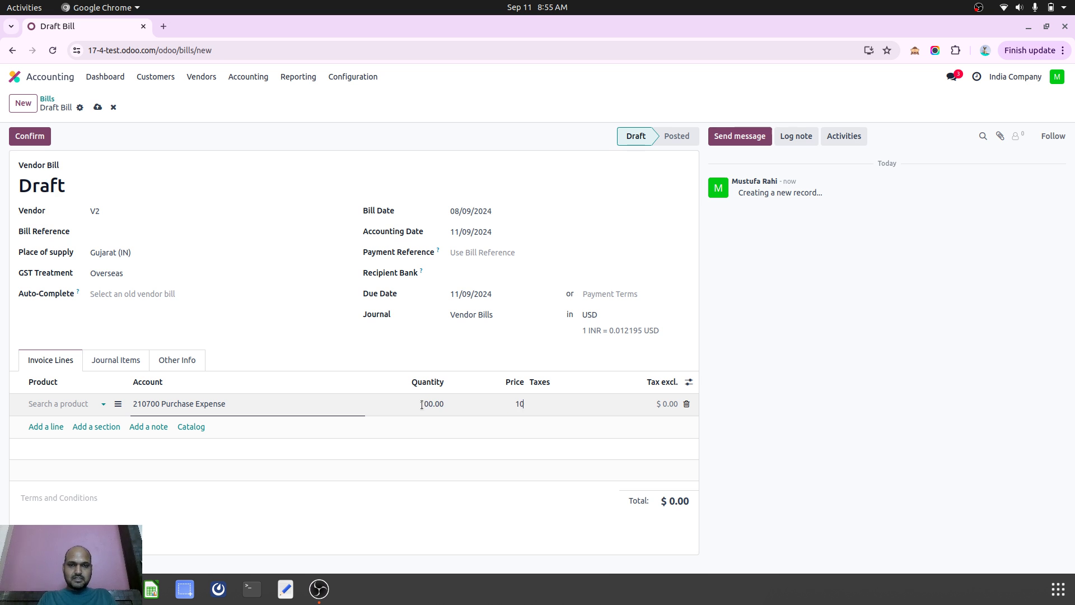
{"action": "key", "text": "Tab"}
{"action": "left_click", "coordinate": [254, 296]}
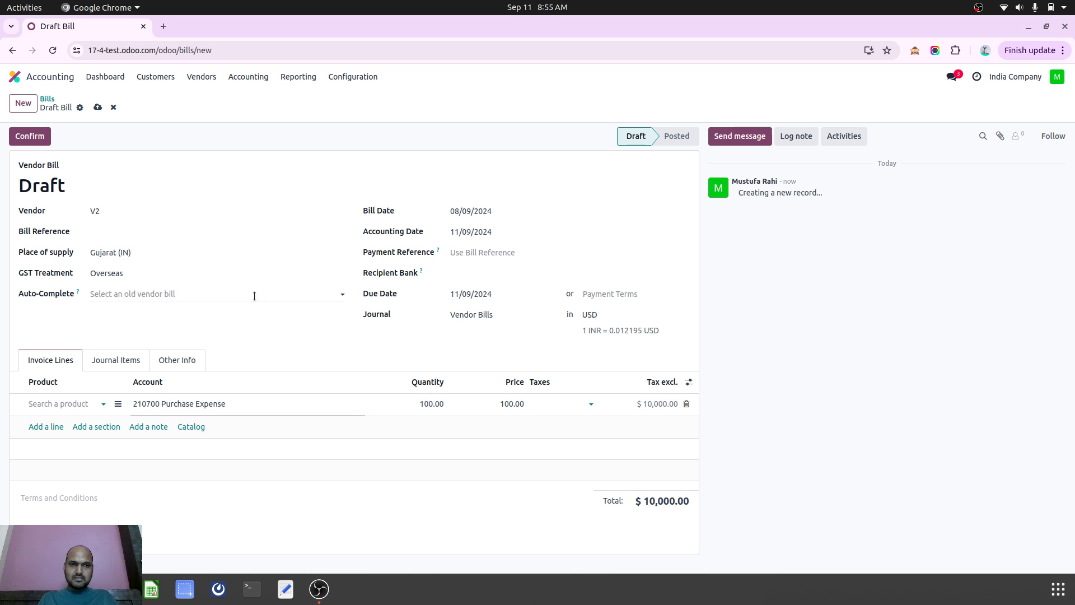
Save and post the bill, check its journal items, and return to the bills list
{"action": "left_click", "coordinate": [98, 107]}
{"action": "left_click", "coordinate": [29, 136]}
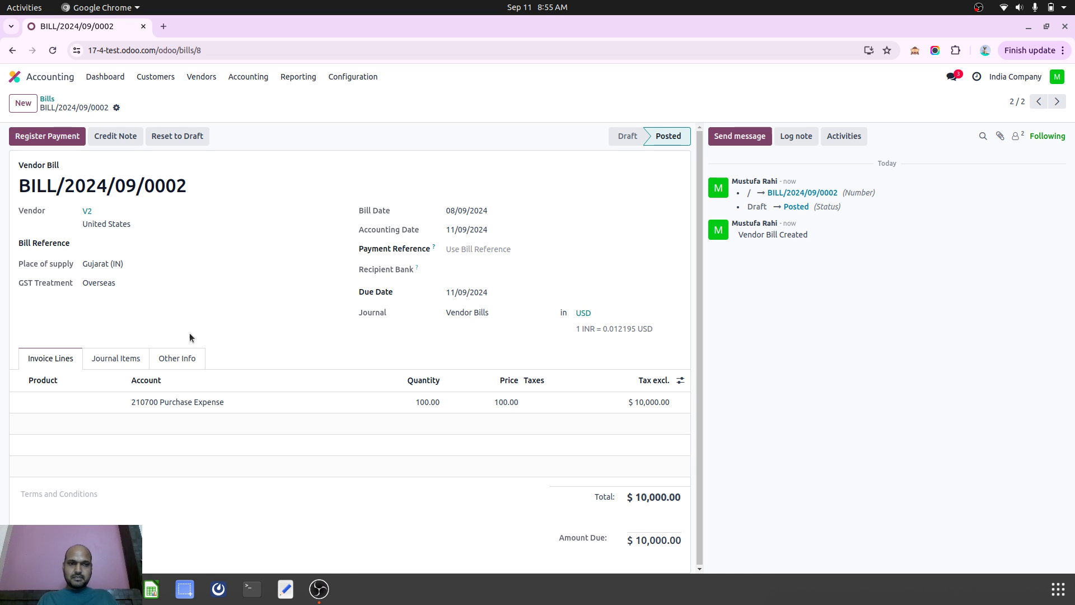
{"action": "left_click", "coordinate": [115, 358]}
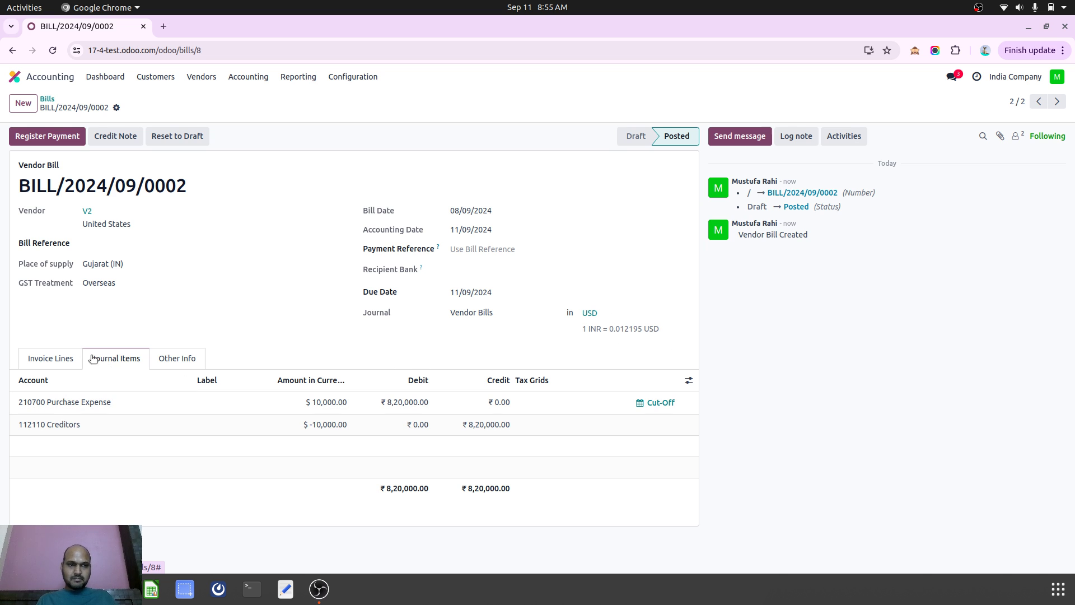
{"action": "left_click", "coordinate": [70, 360]}
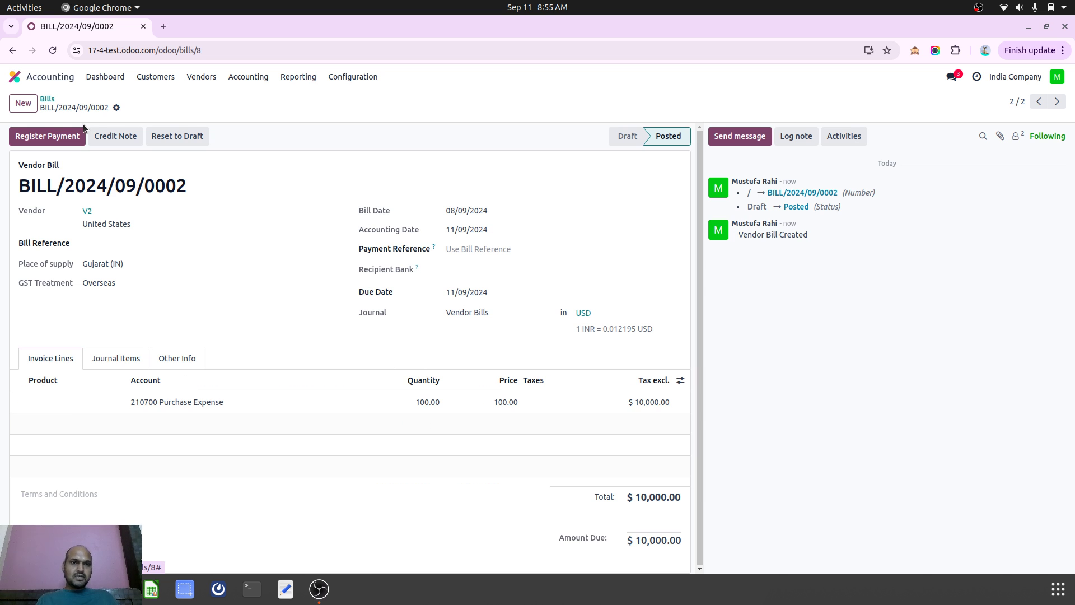
{"action": "left_click", "coordinate": [47, 99]}
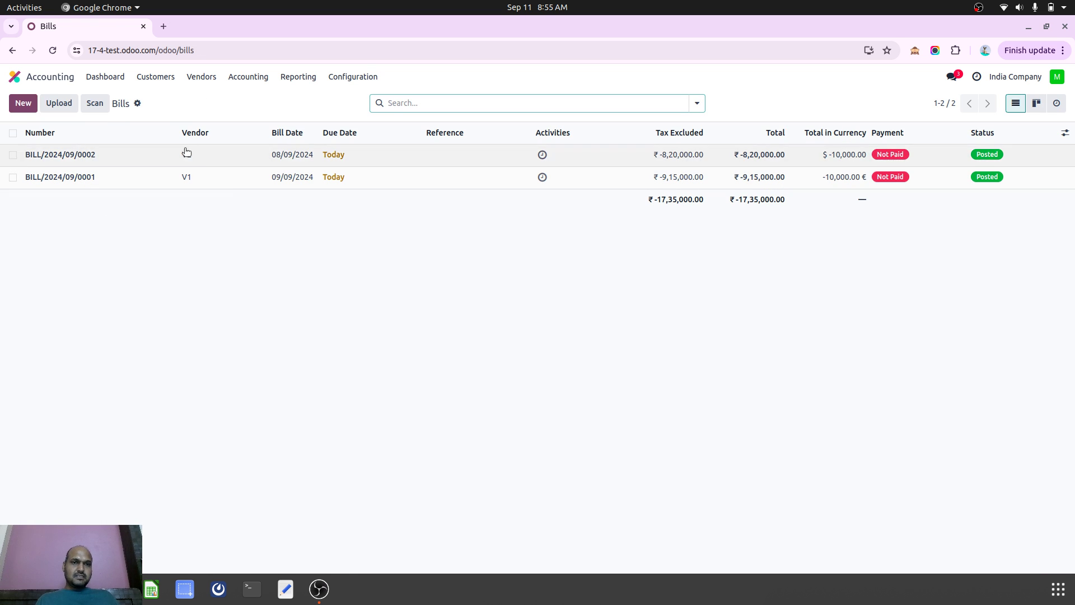
Start a new bill for a newly created vendor V3 in the United Arab Emirates
{"action": "left_click", "coordinate": [22, 103]}
{"action": "type", "text": "V3"}
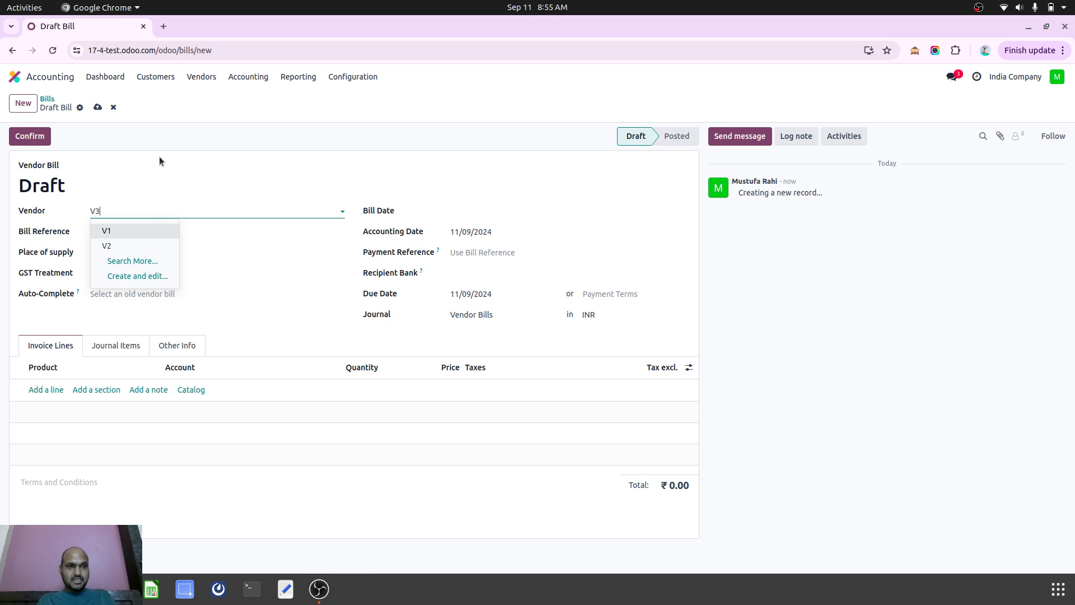
{"action": "left_click", "coordinate": [140, 230]}
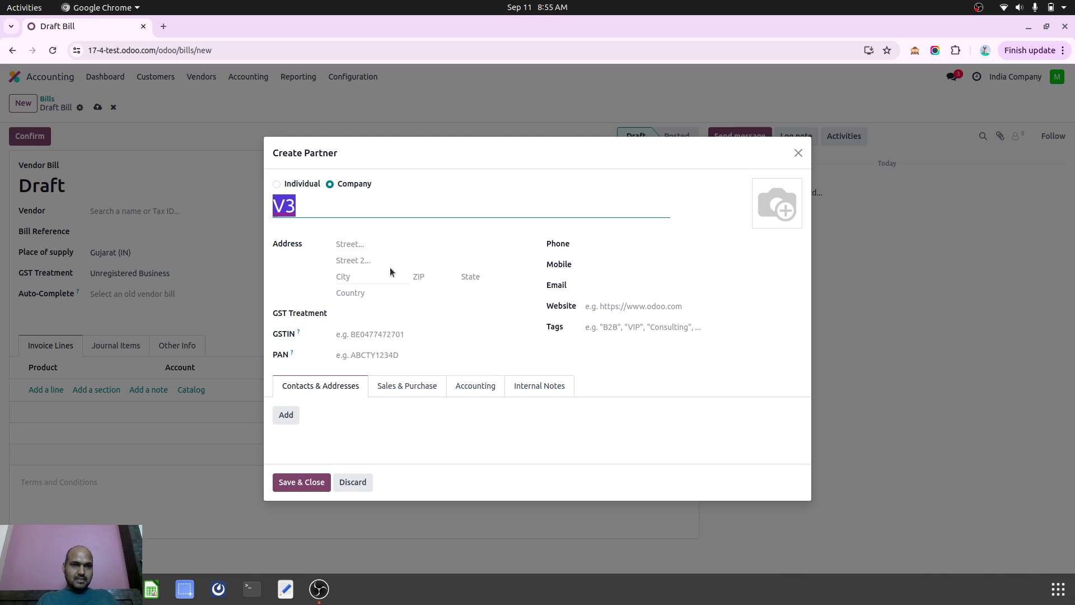
{"action": "left_click", "coordinate": [389, 292]}
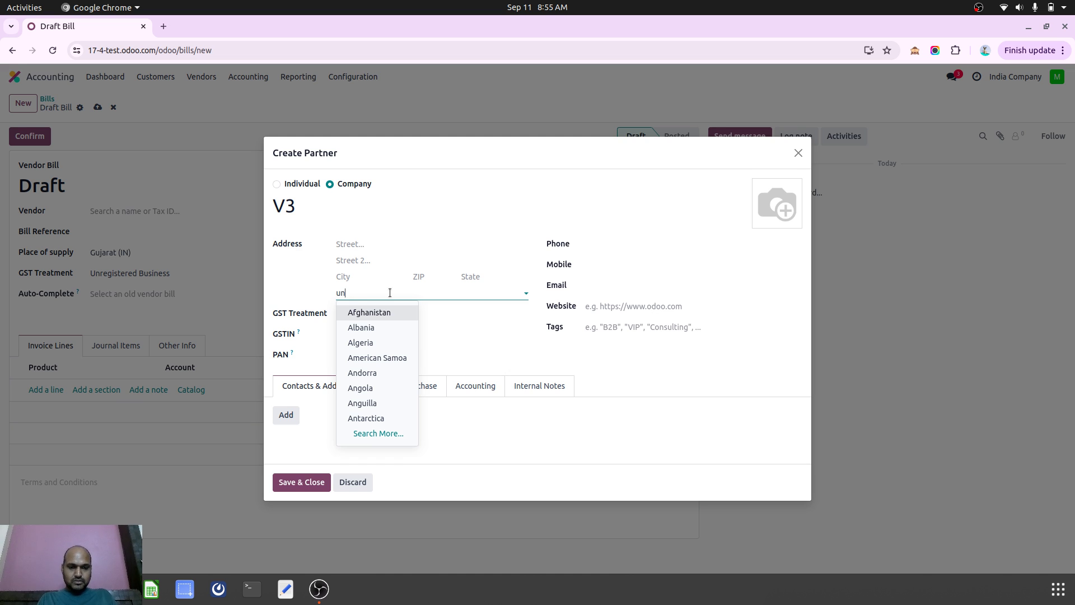
{"action": "left_click", "coordinate": [398, 312]}
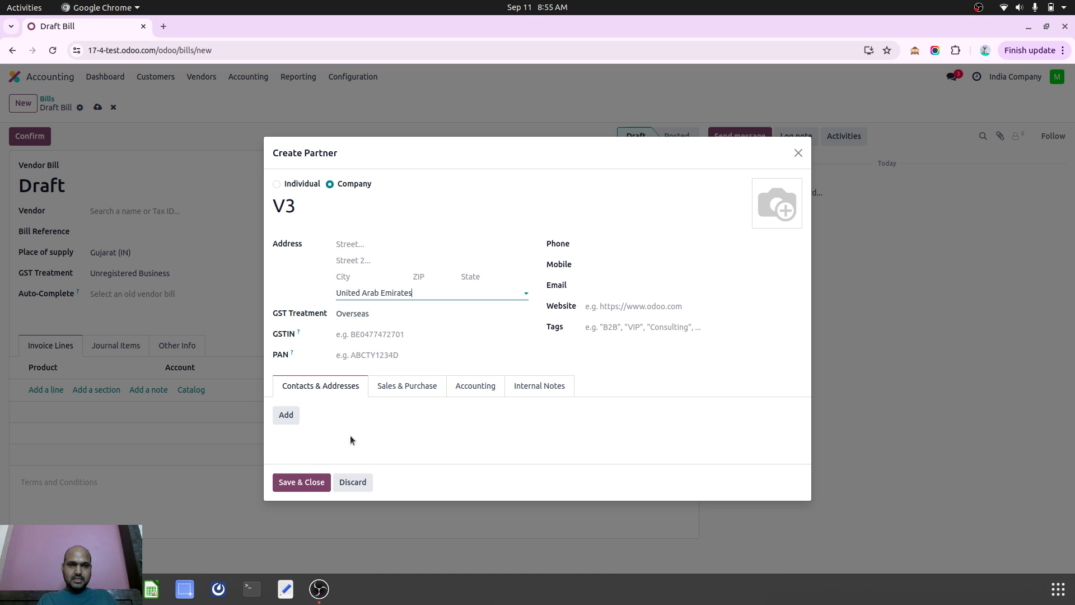
{"action": "left_click", "coordinate": [301, 482]}
Set the bill to AED dated 10/09/2024 with a line priced 200
{"action": "left_click", "coordinate": [591, 314]}
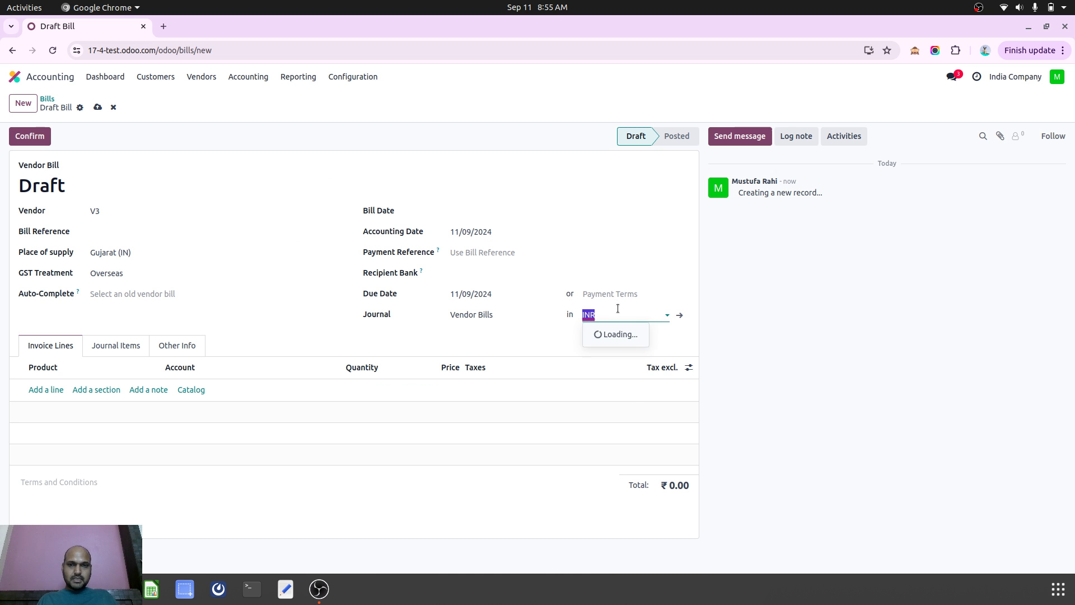
{"action": "left_click", "coordinate": [595, 333]}
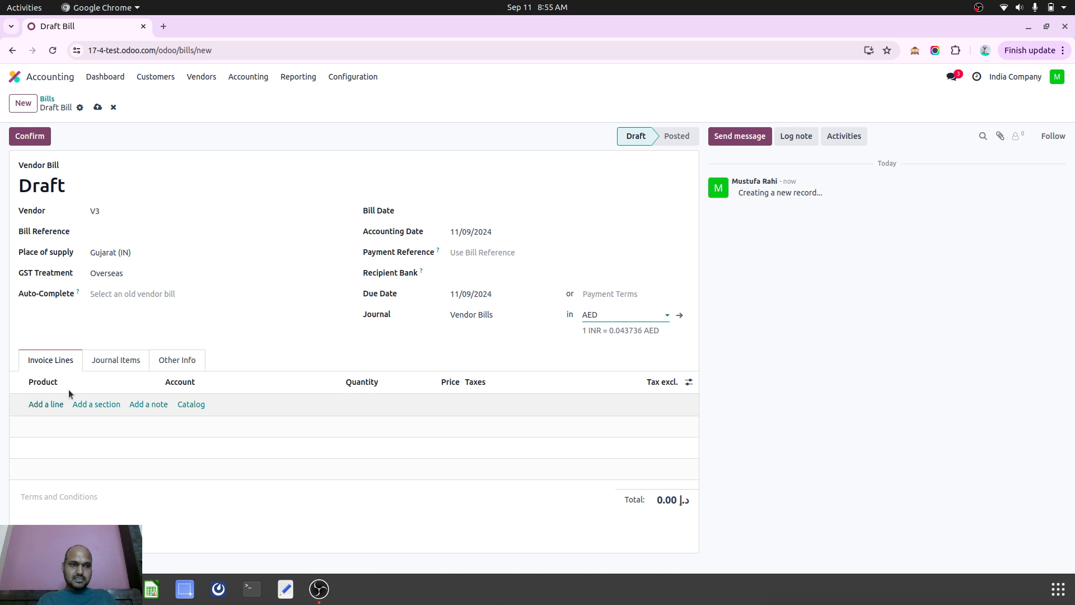
{"action": "left_click", "coordinate": [475, 212]}
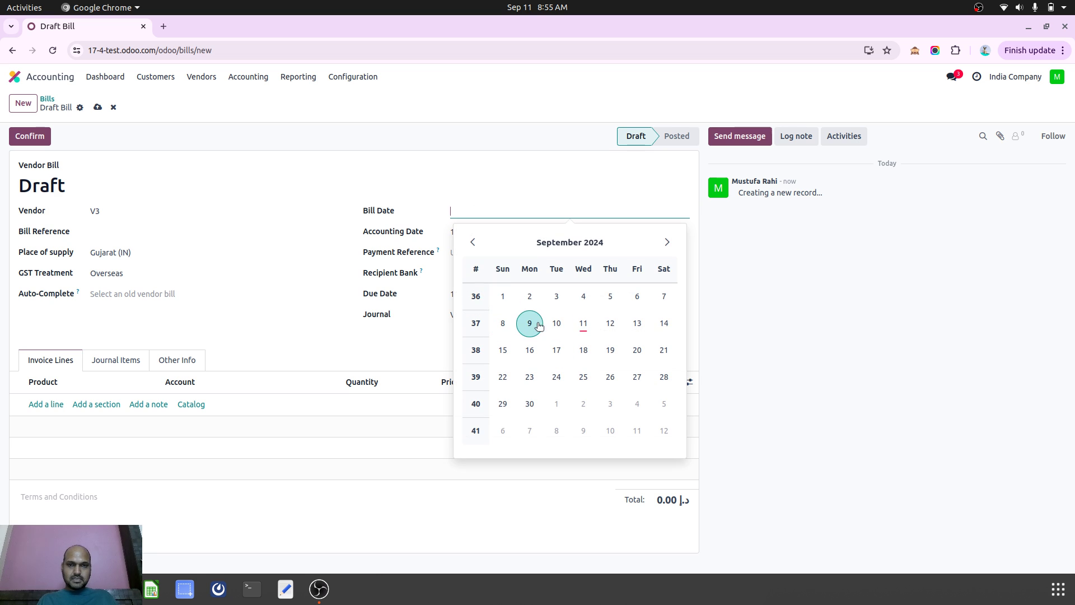
{"action": "left_click", "coordinate": [556, 323]}
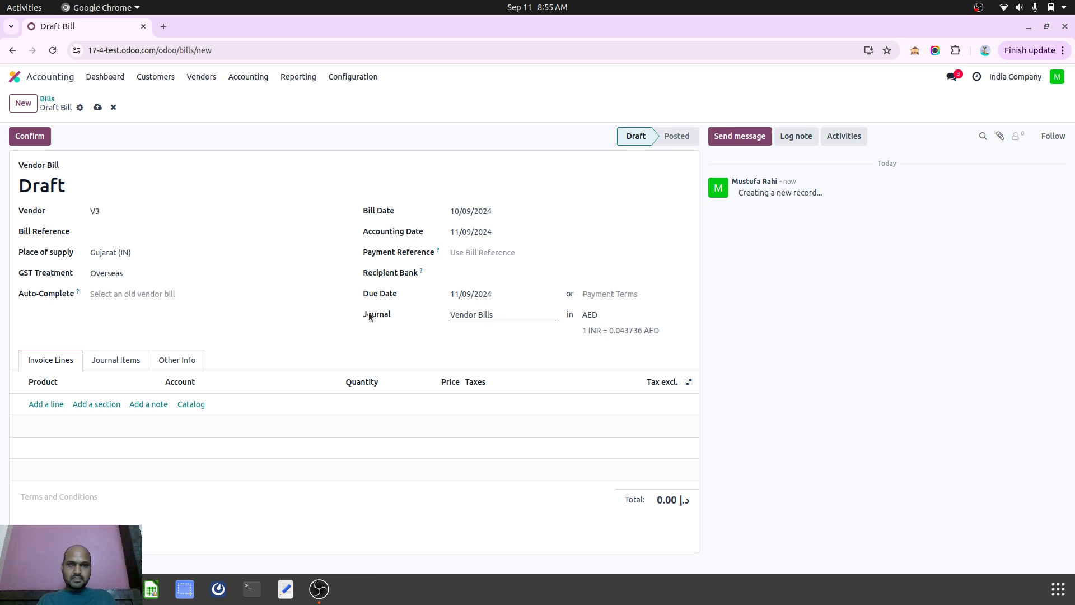
{"action": "left_click", "coordinate": [45, 405]}
{"action": "left_click", "coordinate": [366, 406]}
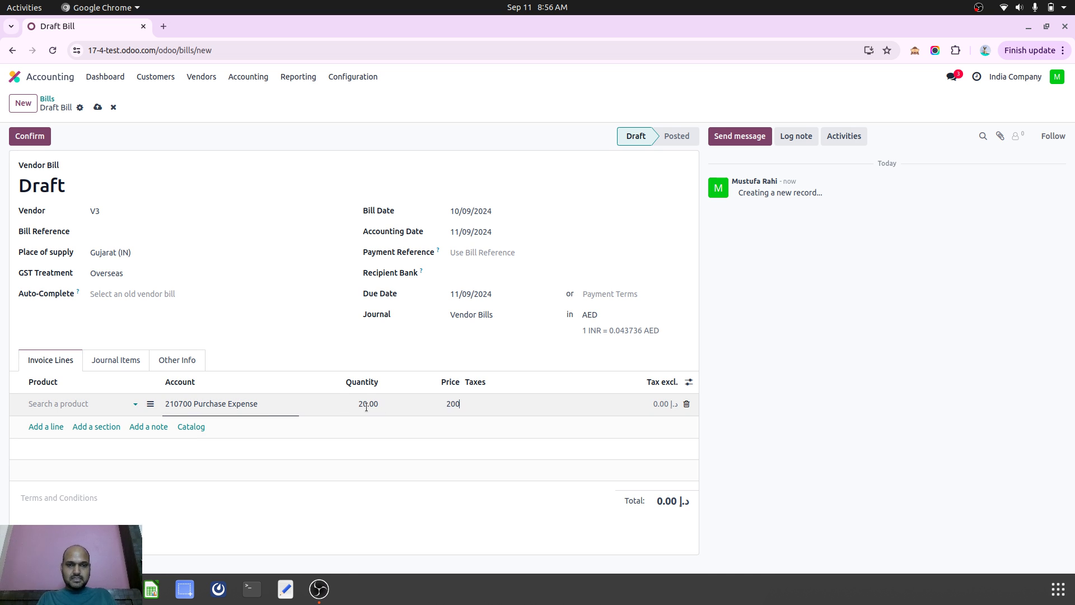
{"action": "key", "text": "Tab"}
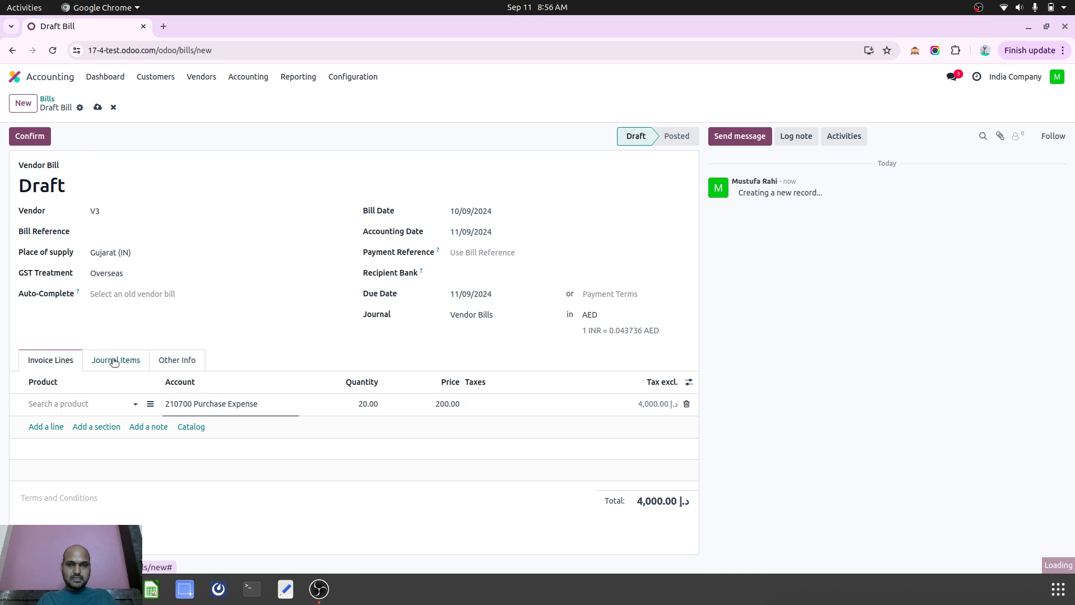
Check the journal items, post the bill, and return to the bills list
{"action": "left_click", "coordinate": [113, 361]}
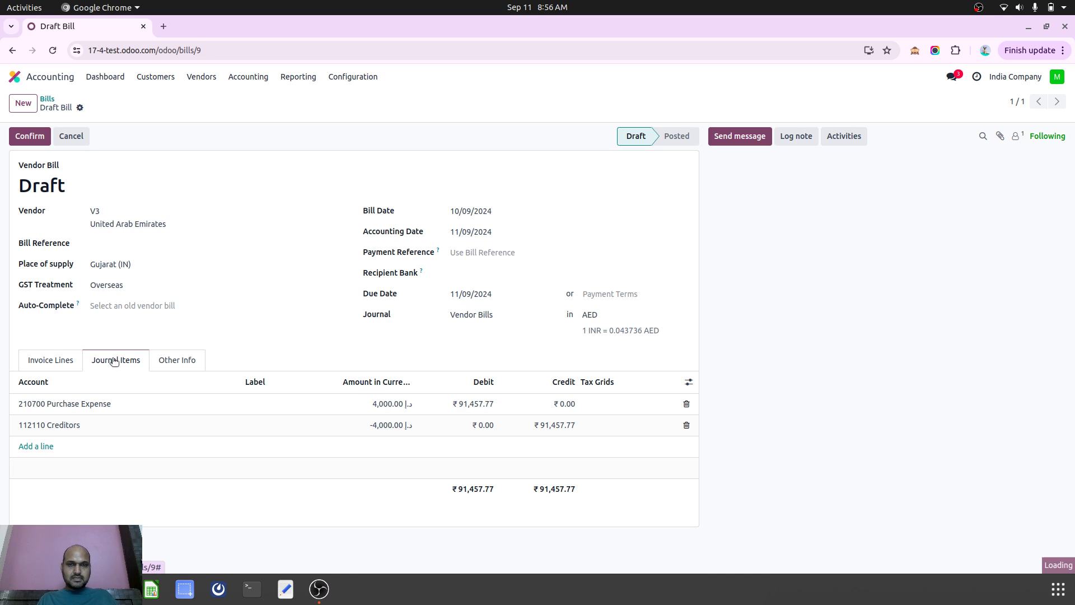
{"action": "left_click", "coordinate": [31, 136]}
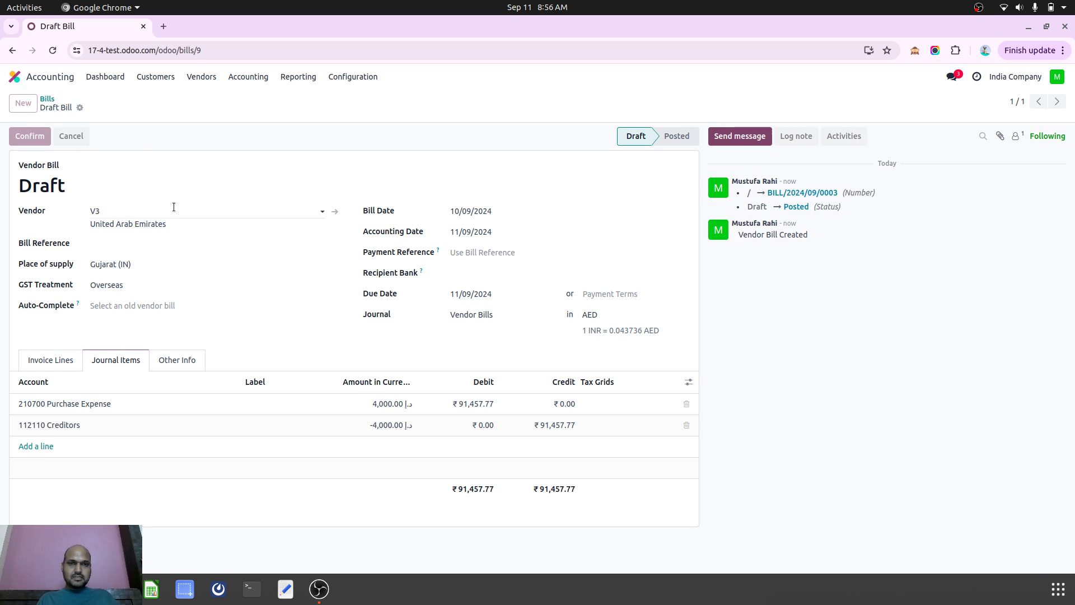
{"action": "left_click", "coordinate": [47, 100]}
Open the Balance Sheet and expand Receivables and Payables to show Debtors and Creditors
{"action": "left_click", "coordinate": [300, 78]}
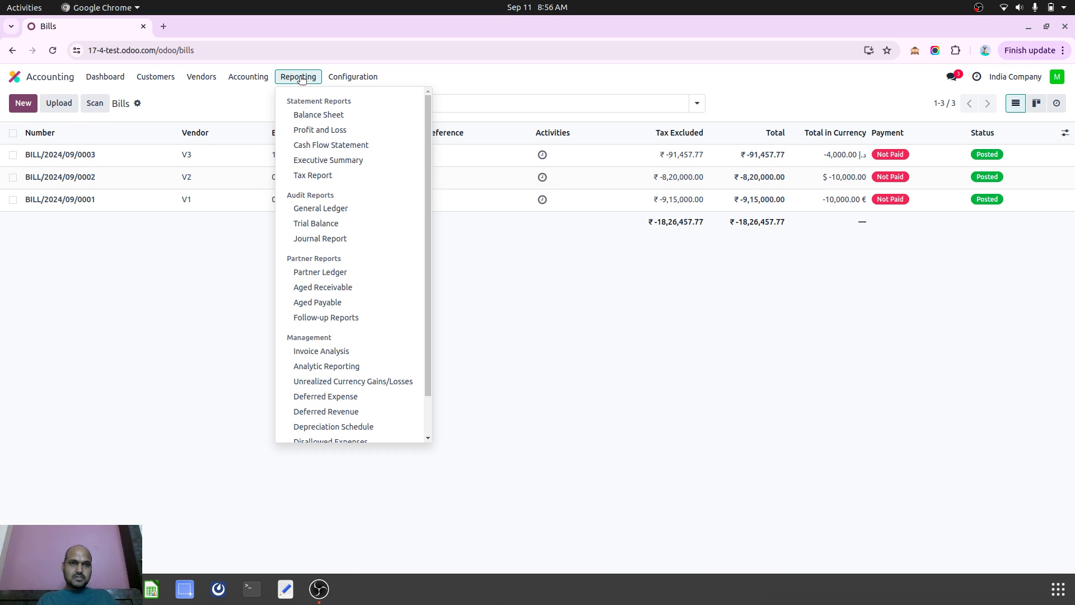
{"action": "left_click", "coordinate": [312, 115]}
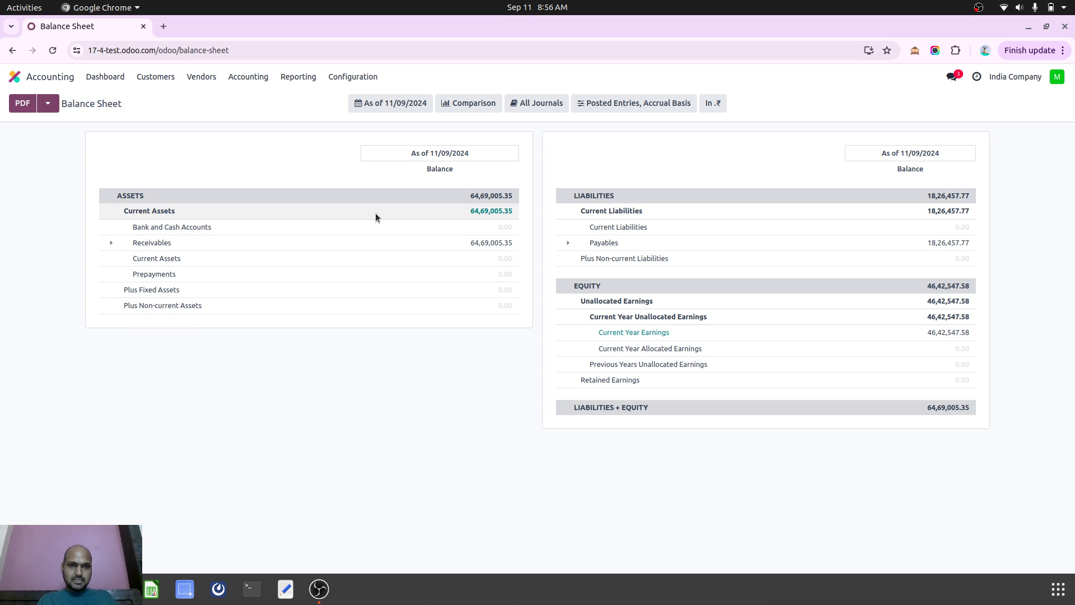
{"action": "left_click", "coordinate": [112, 244]}
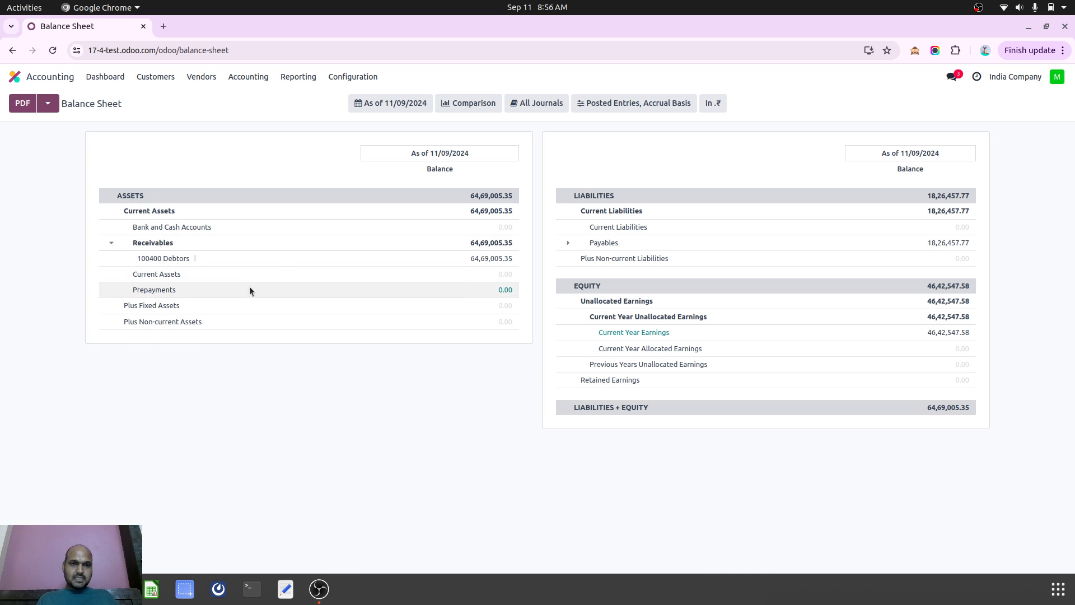
{"action": "left_click", "coordinate": [568, 245]}
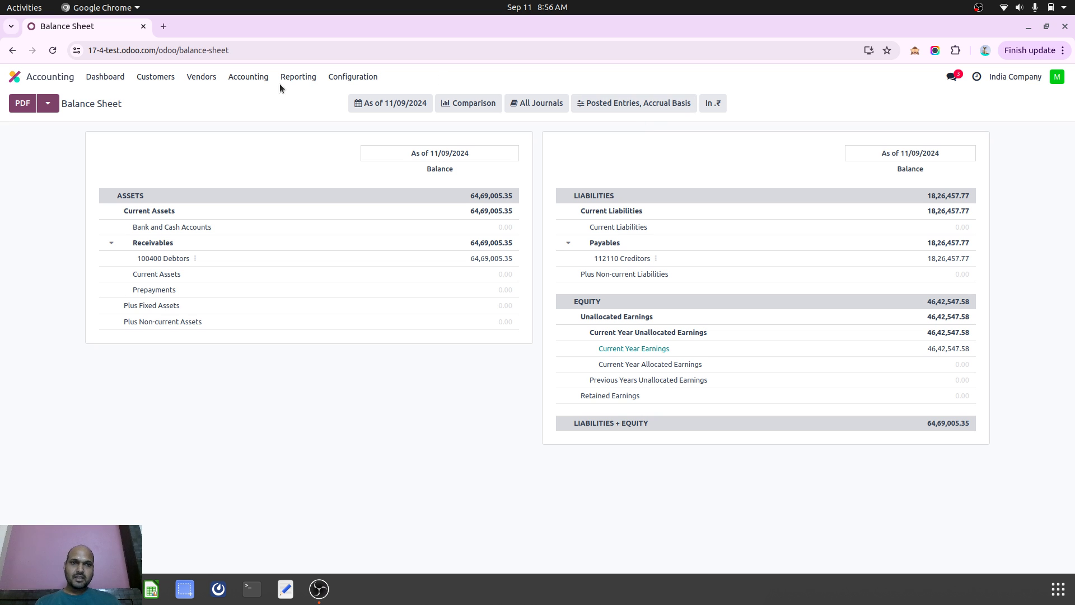
Duplicate the Balance Sheet tab and bring up the accounting reports list
{"action": "right_click", "coordinate": [126, 26]}
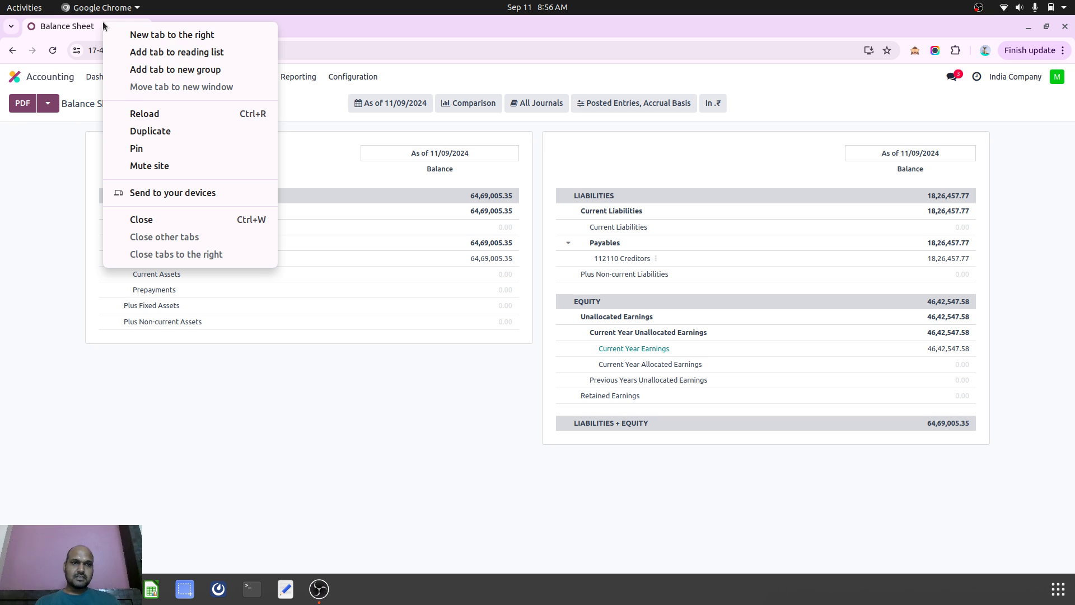
{"action": "left_click", "coordinate": [154, 131]}
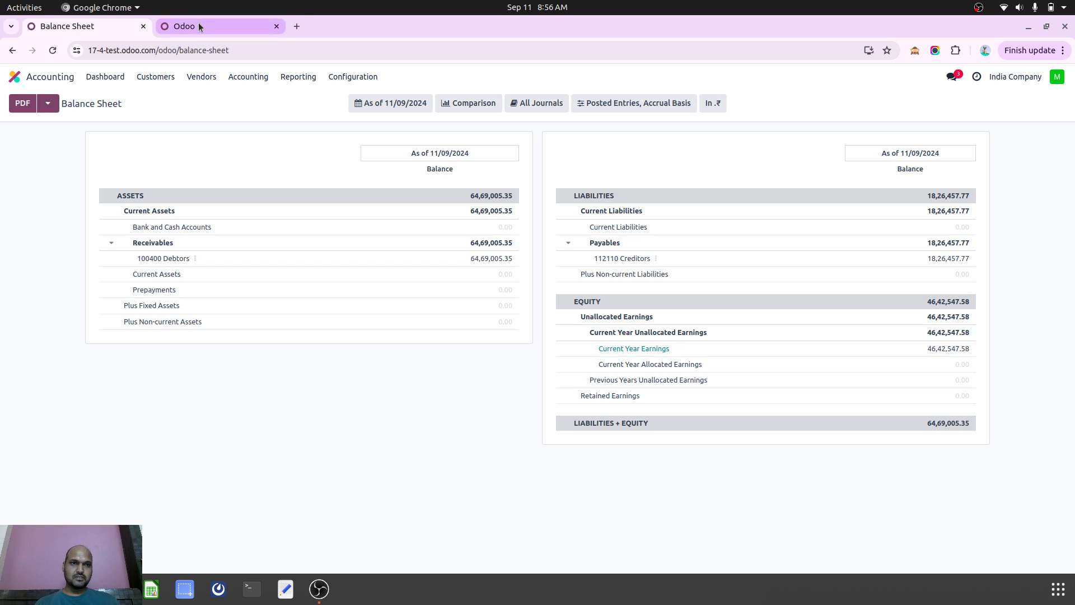
{"action": "left_click", "coordinate": [298, 77]}
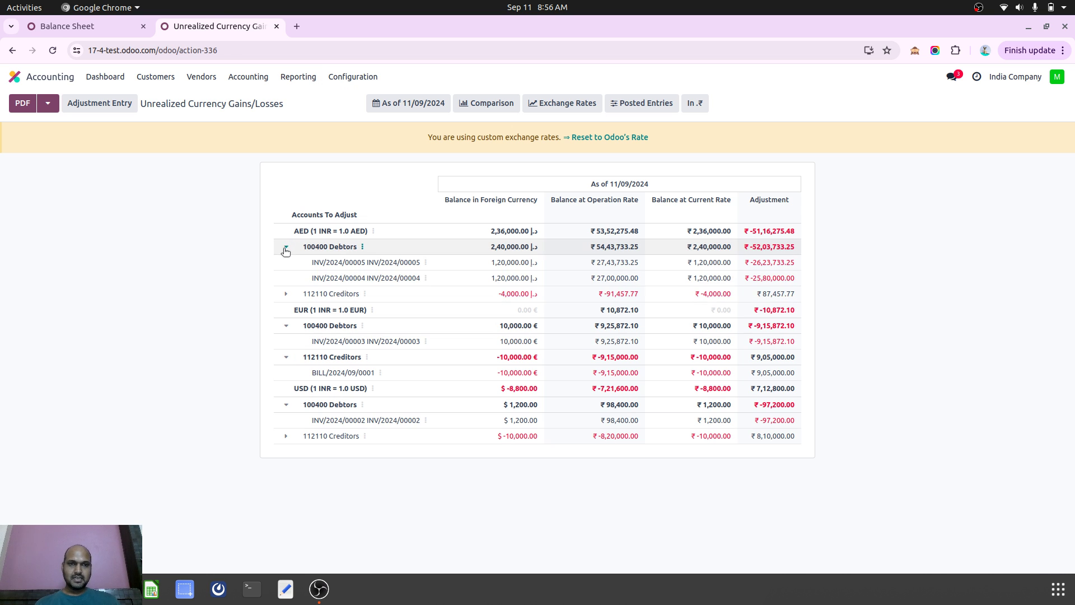
Expand the AED Creditors, USD Debtors and USD Creditors rows to show individual bills
{"action": "left_click", "coordinate": [286, 294]}
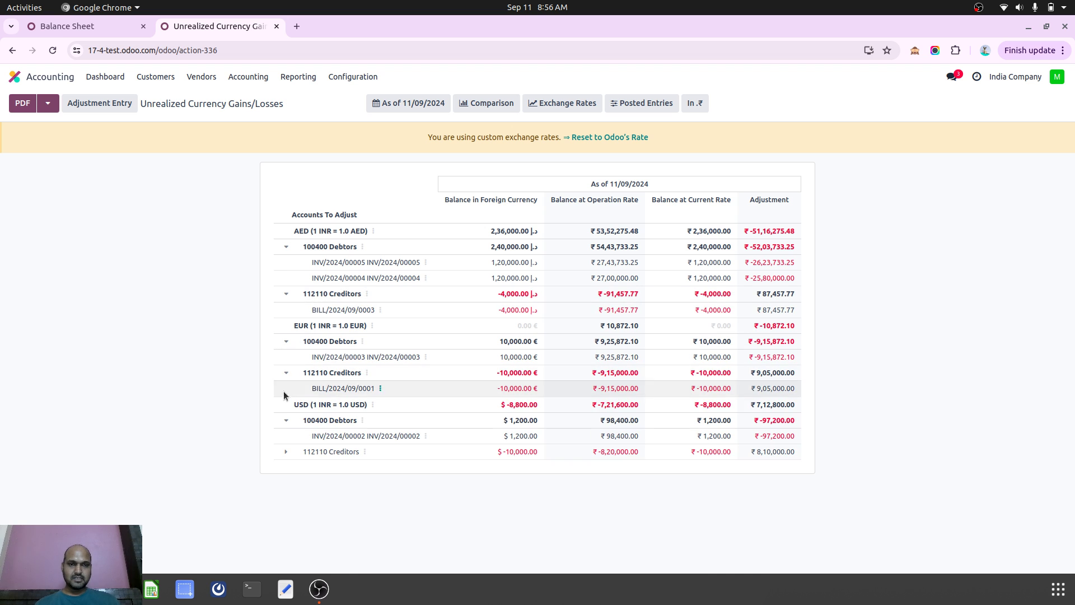
{"action": "left_click", "coordinate": [287, 421]}
{"action": "left_click", "coordinate": [287, 421]}
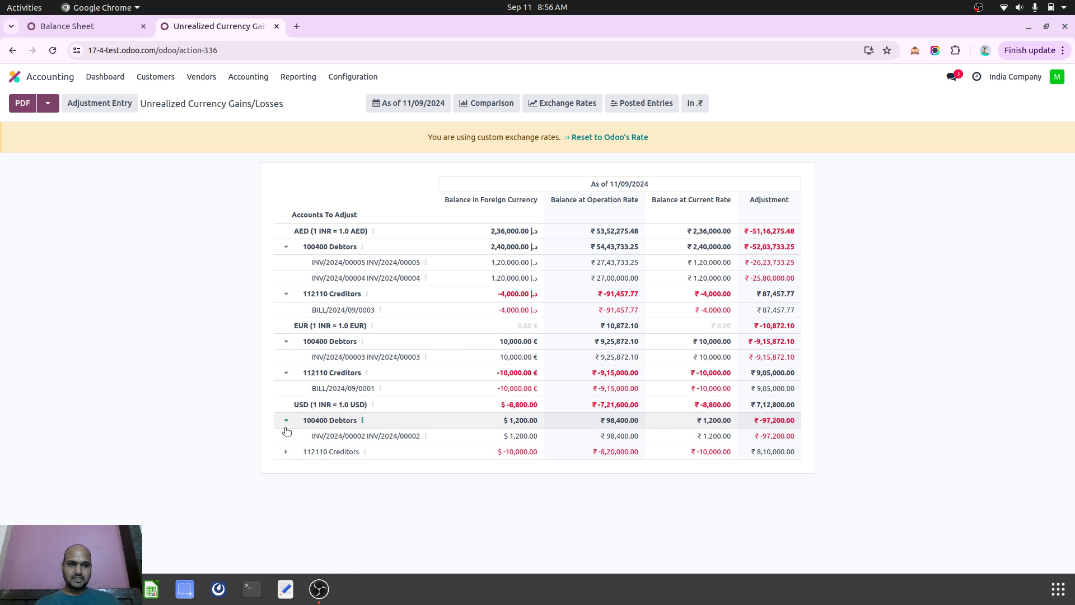
{"action": "left_click", "coordinate": [286, 451]}
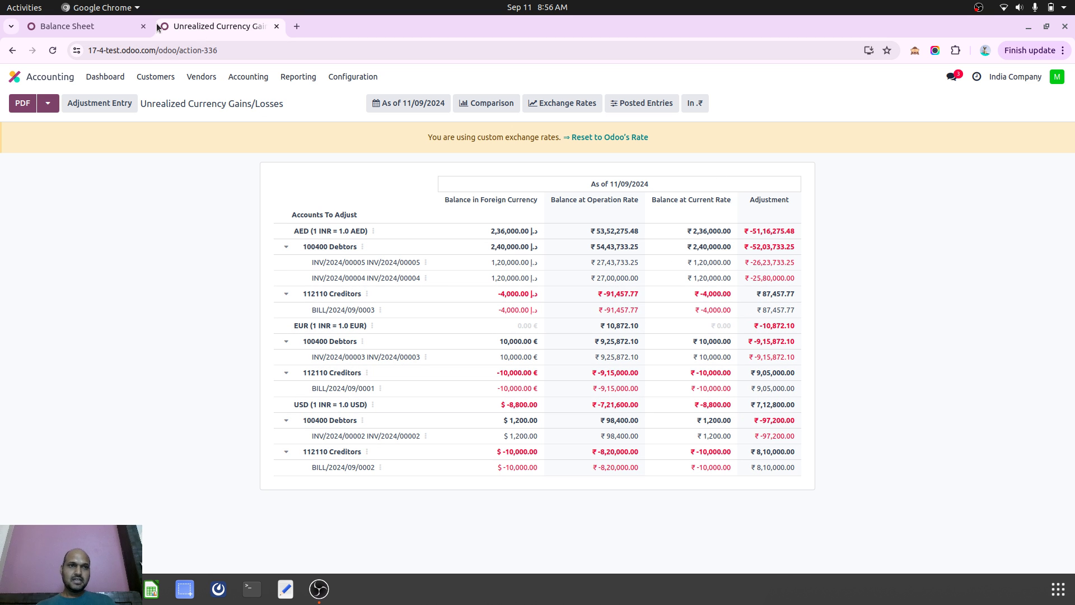
Glance at the Balance Sheet tab, then check the report's As of date options
{"action": "left_click", "coordinate": [102, 22]}
{"action": "left_click", "coordinate": [201, 28]}
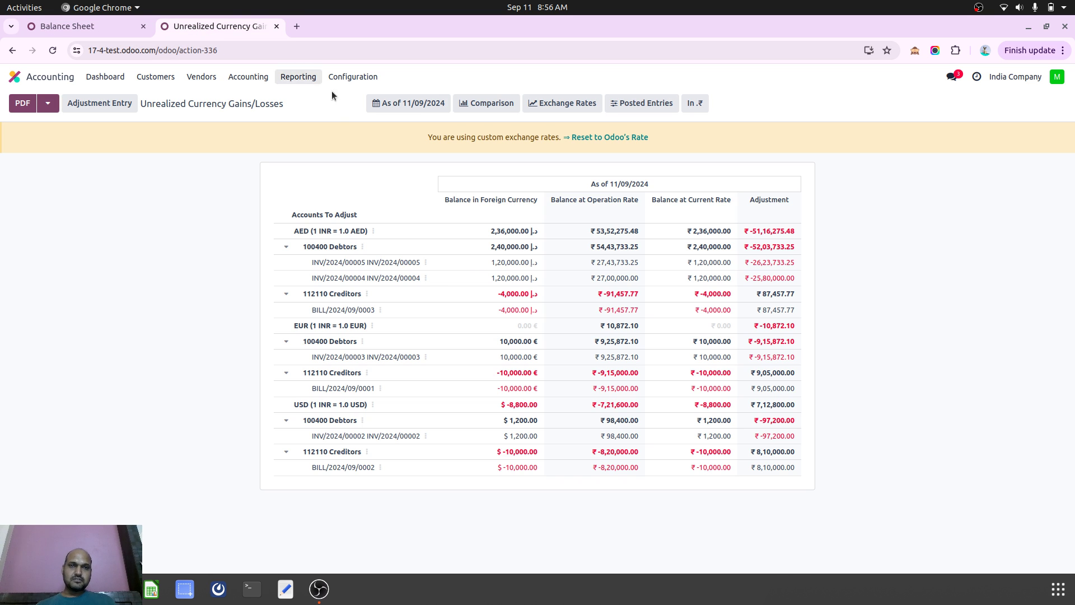
{"action": "left_click", "coordinate": [411, 107]}
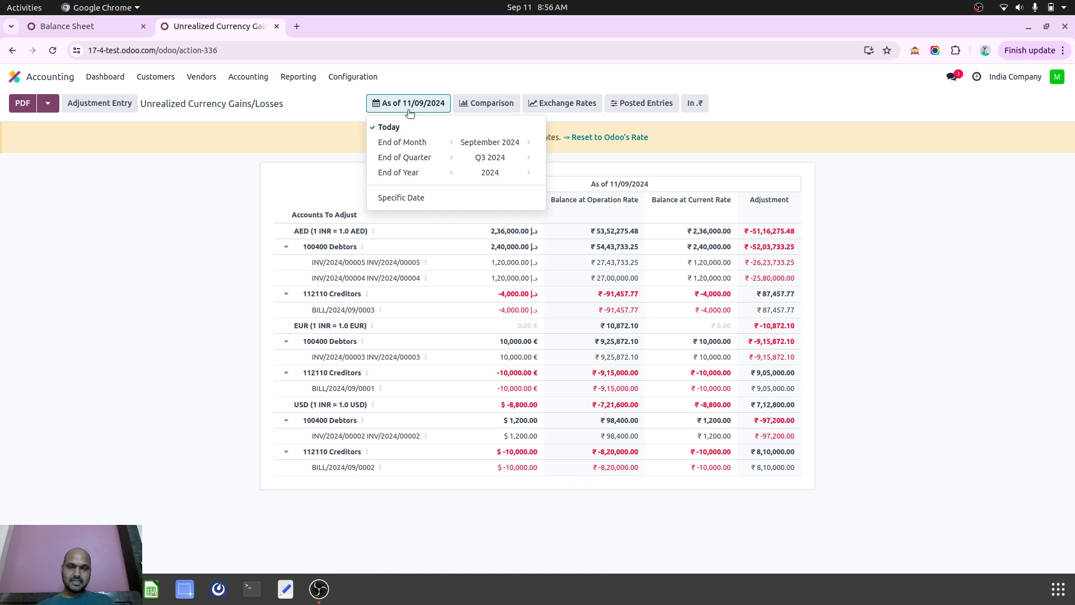
{"action": "left_click", "coordinate": [409, 110]}
Review the Exchange Rates, Posted Entries and amount unit options, then select the USD rate value
{"action": "left_click", "coordinate": [579, 106]}
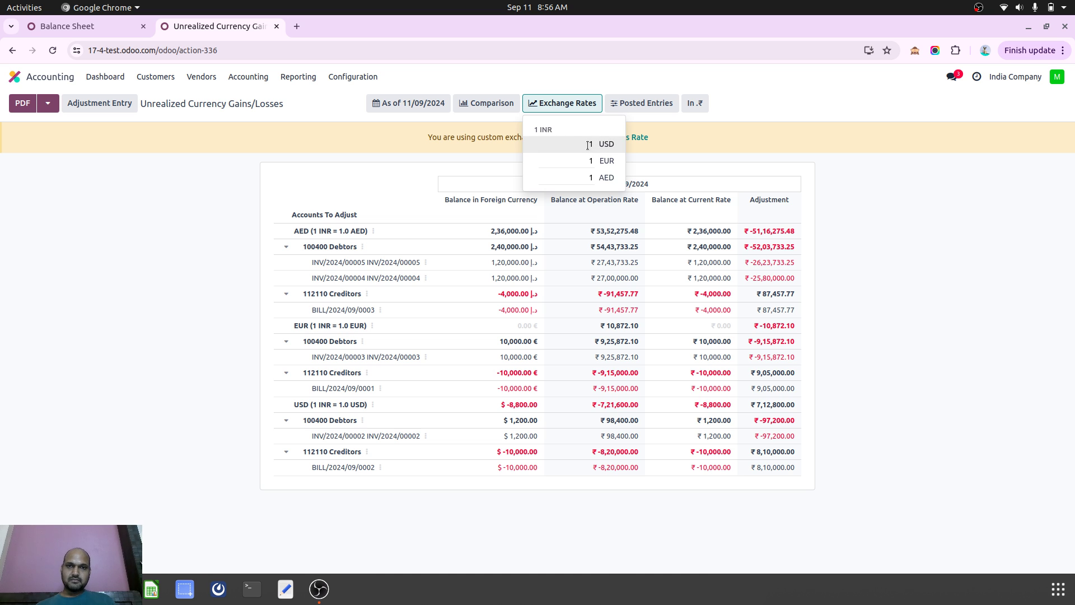
{"action": "left_click", "coordinate": [621, 104]}
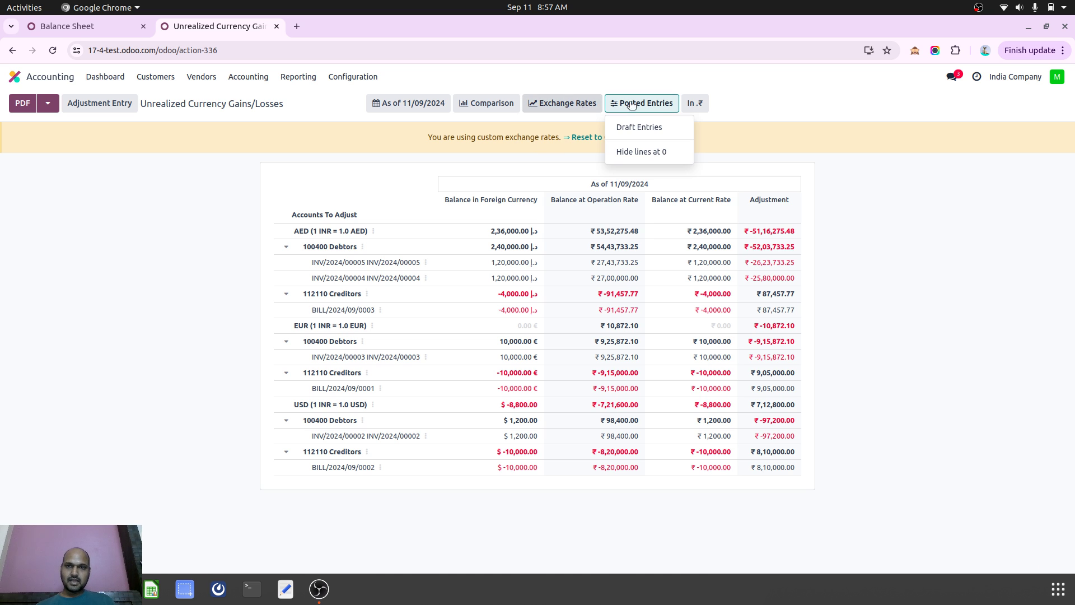
{"action": "left_click", "coordinate": [695, 110]}
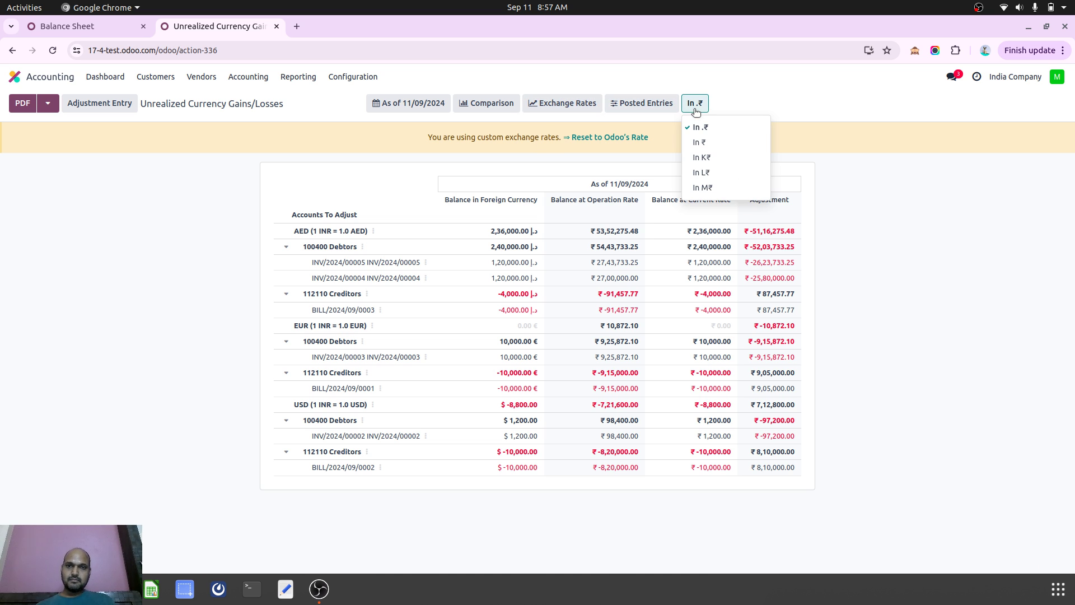
{"action": "left_click", "coordinate": [563, 103]}
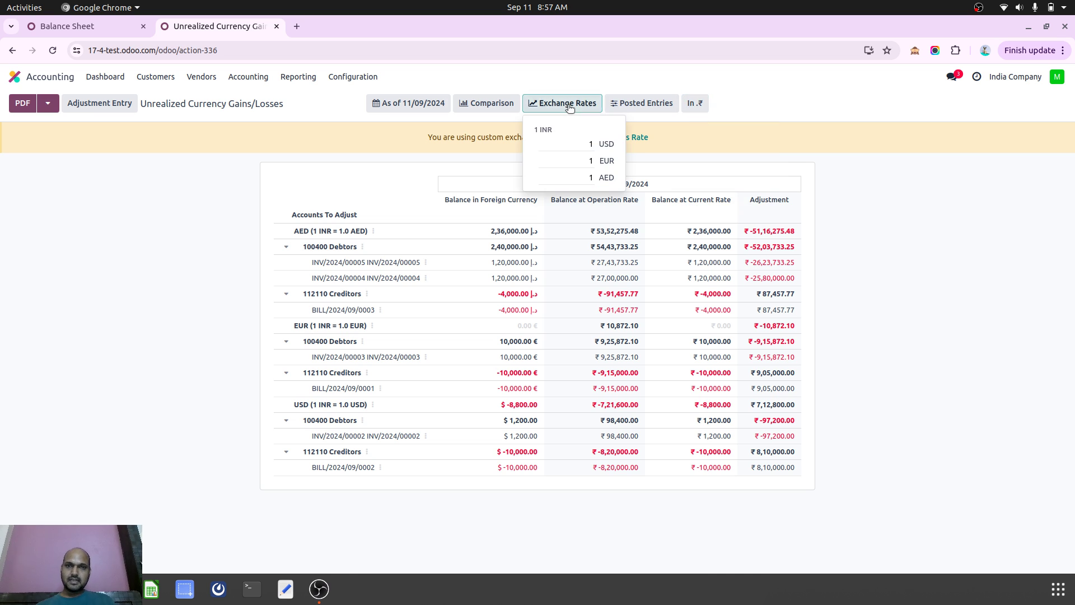
{"action": "double_click", "coordinate": [590, 144]}
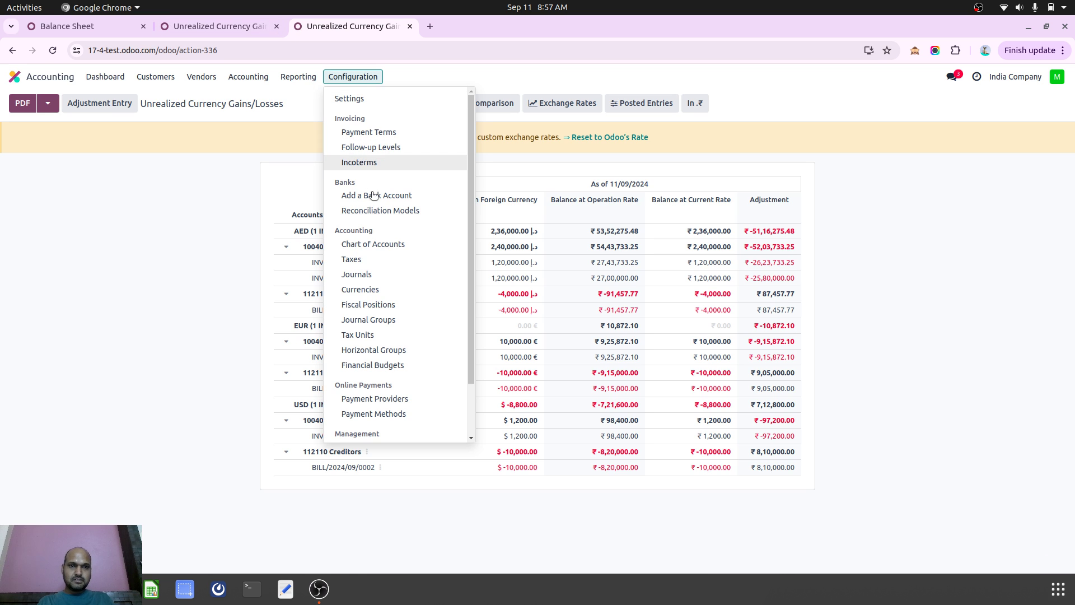
{"action": "left_click", "coordinate": [385, 289]}
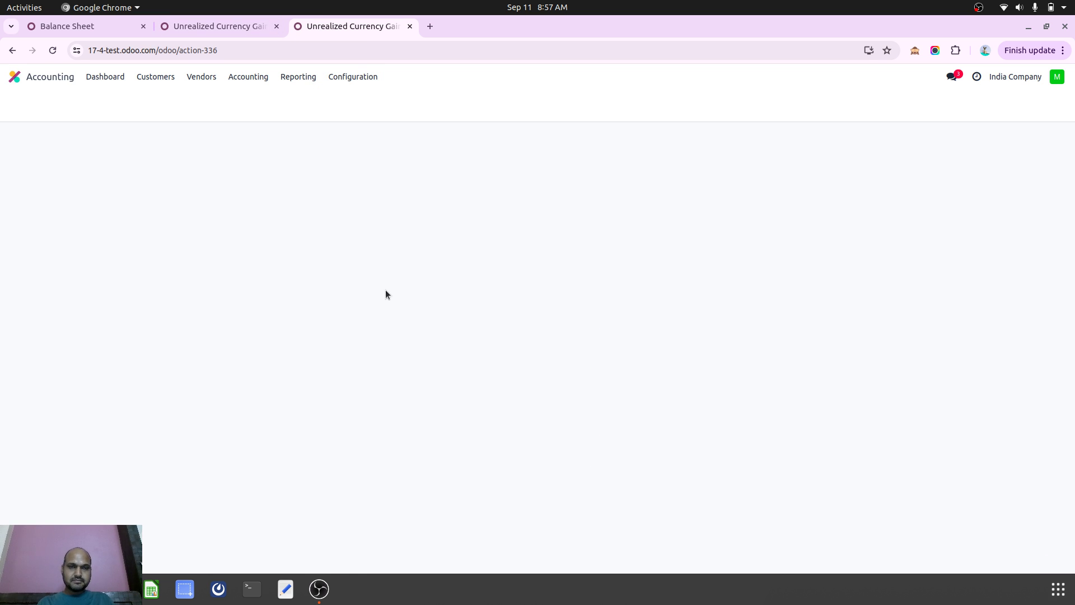
{"action": "left_click", "coordinate": [257, 26]}
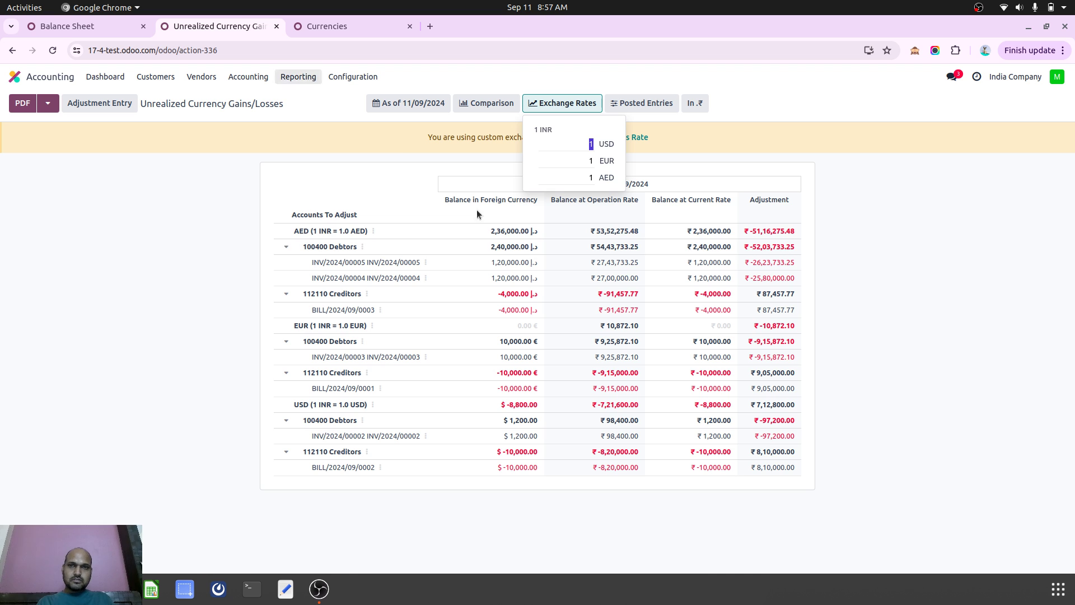
{"action": "left_click", "coordinate": [596, 191]}
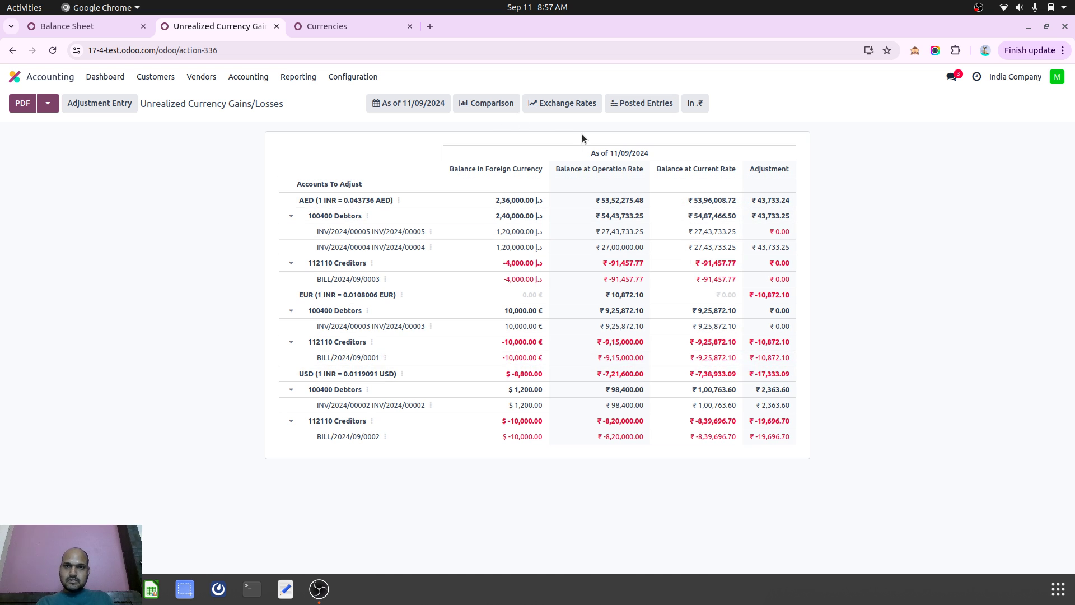
{"action": "left_click", "coordinate": [546, 105]}
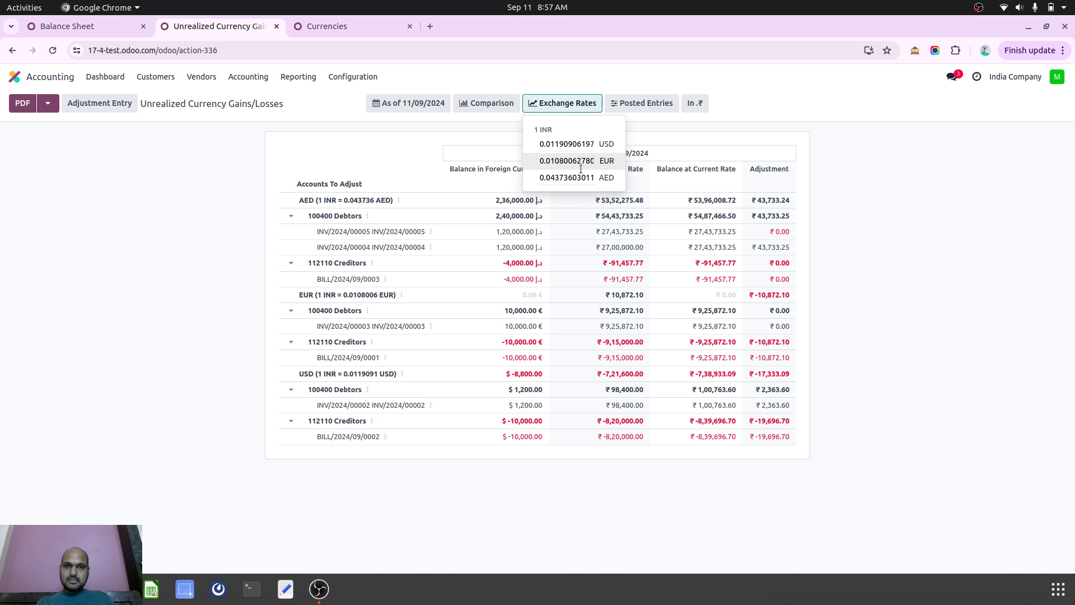
{"action": "left_click", "coordinate": [810, 199]}
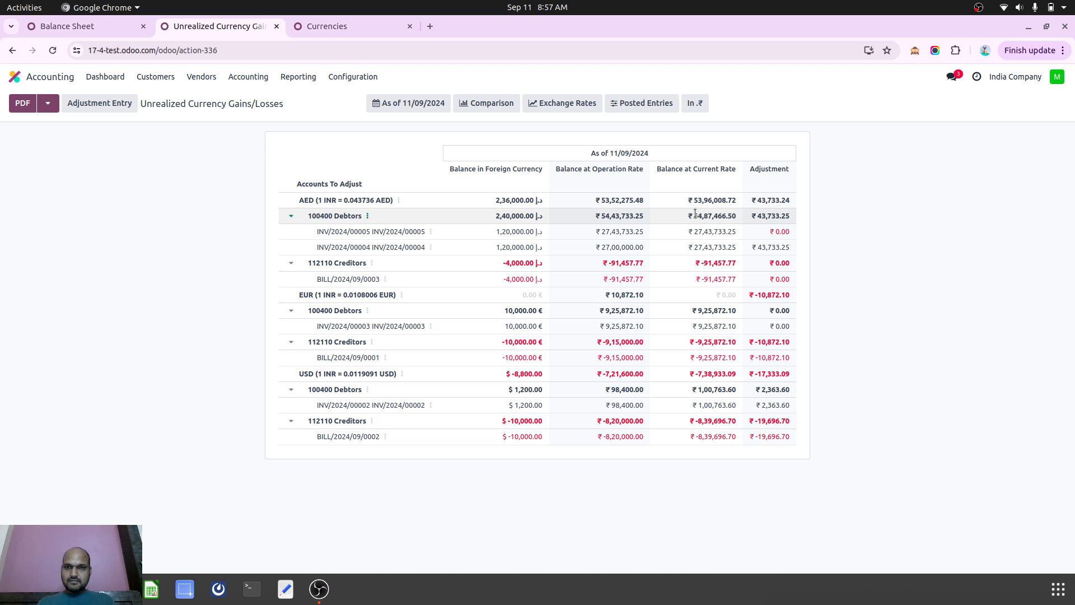
{"action": "left_click_drag", "start_coordinate": [695, 214], "coordinate": [725, 217]}
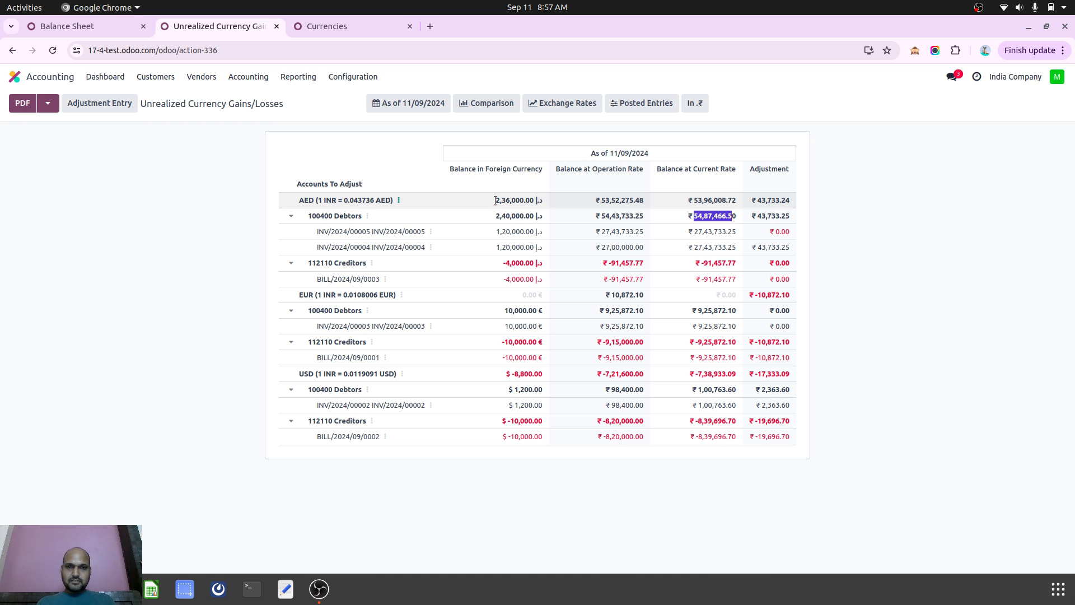
{"action": "left_click_drag", "start_coordinate": [495, 199], "coordinate": [535, 200]}
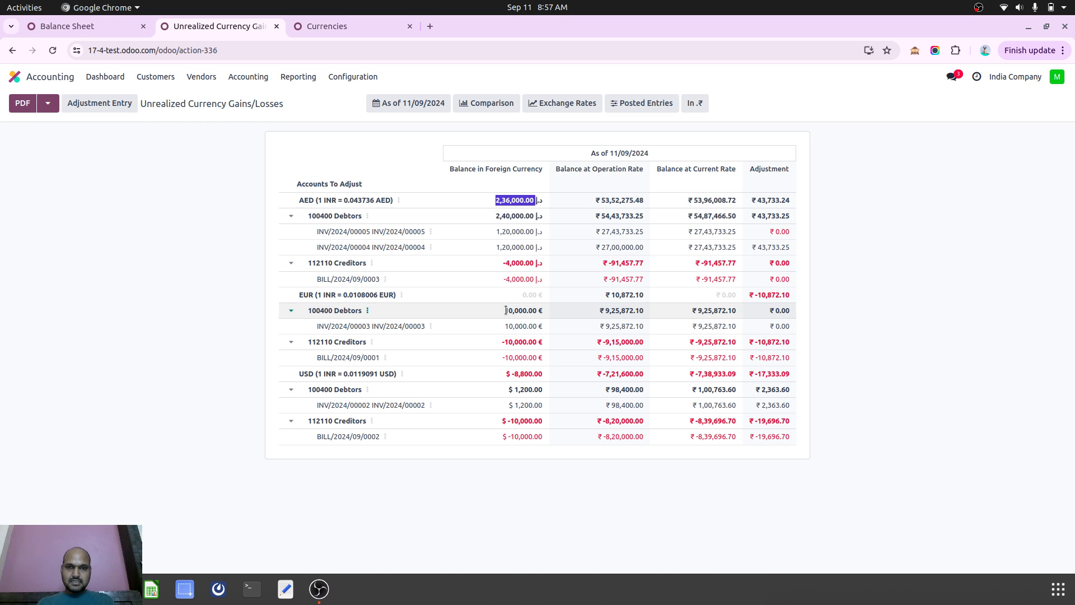
{"action": "left_click_drag", "start_coordinate": [505, 310], "coordinate": [543, 311]}
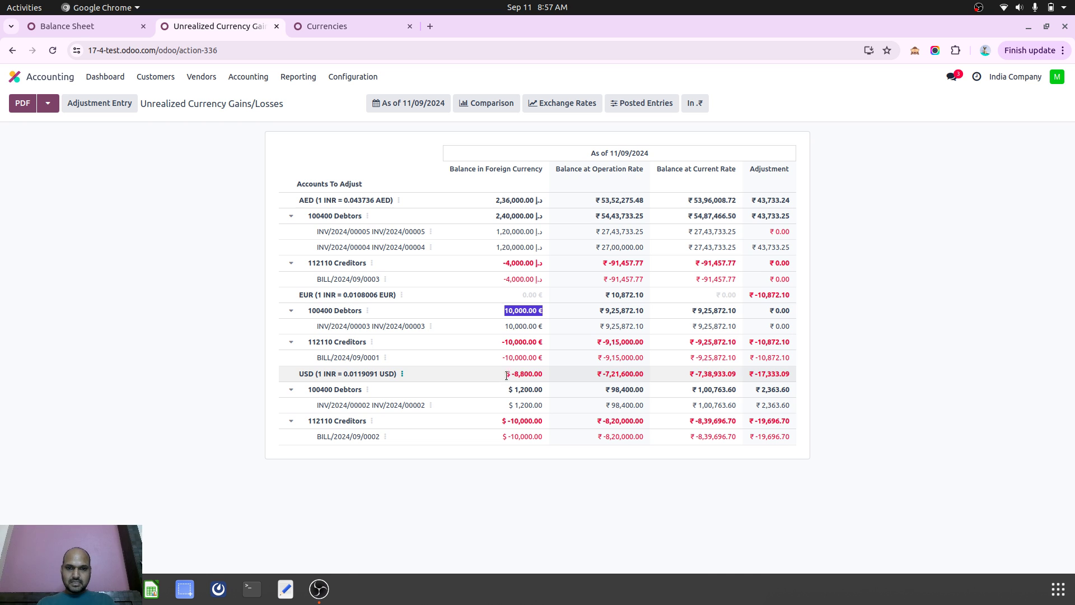
{"action": "left_click_drag", "start_coordinate": [511, 374], "coordinate": [538, 374]}
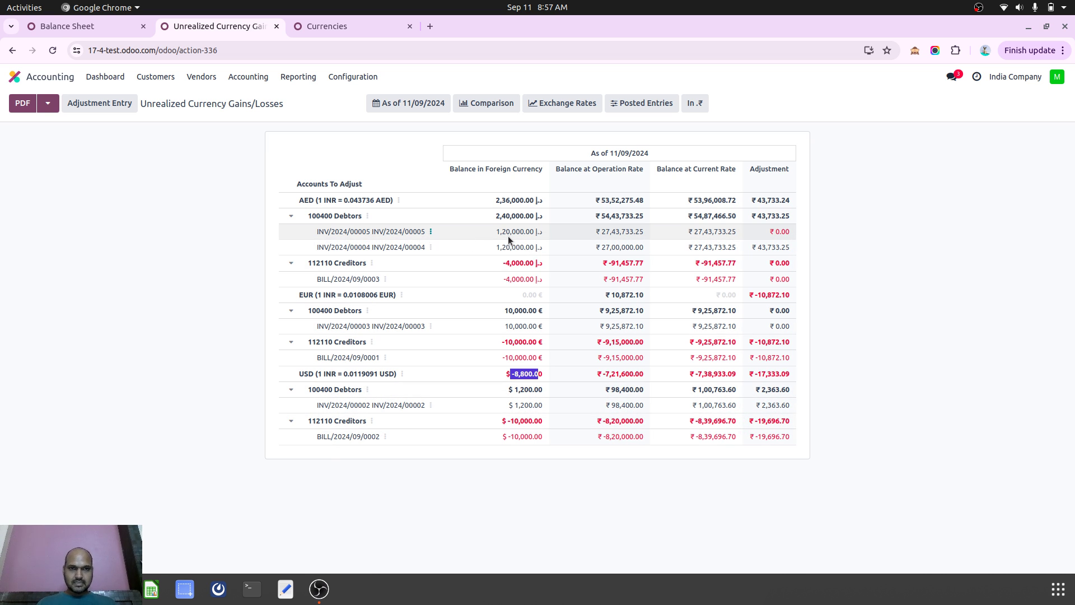
Set the custom USD exchange rate to 0.013 per INR
{"action": "left_click", "coordinate": [536, 105]}
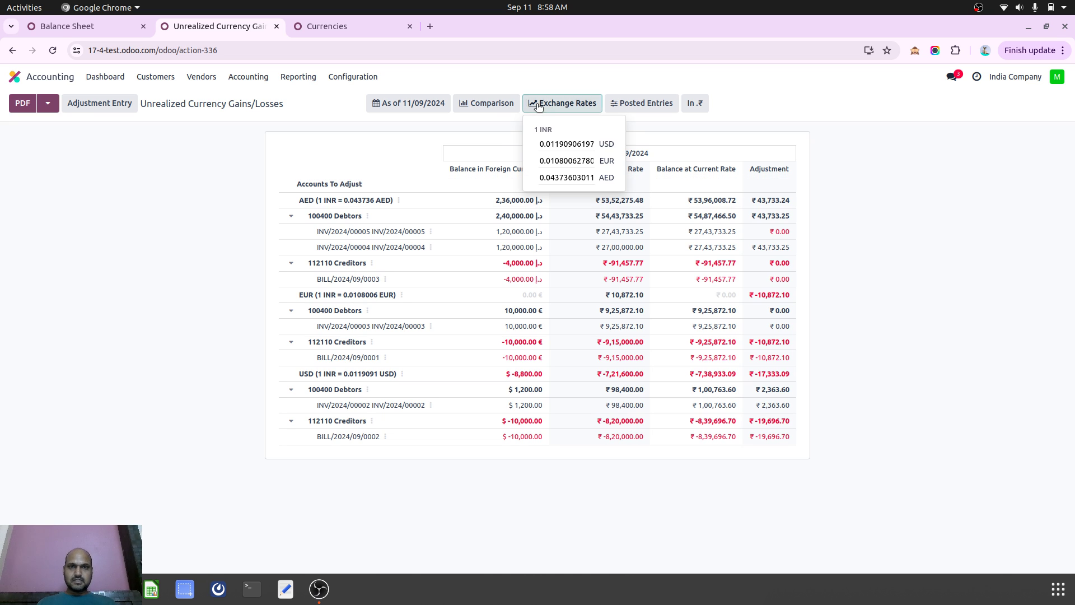
{"action": "double_click", "coordinate": [555, 144]}
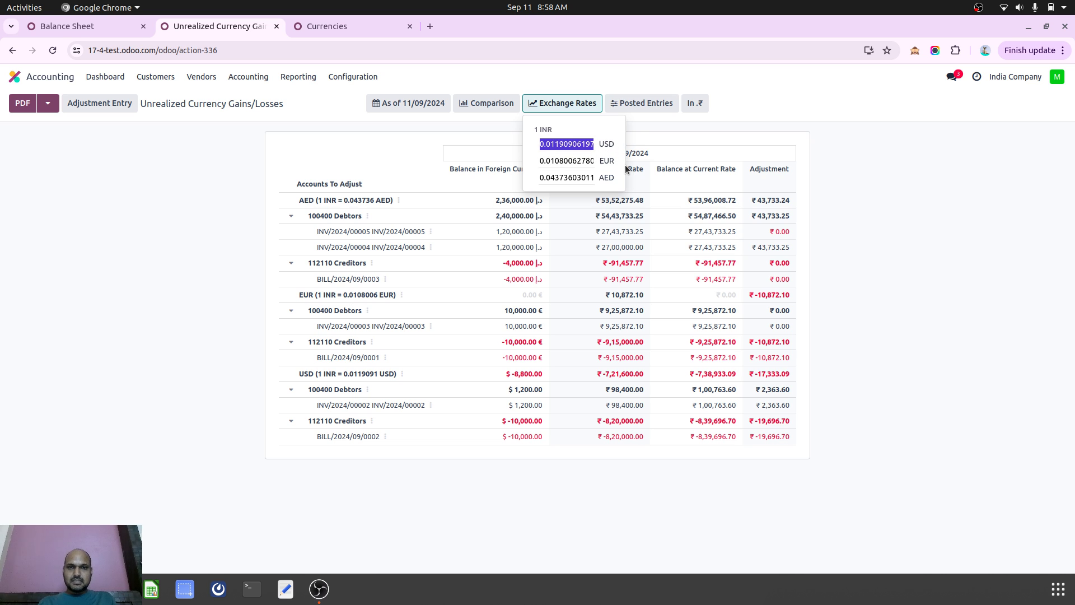
{"action": "key", "text": "ctrl+v"}
{"action": "key", "text": "BackSpace"}
{"action": "key", "text": "BackSpace"}
{"action": "key", "text": "BackSpace"}
{"action": "key", "text": "BackSpace"}
{"action": "key", "text": "BackSpace"}
{"action": "key", "text": "BackSpace"}
{"action": "key", "text": "BackSpace"}
{"action": "key", "text": "BackSpace"}
{"action": "key", "text": "BackSpace"}
{"action": "key", "text": "BackSpace"}
{"action": "key", "text": "BackSpace"}
{"action": "key", "text": "BackSpace"}
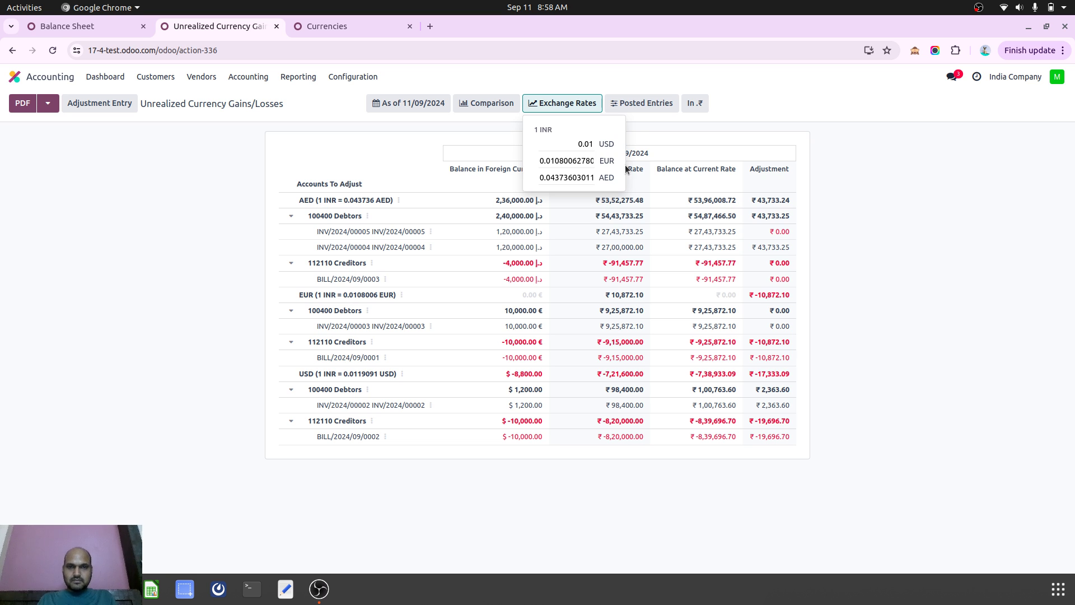
{"action": "type", "text": "3"}
{"action": "left_click", "coordinate": [692, 117]}
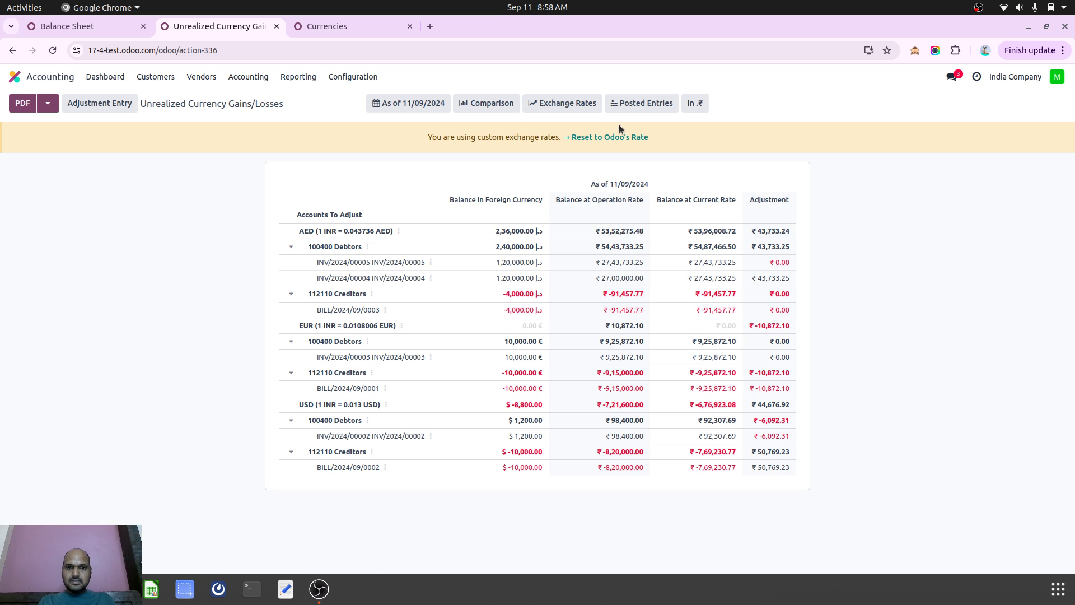
{"action": "left_click_drag", "start_coordinate": [619, 124], "coordinate": [684, 164]}
{"action": "left_click", "coordinate": [685, 164]}
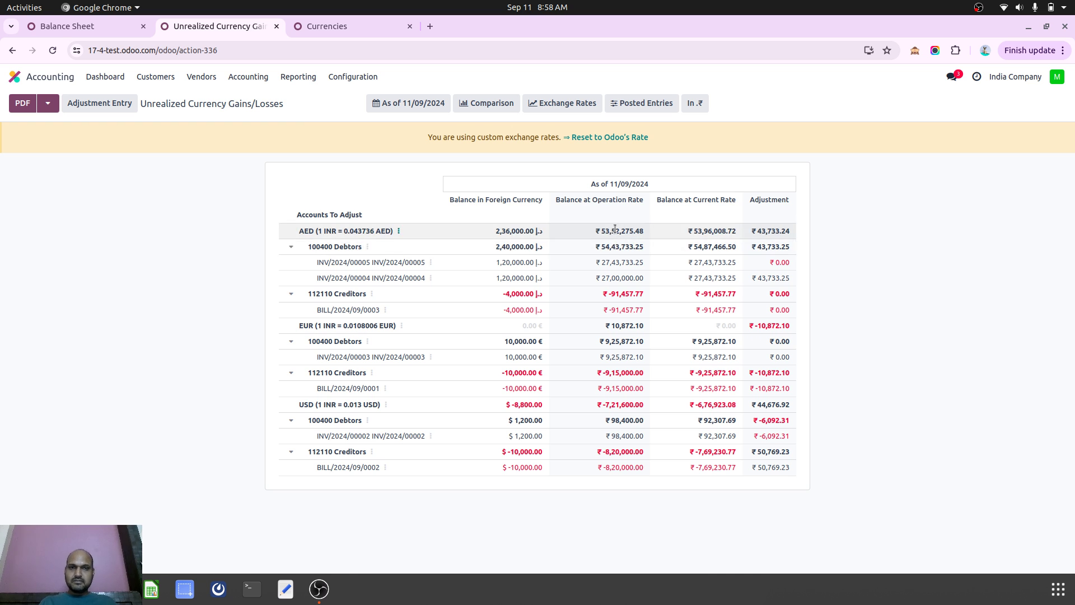
Change the EUR exchange rate to 0.011 per INR
{"action": "left_click", "coordinate": [562, 103]}
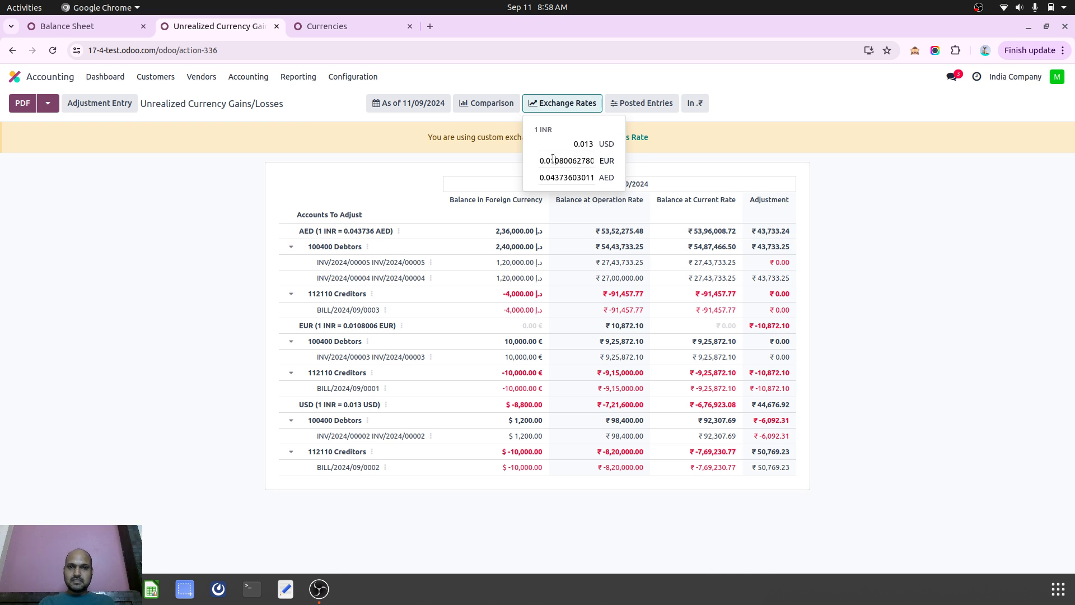
{"action": "left_click_drag", "start_coordinate": [551, 161], "coordinate": [680, 165]}
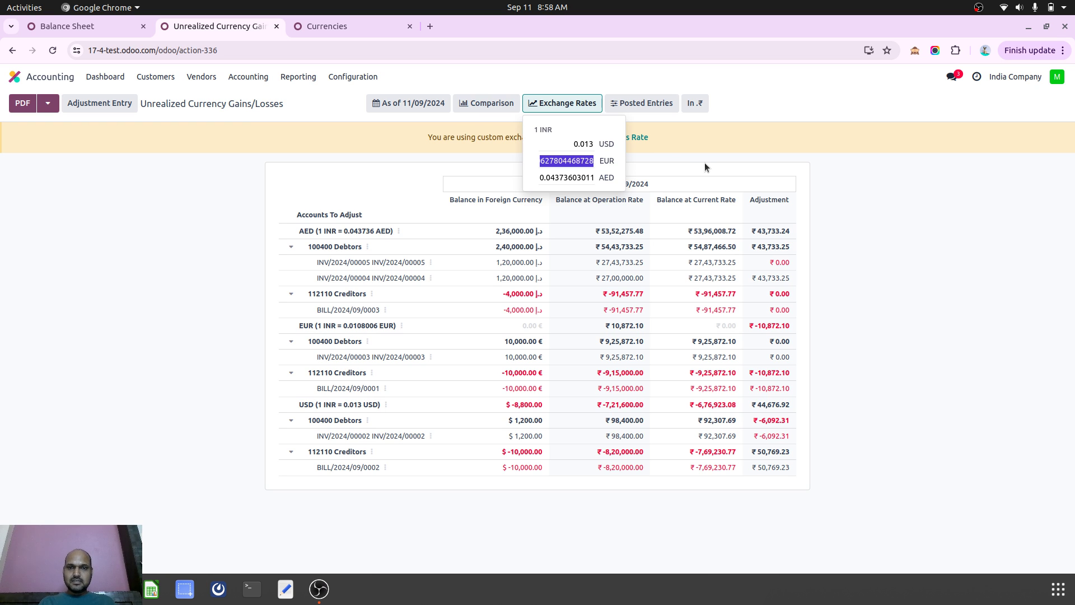
{"action": "key", "text": "End"}
{"action": "key", "text": "BackSpace"}
{"action": "key", "text": "BackSpace"}
{"action": "key", "text": "BackSpace"}
{"action": "key", "text": "BackSpace"}
{"action": "key", "text": "BackSpace"}
{"action": "key", "text": "BackSpace"}
{"action": "key", "text": "BackSpace"}
{"action": "key", "text": "BackSpace"}
{"action": "key", "text": "BackSpace"}
{"action": "key", "text": "BackSpace"}
{"action": "key", "text": "BackSpace"}
{"action": "key", "text": "BackSpace"}
{"action": "key", "text": "BackSpace"}
{"action": "key", "text": "BackSpace"}
{"action": "key", "text": "BackSpace"}
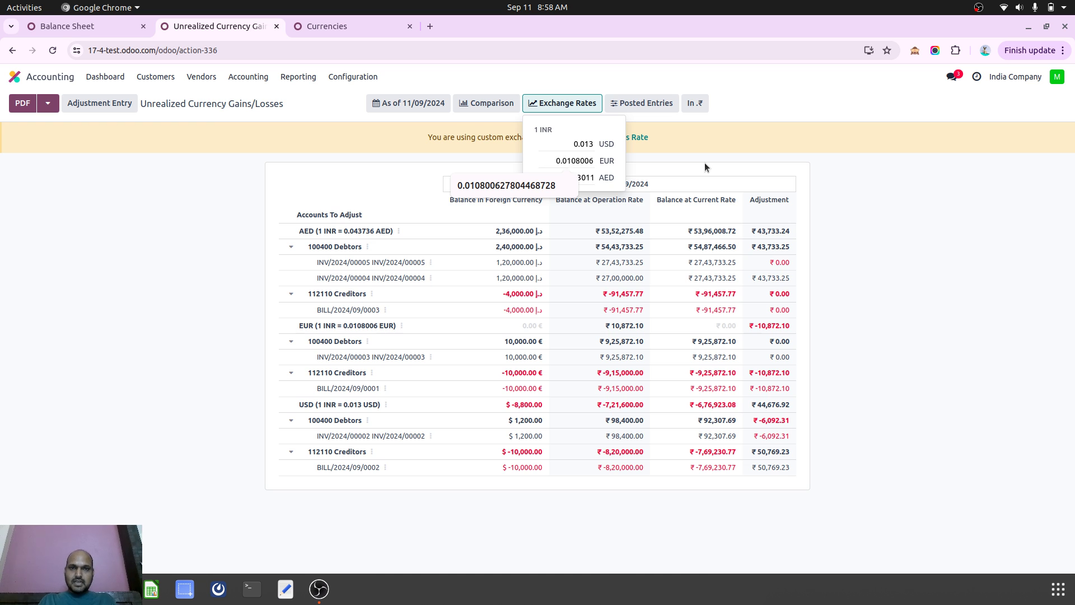
{"action": "left_click", "coordinate": [587, 178]}
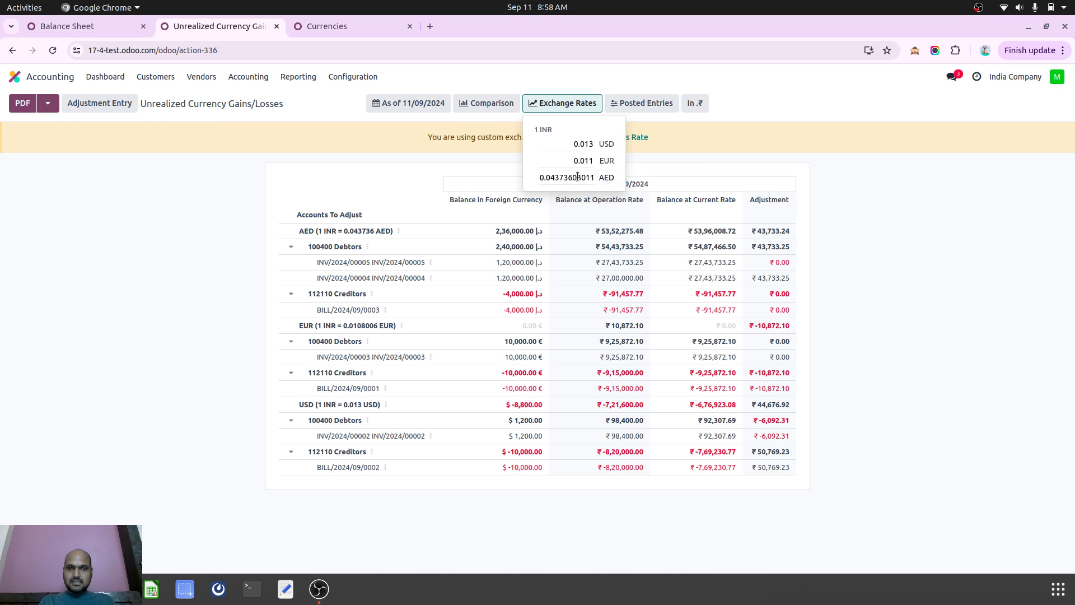
Set the AED exchange rate to 0.0291215, correcting an initial 0.0281215 entry
{"action": "key", "text": "End"}
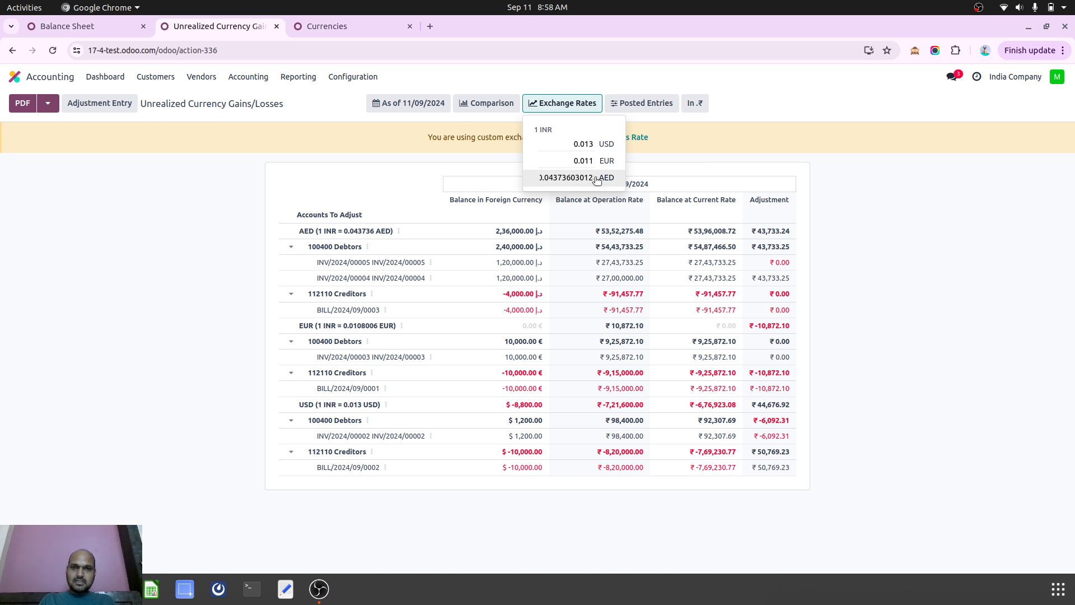
{"action": "key", "text": "ctrl+a"}
{"action": "type", "text": "0.0281215"}
{"action": "key", "text": "Return"}
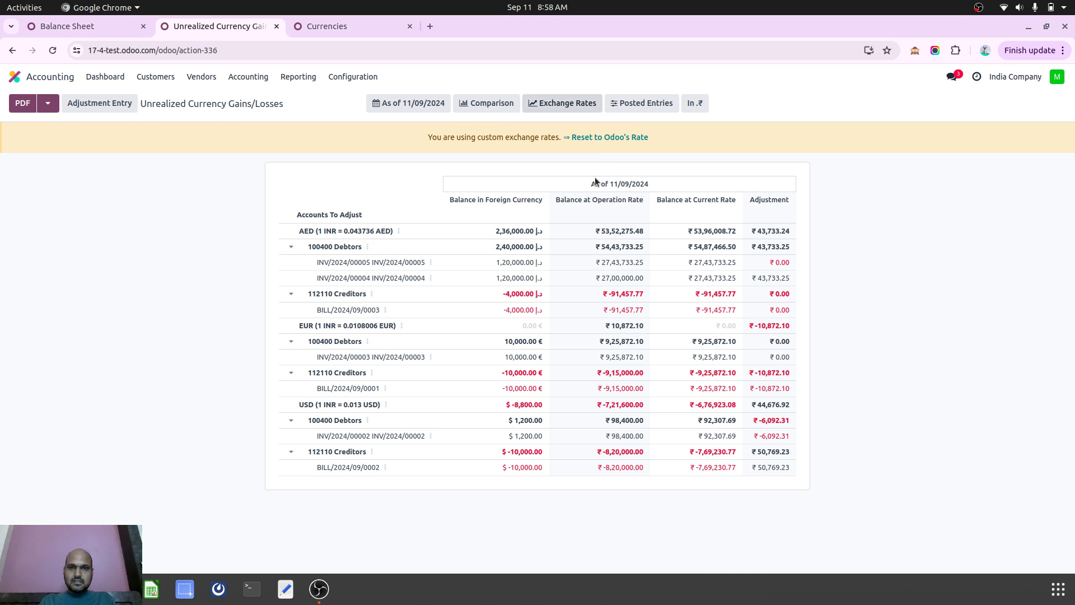
{"action": "left_click", "coordinate": [574, 109]}
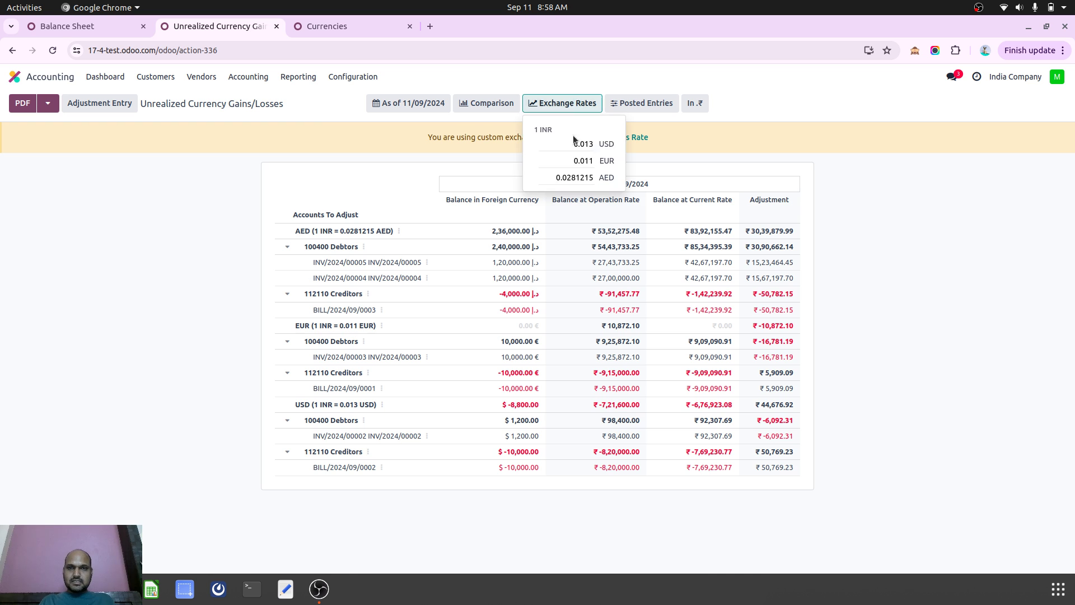
{"action": "double_click", "coordinate": [580, 177]}
{"action": "left_click", "coordinate": [570, 177]}
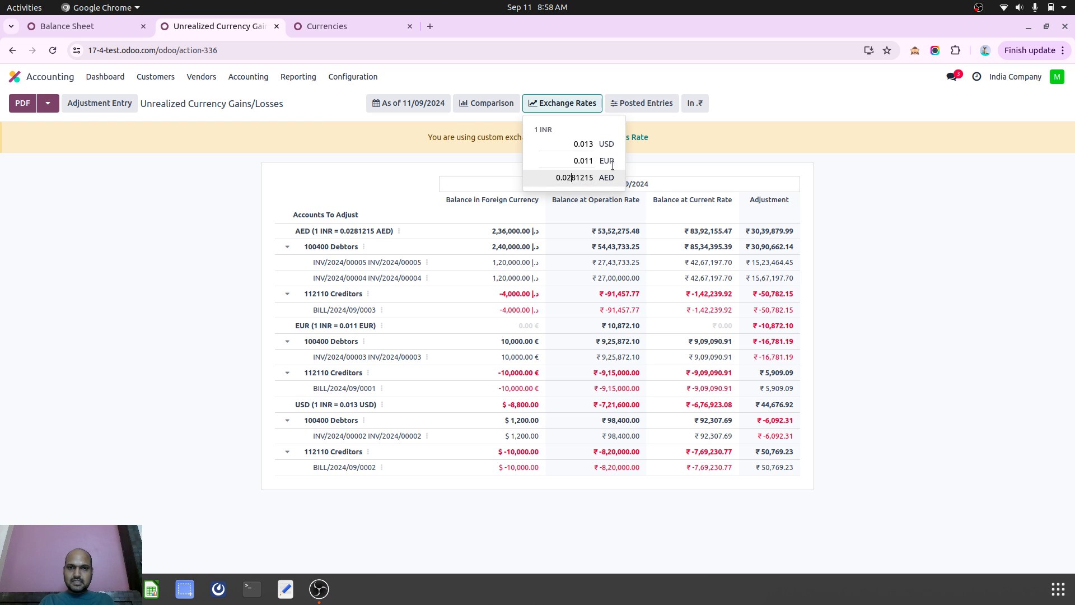
{"action": "key", "text": "Delete"}
{"action": "type", "text": "9"}
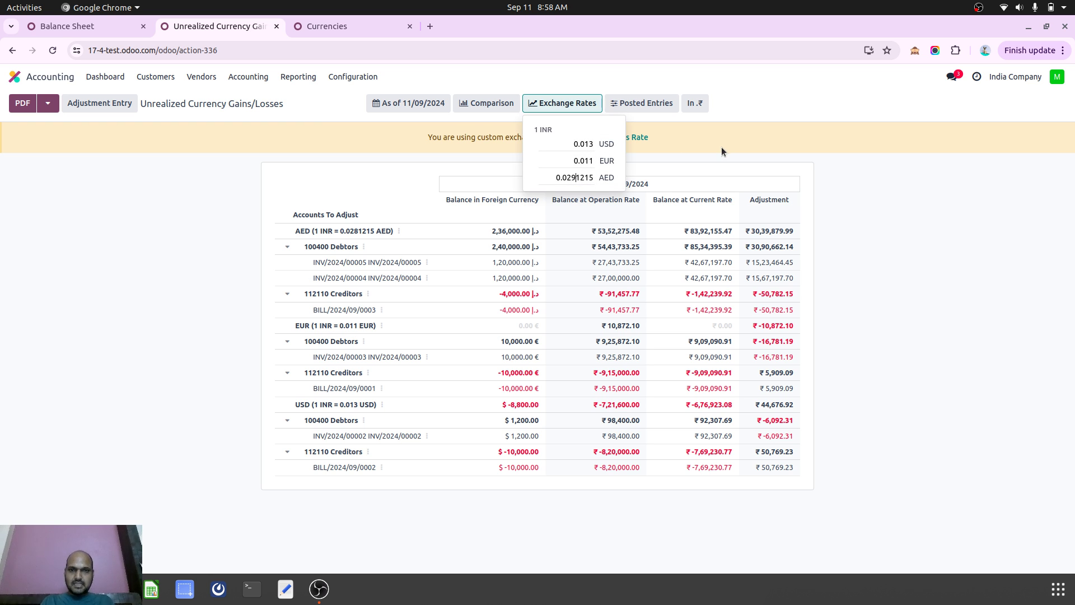
{"action": "left_click", "coordinate": [721, 147]}
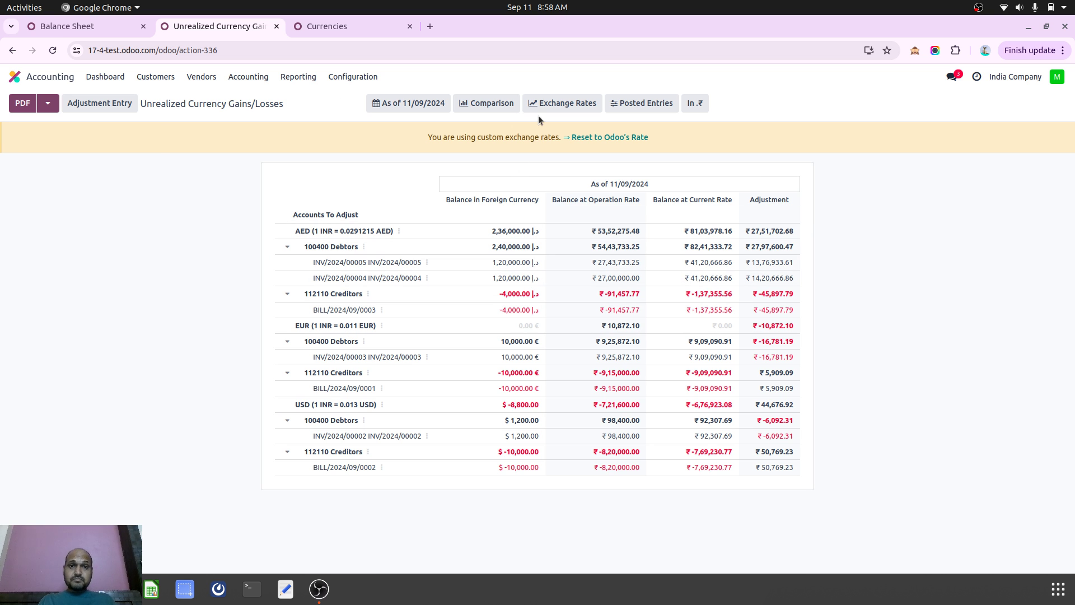
Look over the currencies list and Balance Sheet, then return to the Unrealized Currency Gains/Losses report
{"action": "left_click", "coordinate": [336, 28]}
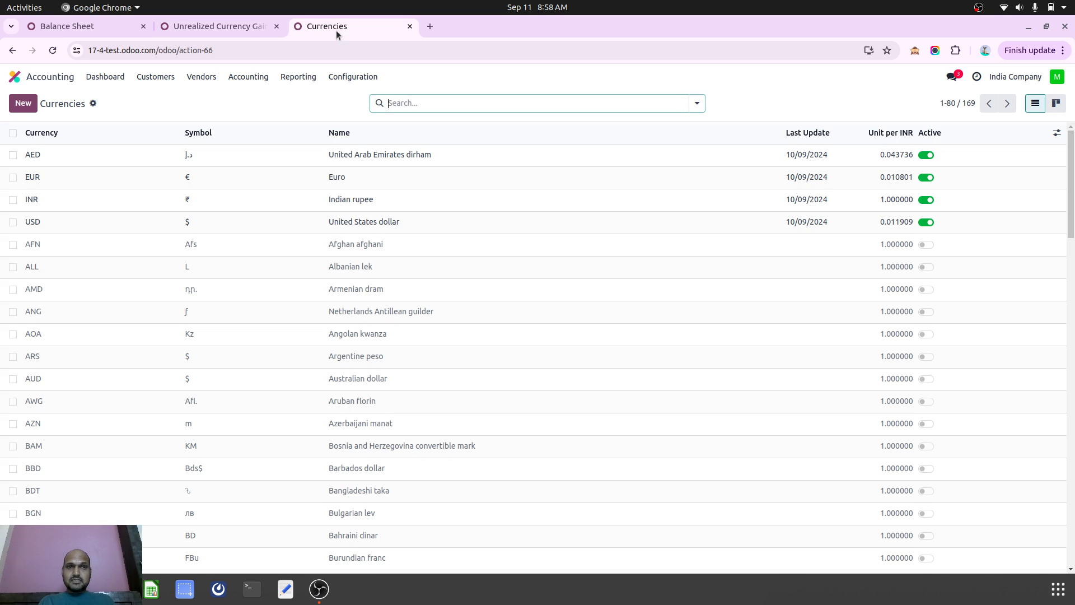
{"action": "left_click", "coordinate": [123, 27]}
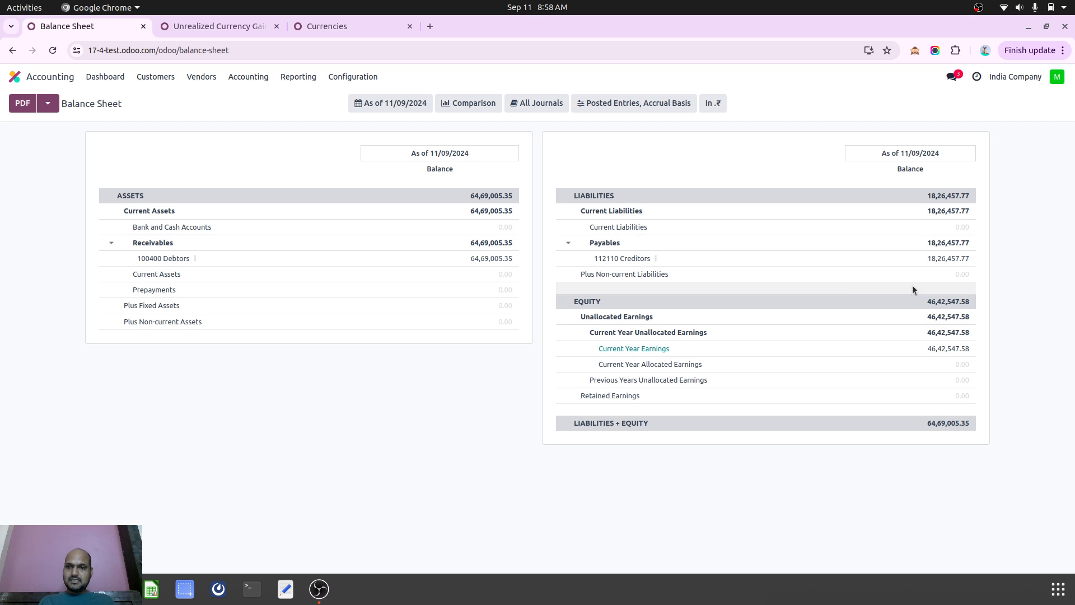
{"action": "left_click", "coordinate": [244, 28]}
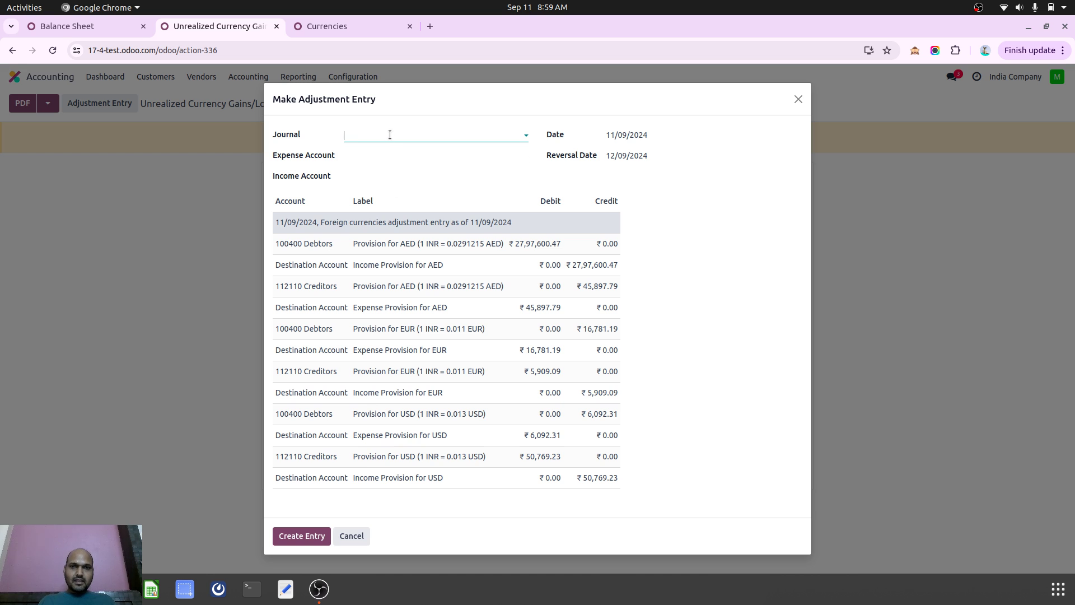
Select the Miscellaneous Operations journal and review the account and reversal date fields
{"action": "left_click", "coordinate": [404, 136]}
{"action": "left_click", "coordinate": [398, 153]}
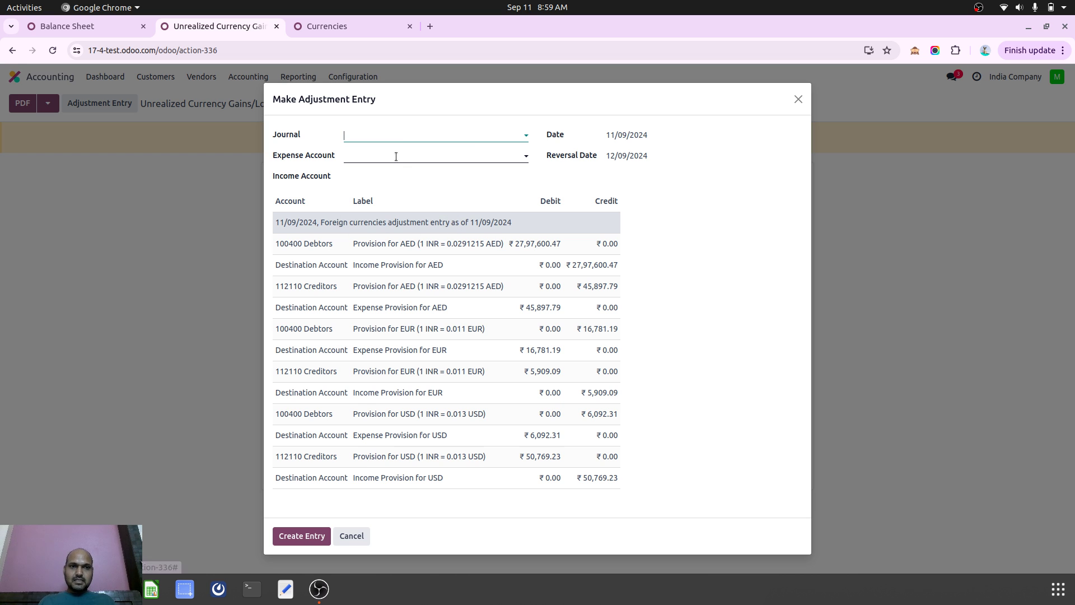
{"action": "left_click", "coordinate": [413, 160]}
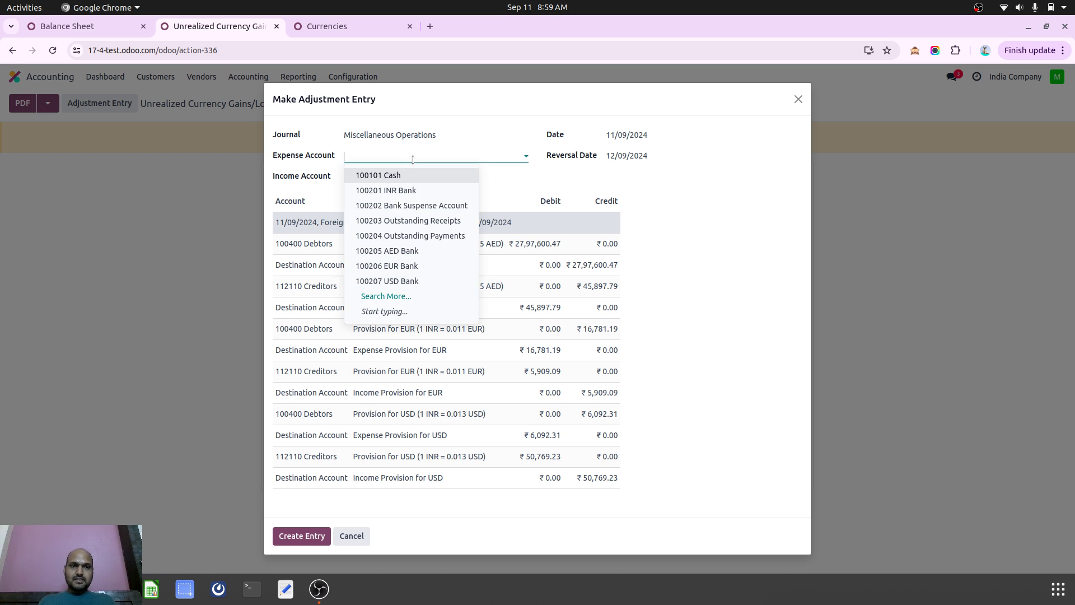
{"action": "left_click", "coordinate": [326, 179]}
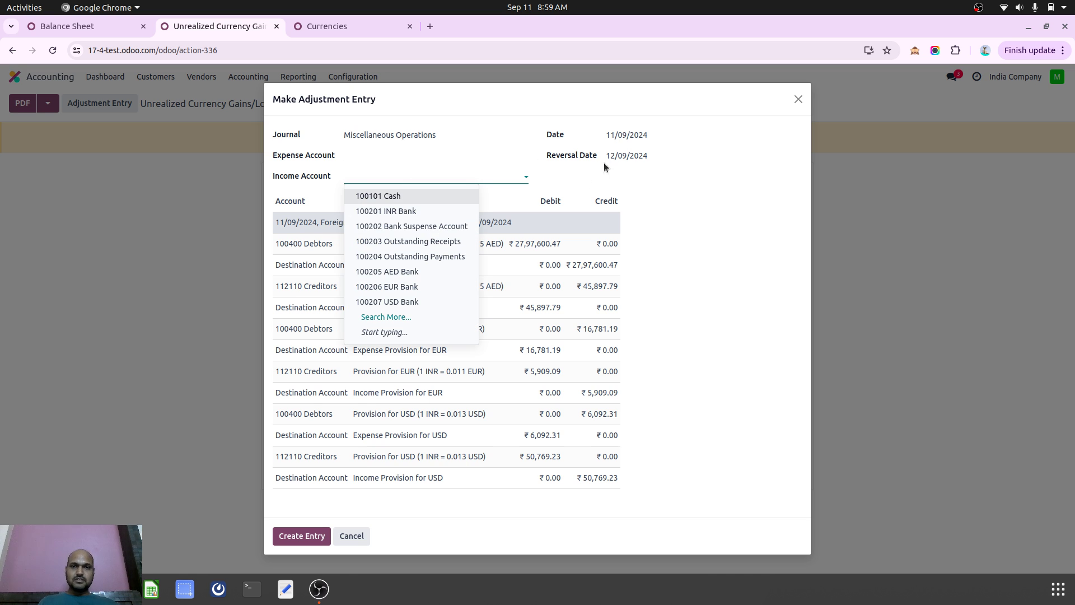
{"action": "left_click", "coordinate": [637, 157]}
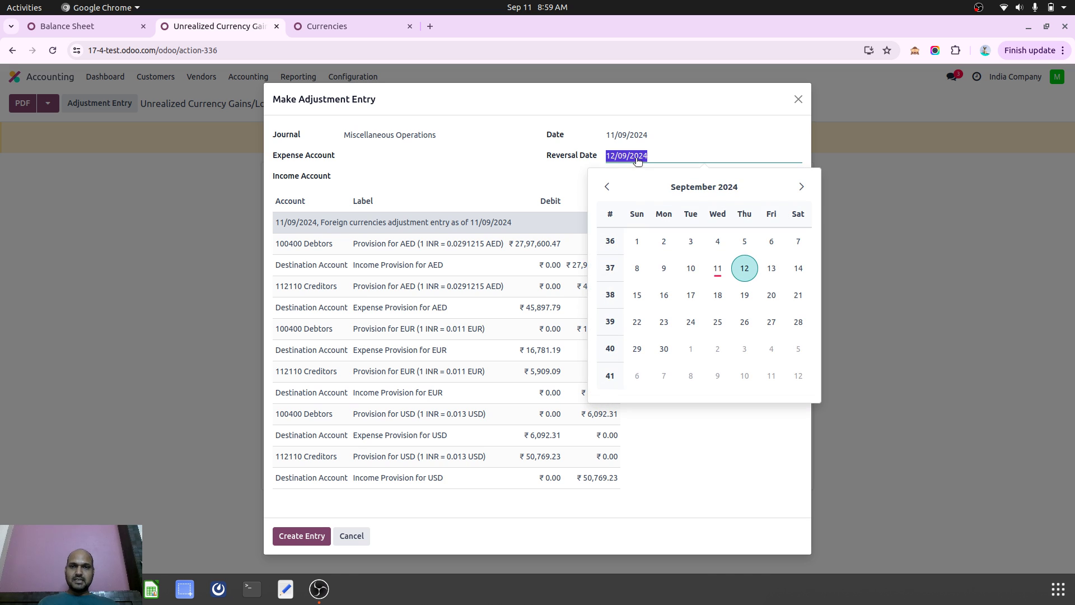
{"action": "left_click", "coordinate": [637, 157]}
{"action": "left_click", "coordinate": [425, 157]}
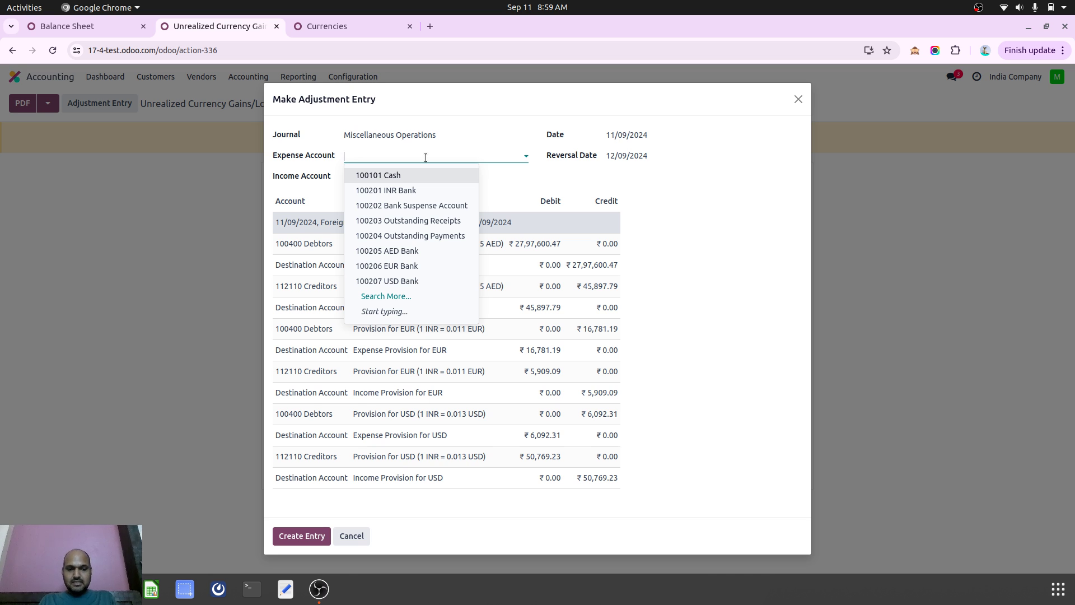
Set 211700 Foreign Exchange Loss as expense and 201300 Foreign Exchange Profit as income, then create the entry
{"action": "type", "text": "cu"}
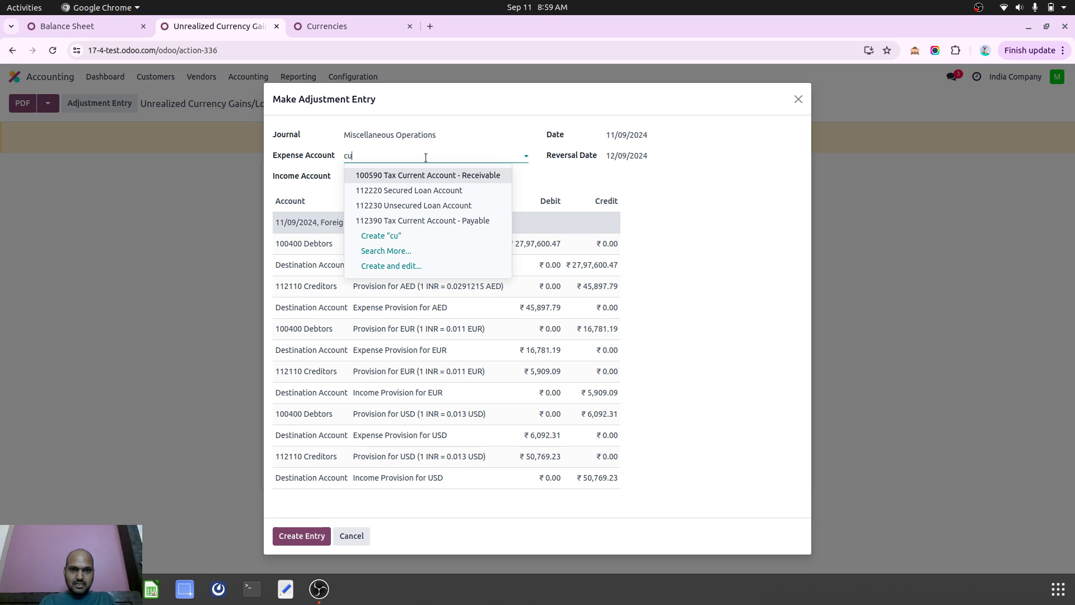
{"action": "type", "text": "r"}
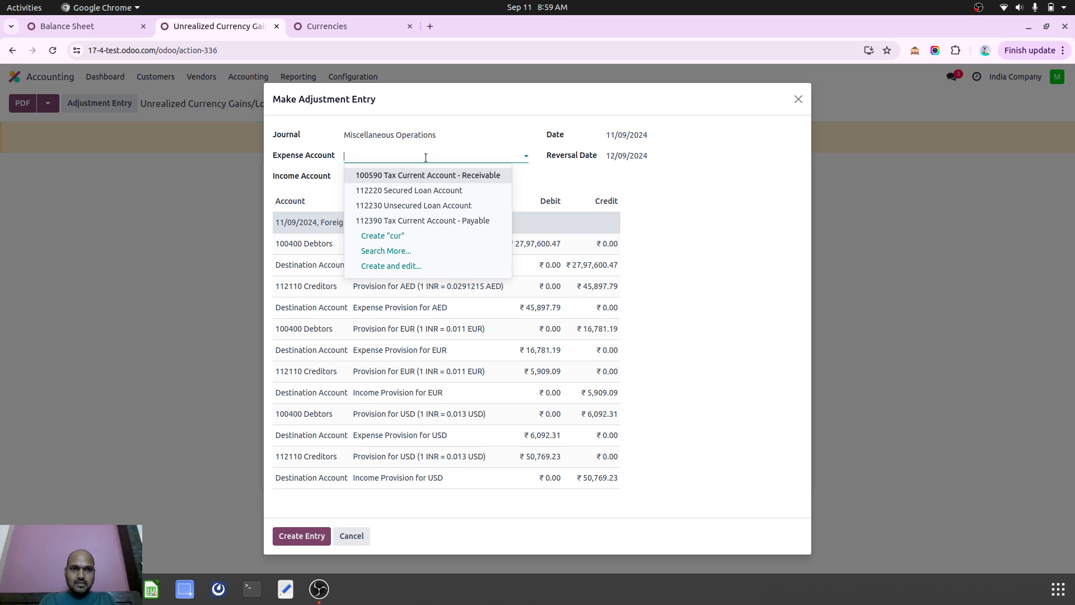
{"action": "type", "text": "loss"}
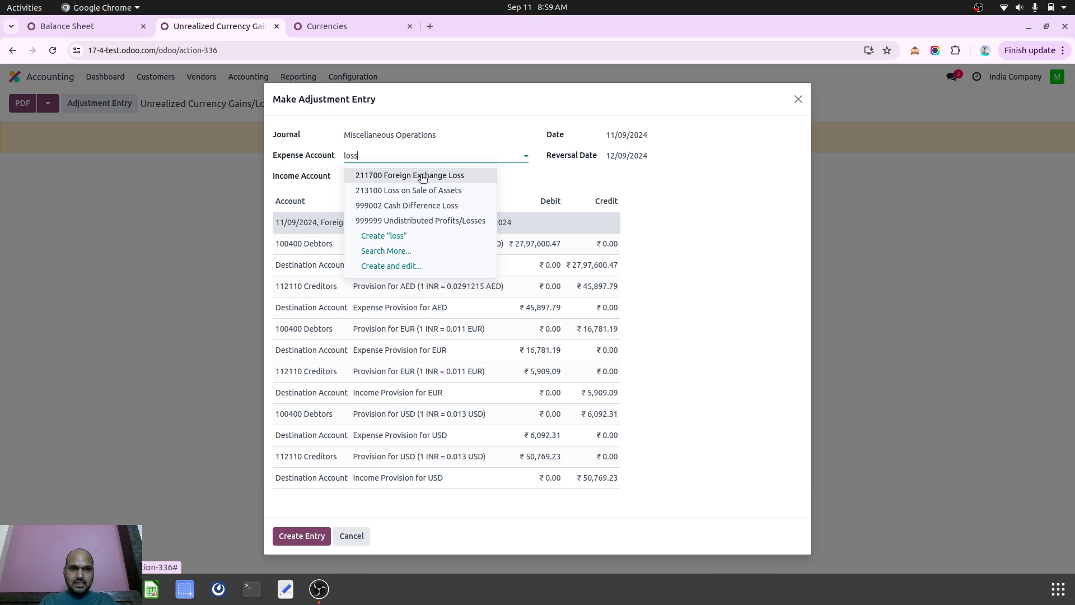
{"action": "left_click", "coordinate": [423, 177]}
{"action": "left_click", "coordinate": [407, 176]}
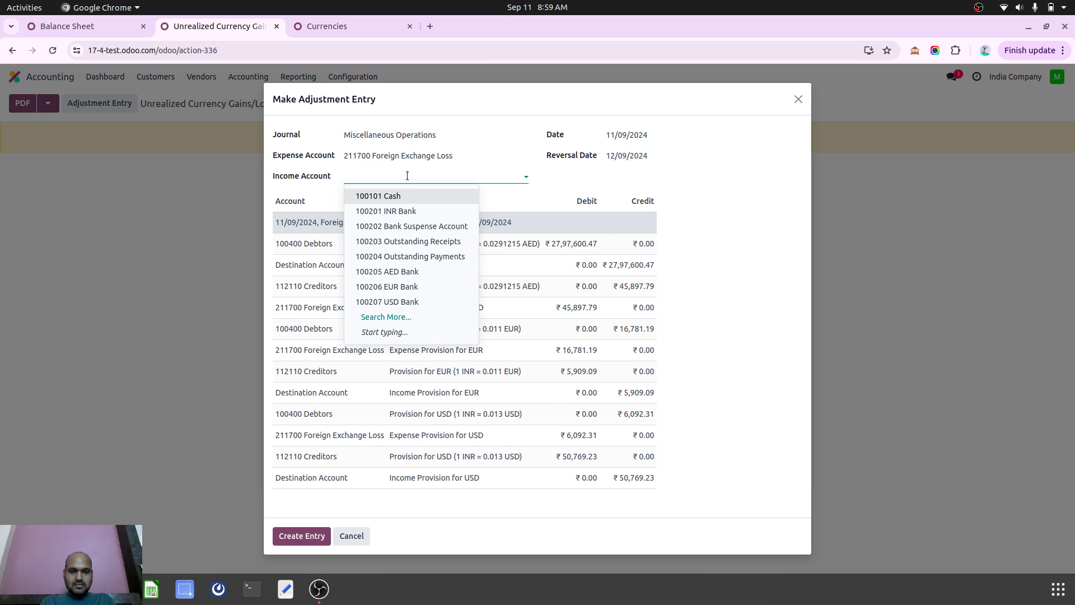
{"action": "type", "text": "fore"}
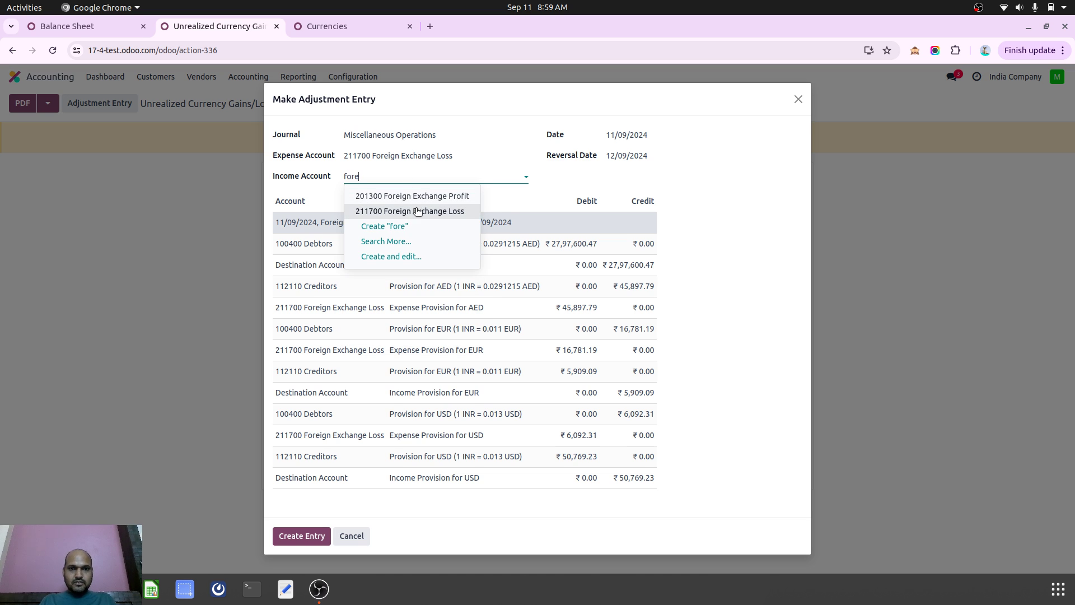
{"action": "left_click", "coordinate": [436, 196]}
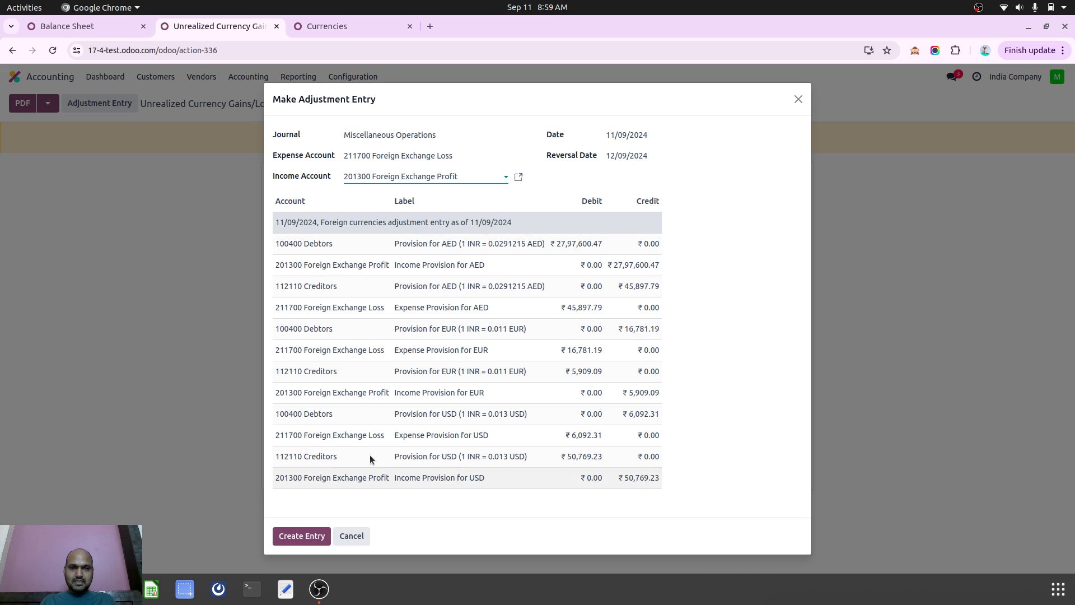
{"action": "left_click", "coordinate": [305, 536]}
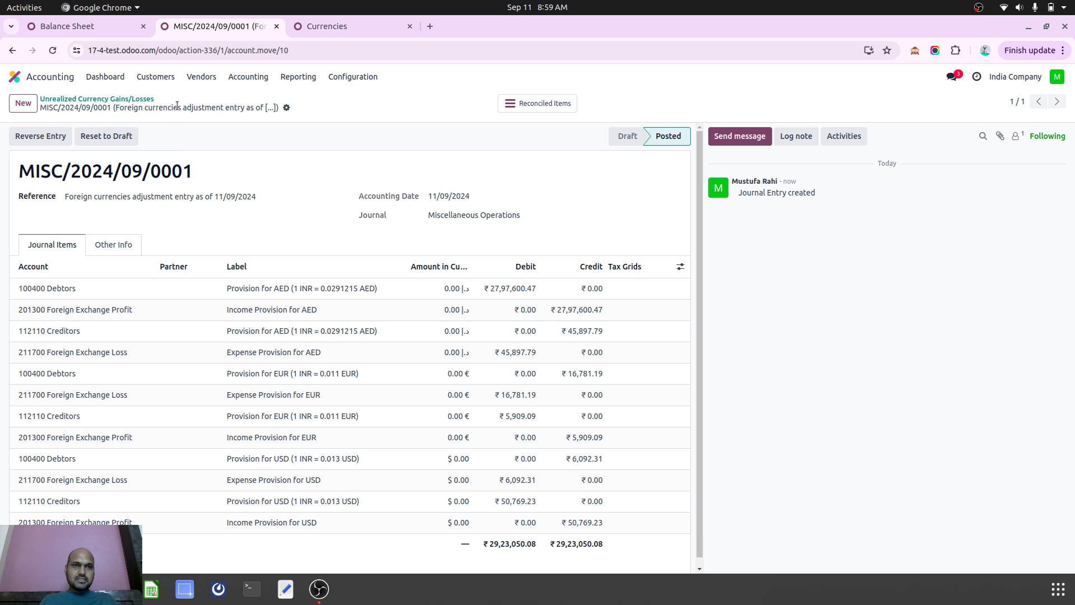
Go back to the gains/losses report via the breadcrumb, then open the Journal Entries list
{"action": "left_click", "coordinate": [125, 99]}
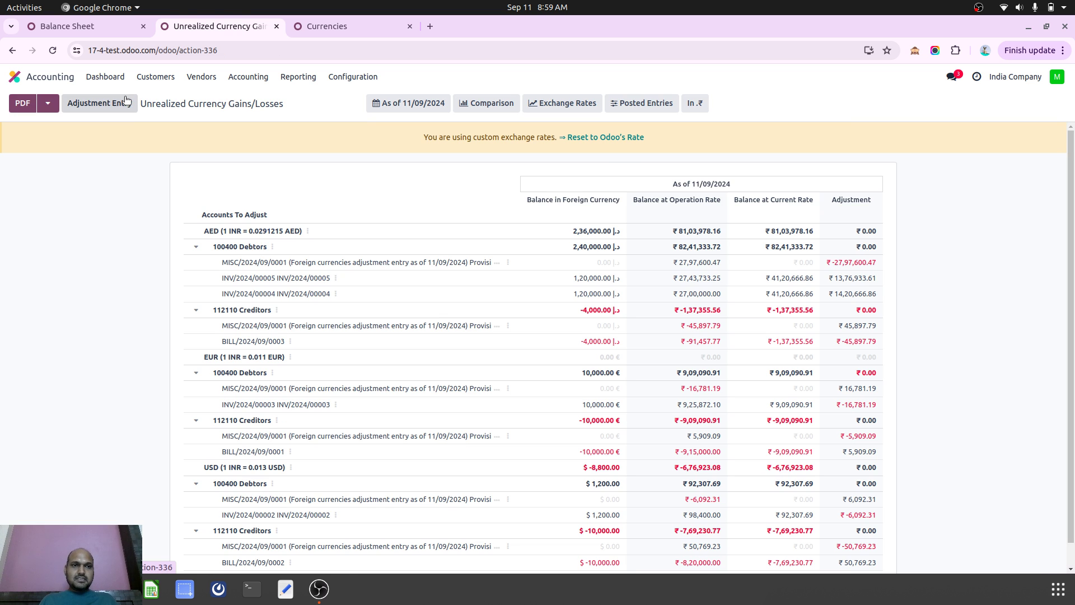
{"action": "left_click", "coordinate": [254, 79]}
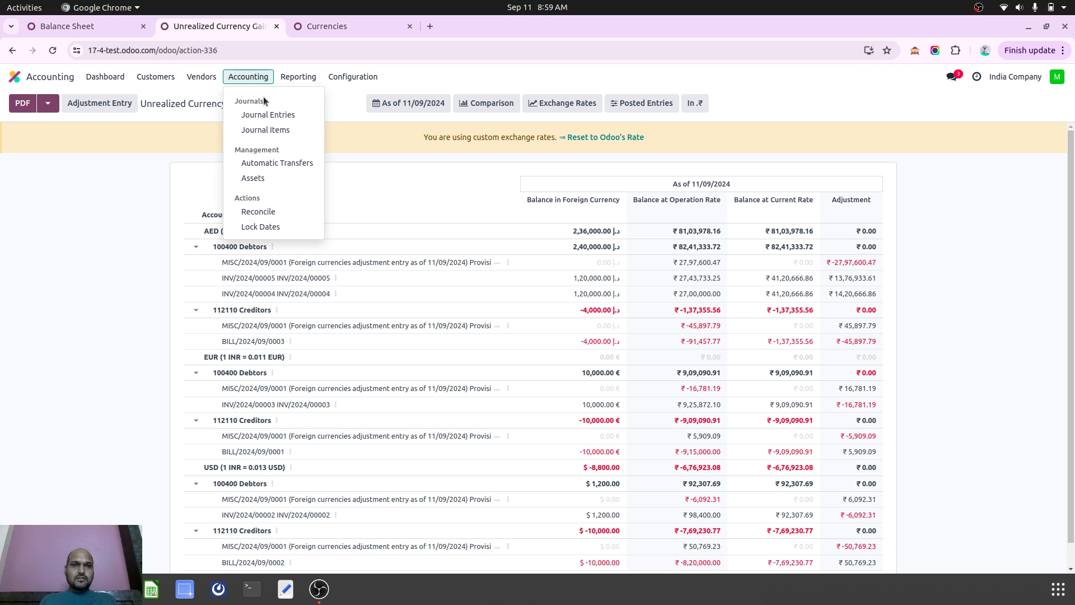
{"action": "left_click", "coordinate": [268, 114]}
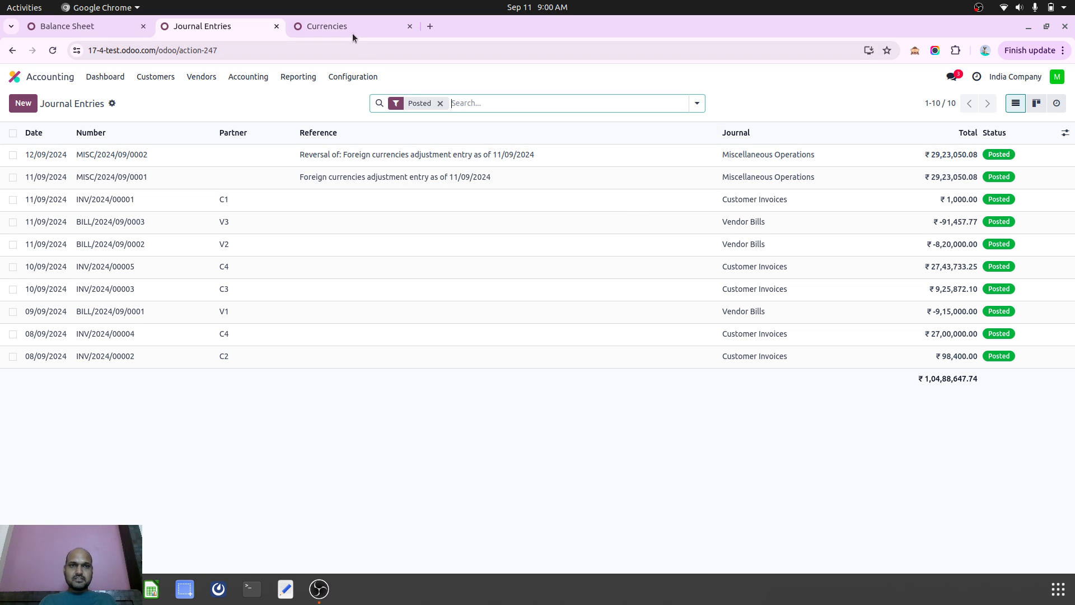
Recompute the Balance Sheet as of Today and reload the report
{"action": "left_click", "coordinate": [69, 29]}
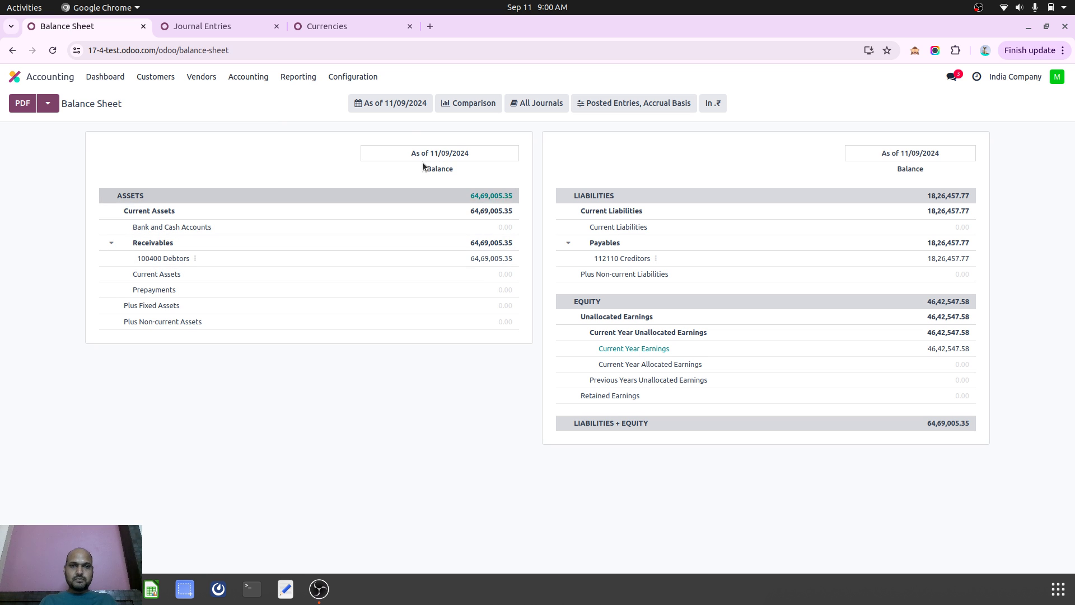
{"action": "left_click", "coordinate": [405, 107]}
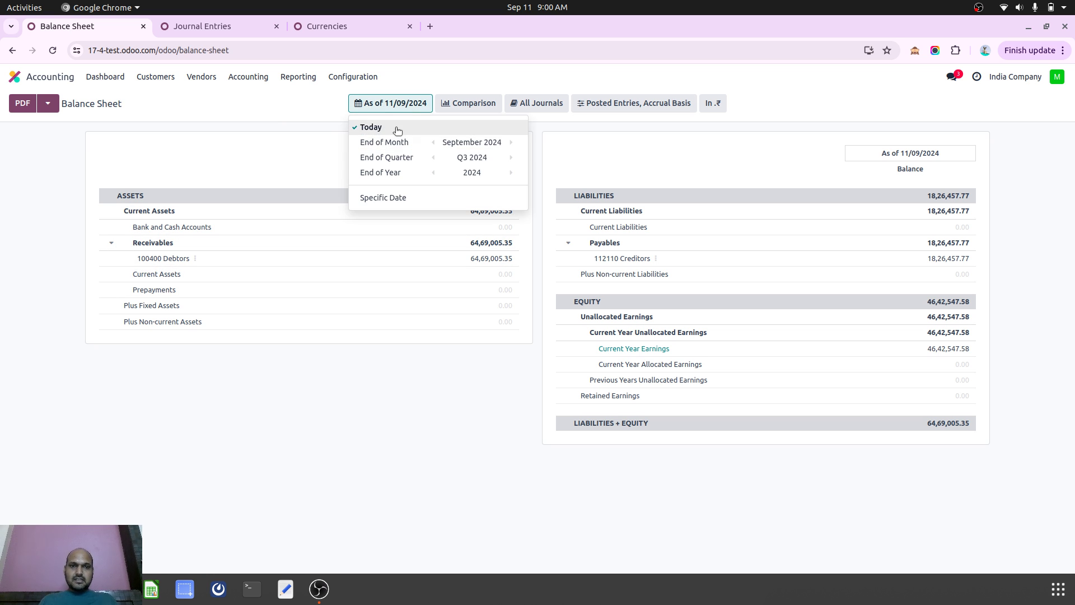
{"action": "left_click", "coordinate": [390, 127]}
{"action": "left_click", "coordinate": [317, 78]}
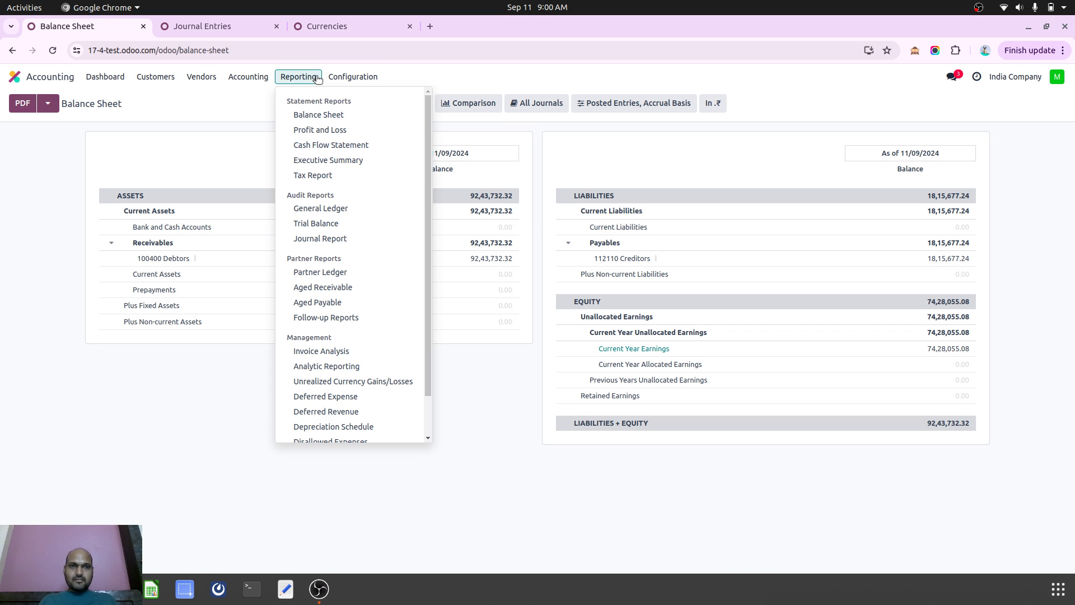
{"action": "left_click", "coordinate": [320, 116]}
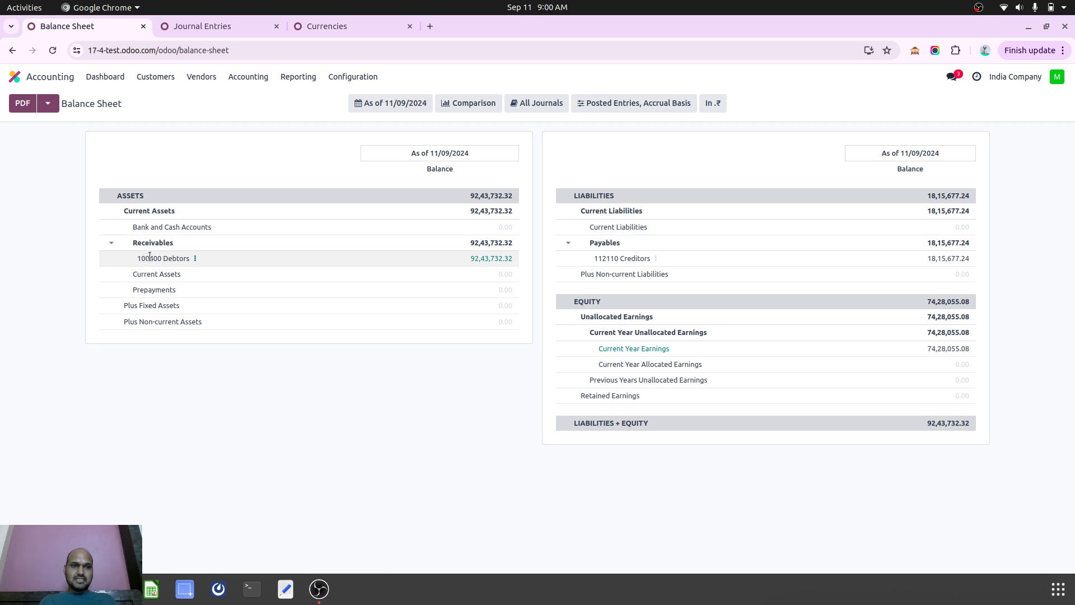
Set the Balance Sheet report date to the specific date 12/09/2024
{"action": "left_click", "coordinate": [230, 27]}
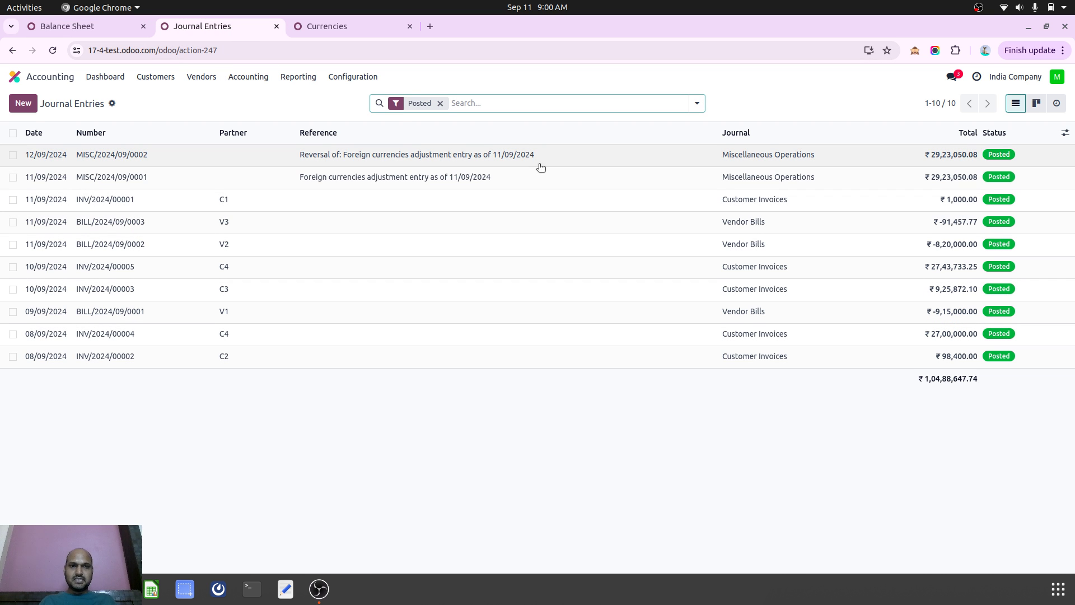
{"action": "left_click", "coordinate": [102, 26]}
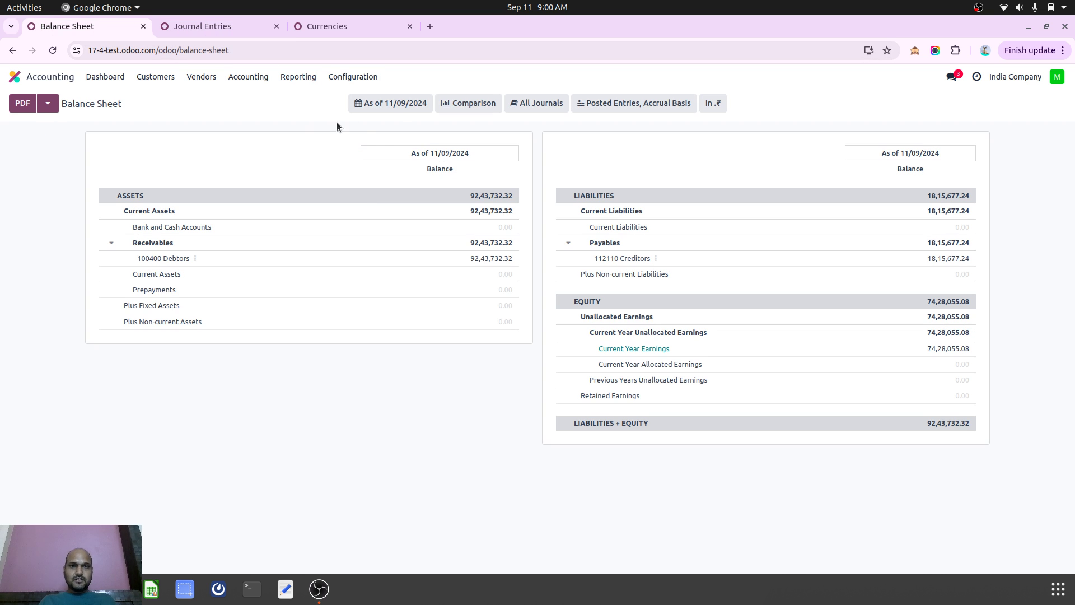
{"action": "left_click", "coordinate": [395, 103]}
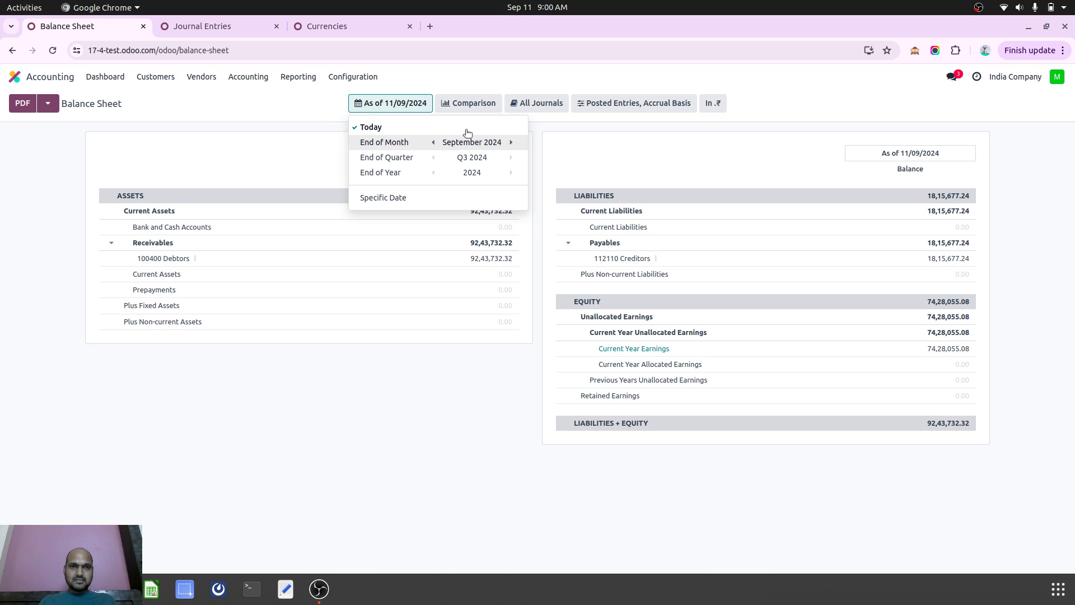
{"action": "left_click", "coordinate": [412, 199]}
{"action": "left_click", "coordinate": [473, 199]}
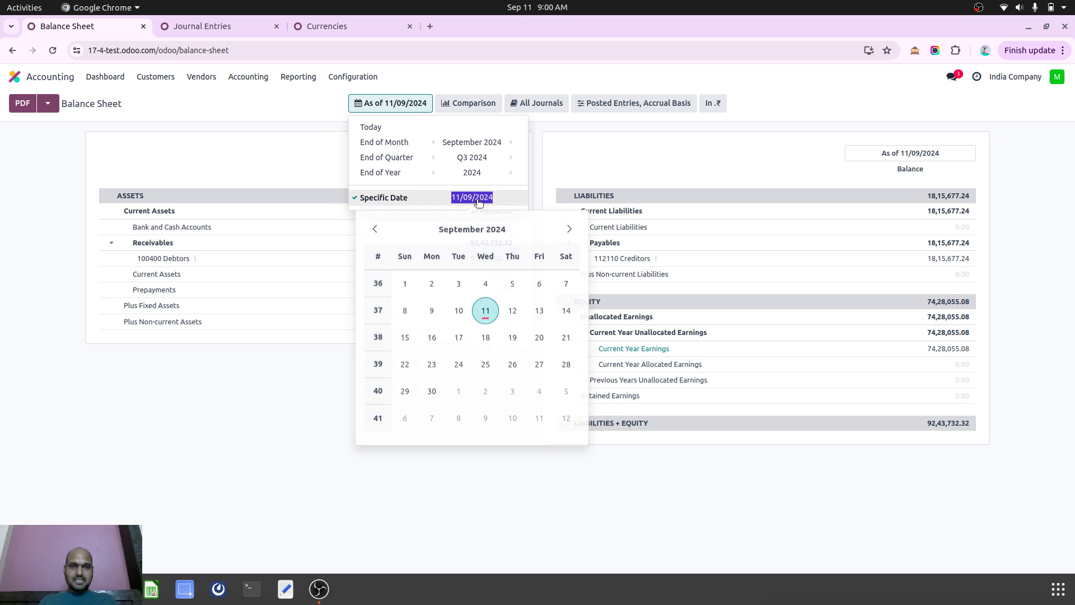
{"action": "left_click", "coordinate": [511, 310]}
{"action": "left_click", "coordinate": [566, 150]}
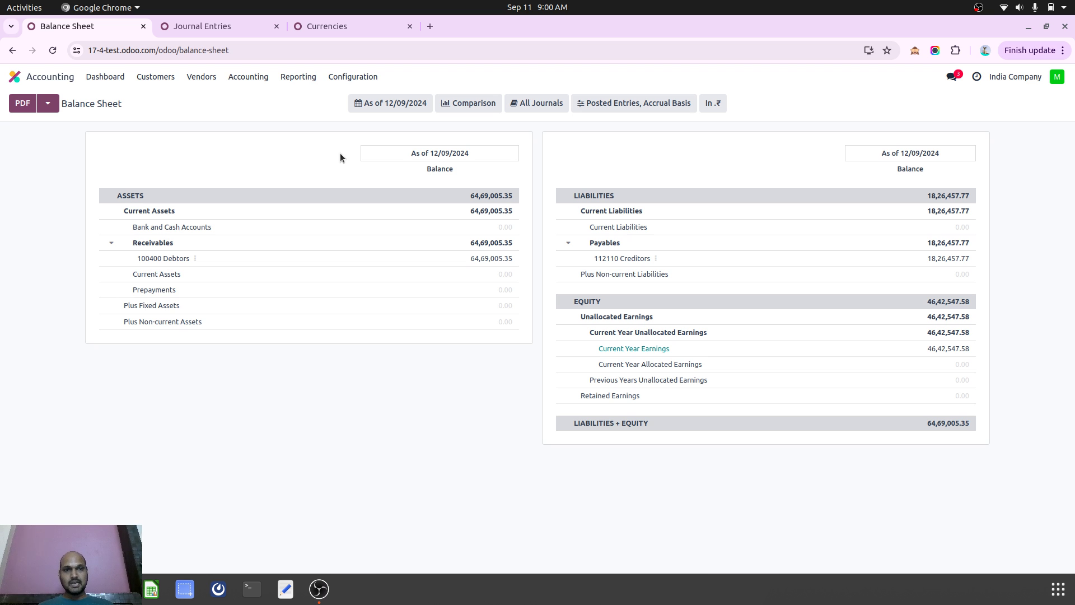
Browse the Reporting list, check the Journal Entries tab, and reopen Reporting from the 12/09/2024 Balance Sheet
{"action": "left_click", "coordinate": [307, 77]}
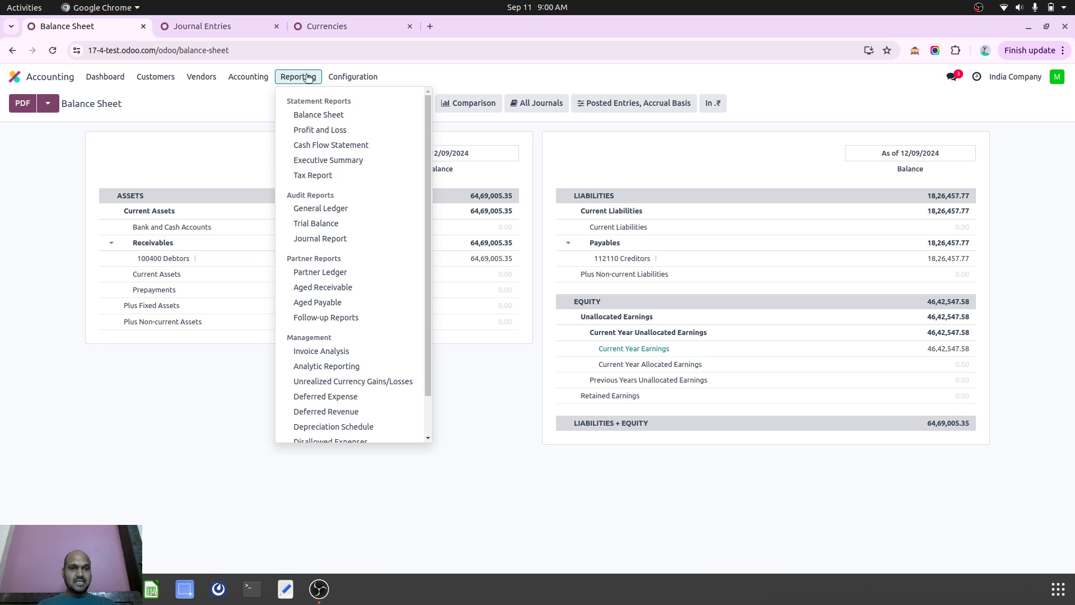
{"action": "scroll", "coordinate": [313, 269], "scroll_direction": "down", "scroll_amount": 1}
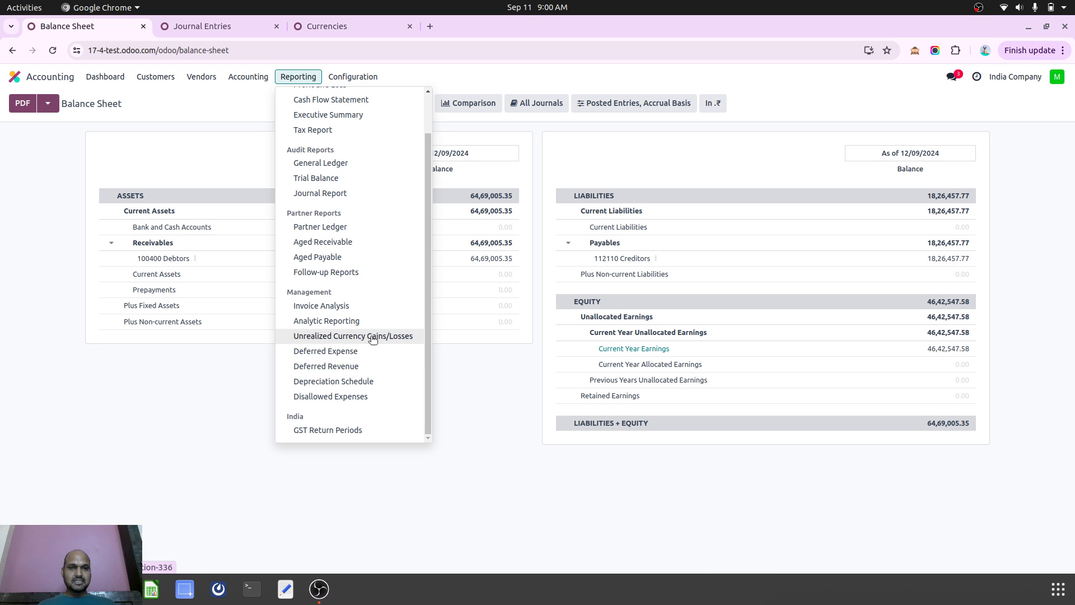
{"action": "left_click", "coordinate": [227, 124]}
{"action": "left_click", "coordinate": [217, 28]}
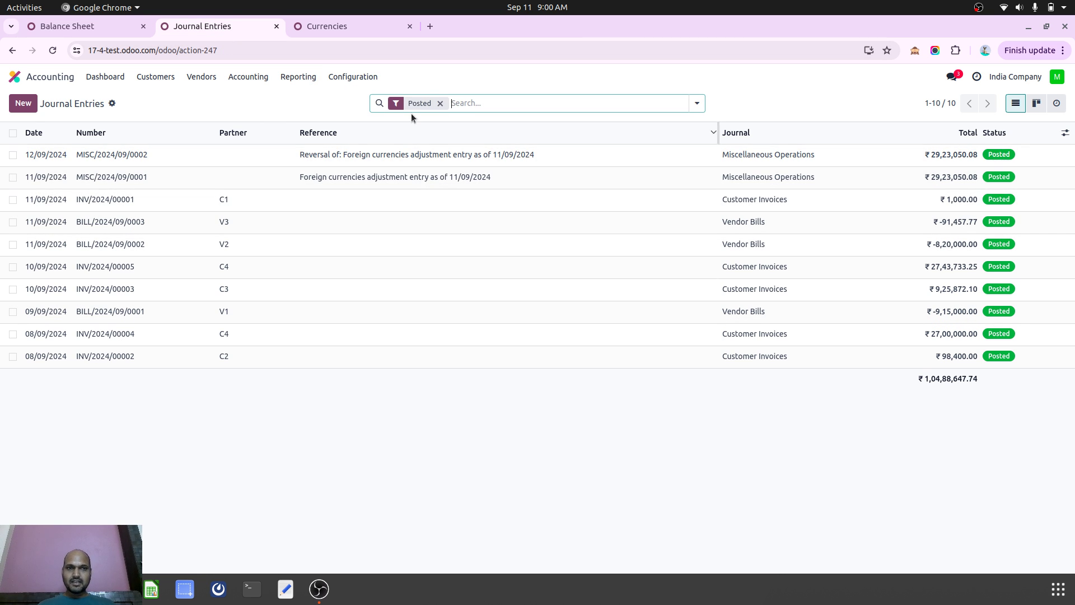
{"action": "left_click", "coordinate": [298, 77]}
{"action": "left_click", "coordinate": [298, 77]}
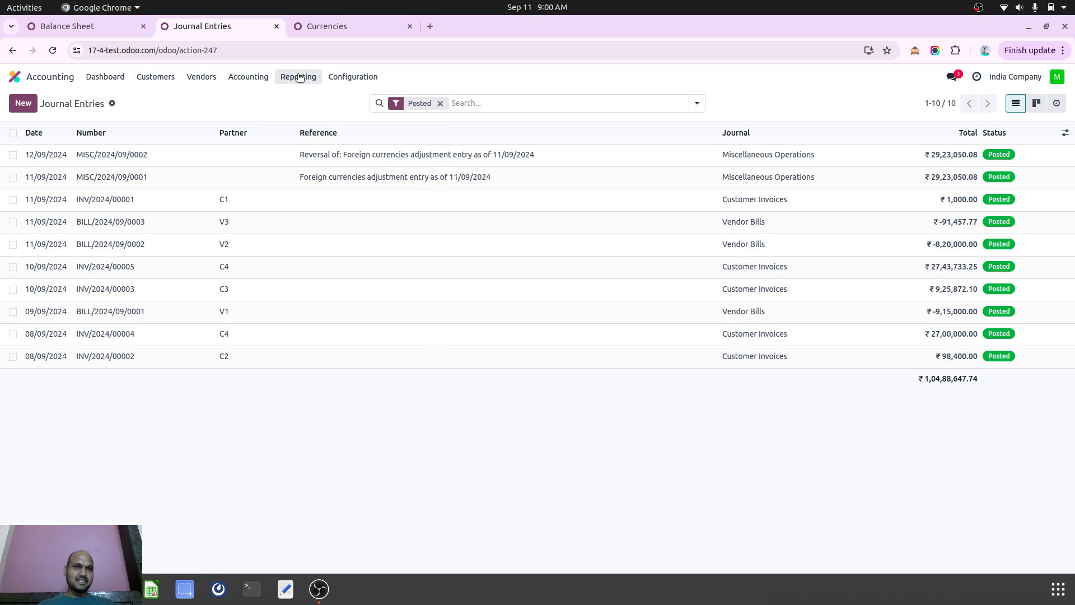
{"action": "left_click", "coordinate": [103, 21]}
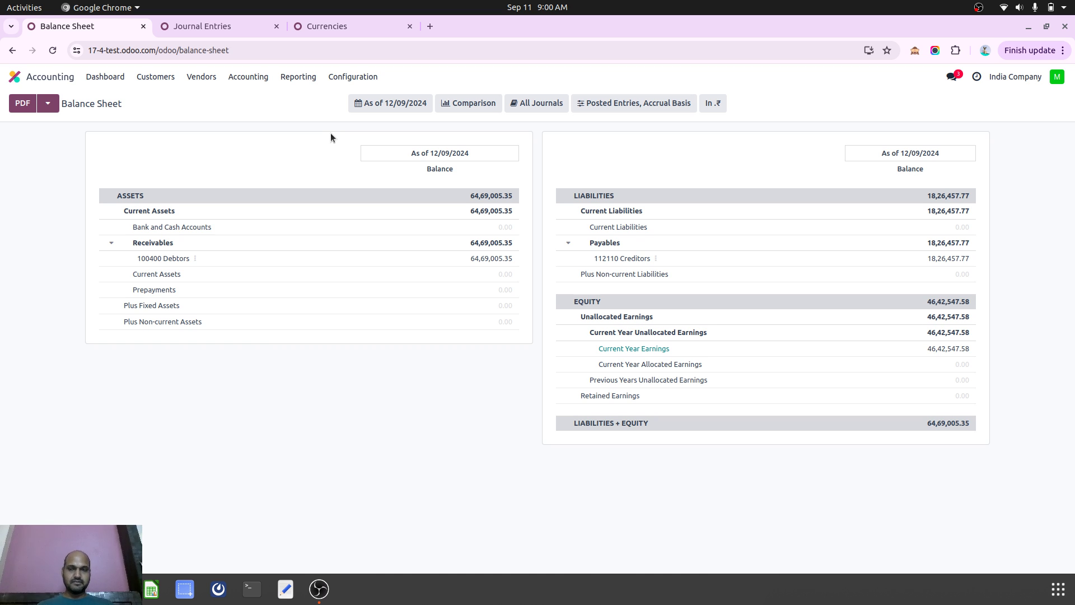
{"action": "left_click", "coordinate": [299, 76]}
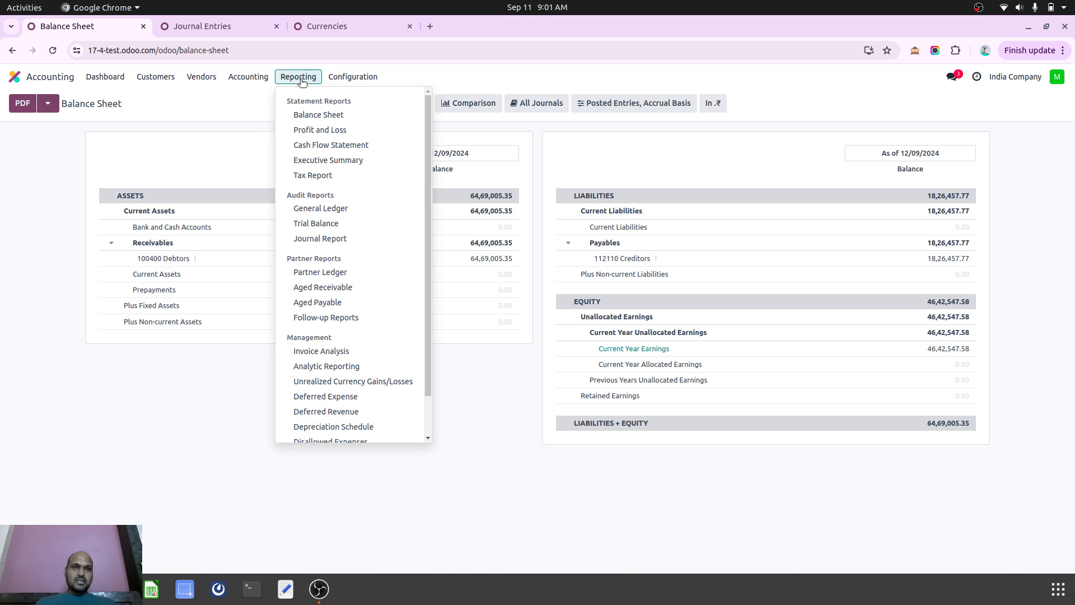
{"action": "left_click", "coordinate": [298, 77]}
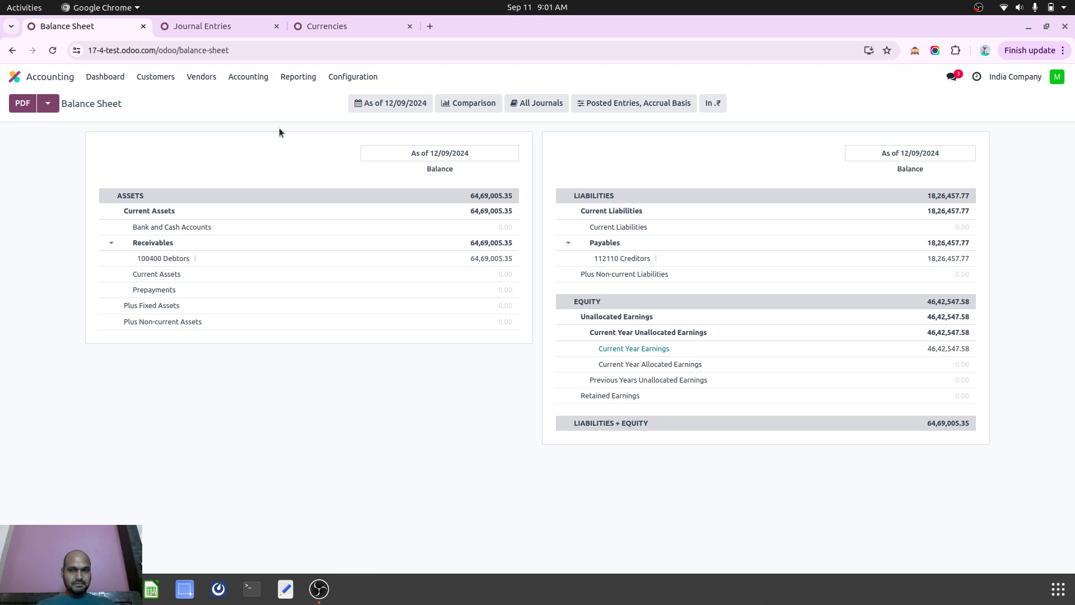
{"action": "left_click", "coordinate": [306, 78]}
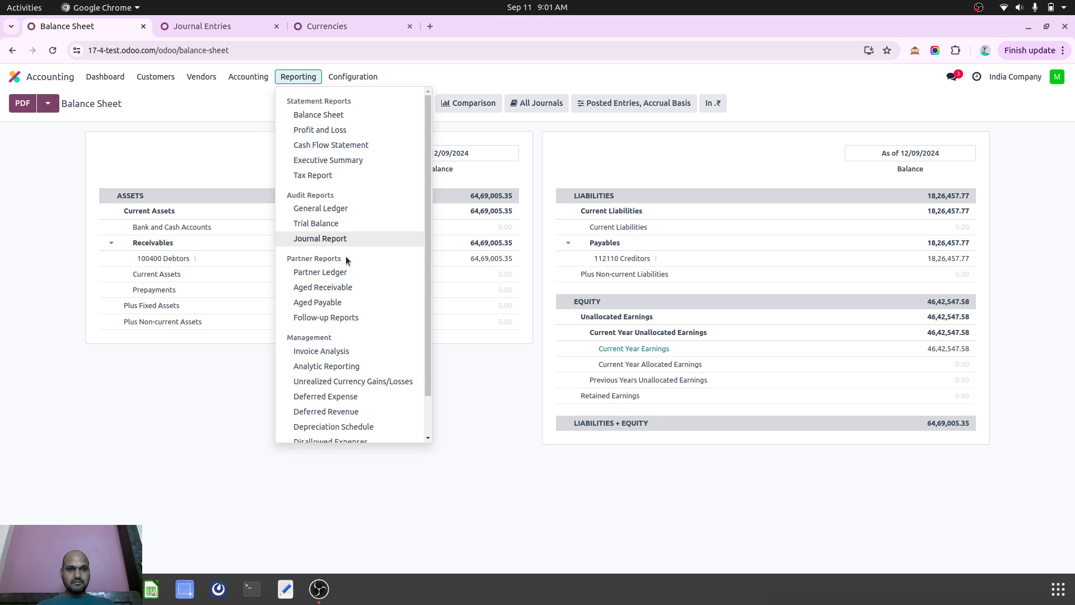